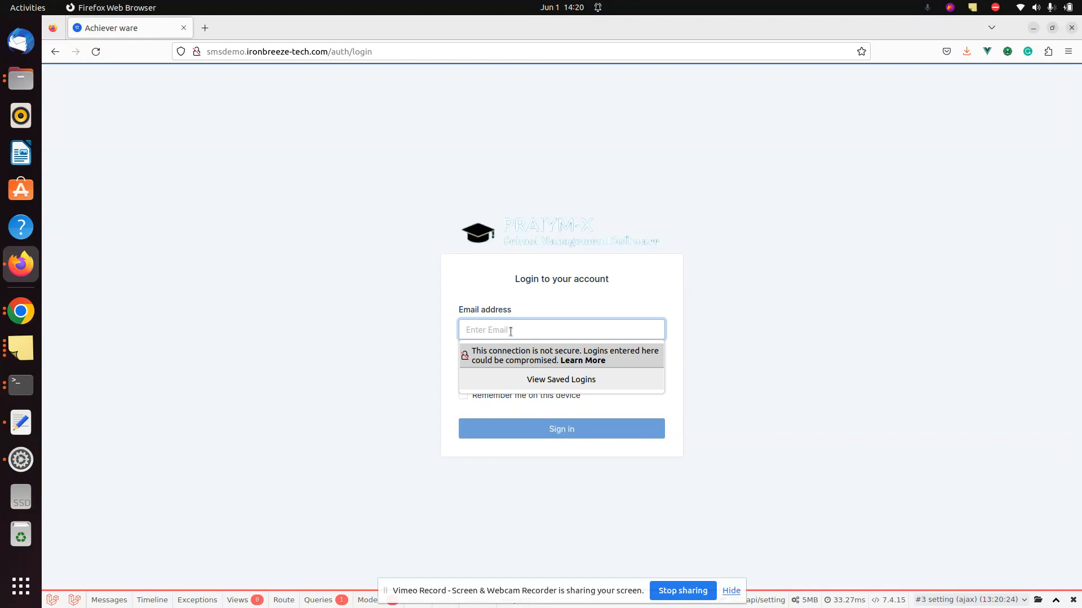
- Sign in with the admin e-mail address and account password
text(admin@mail.com)
key(Tab)
text(admin123)
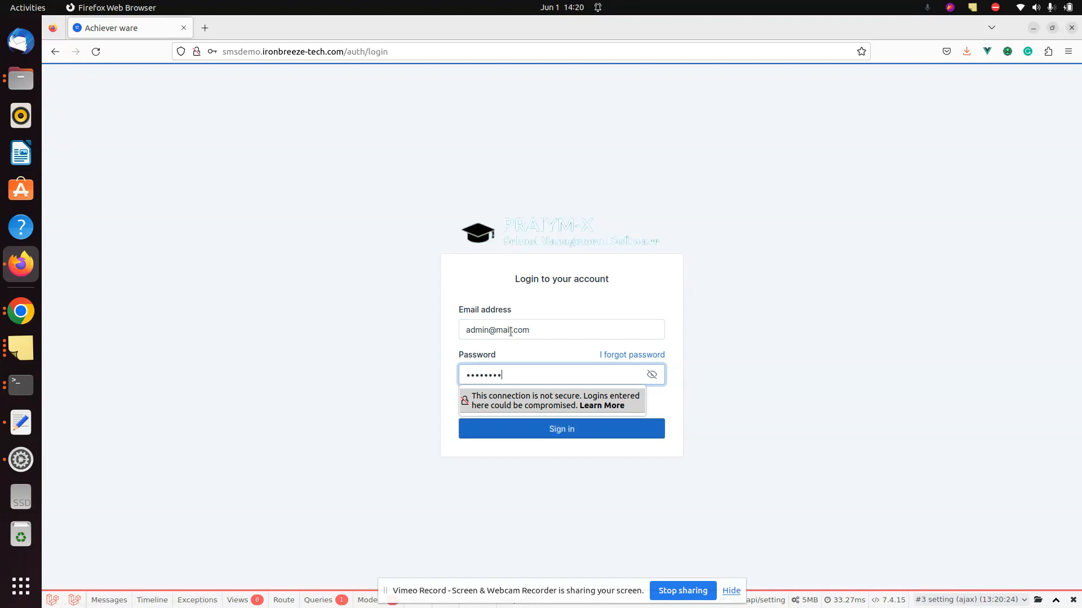
key(Return)
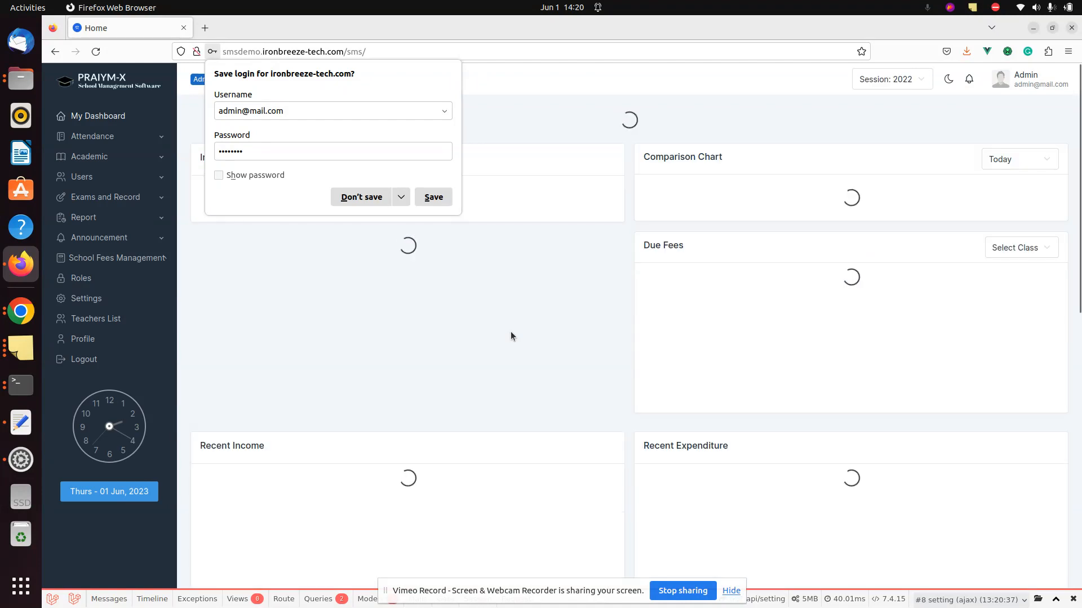
- Dismiss Firefox's save-login prompt and go to Academic > Subject
click(511, 332)
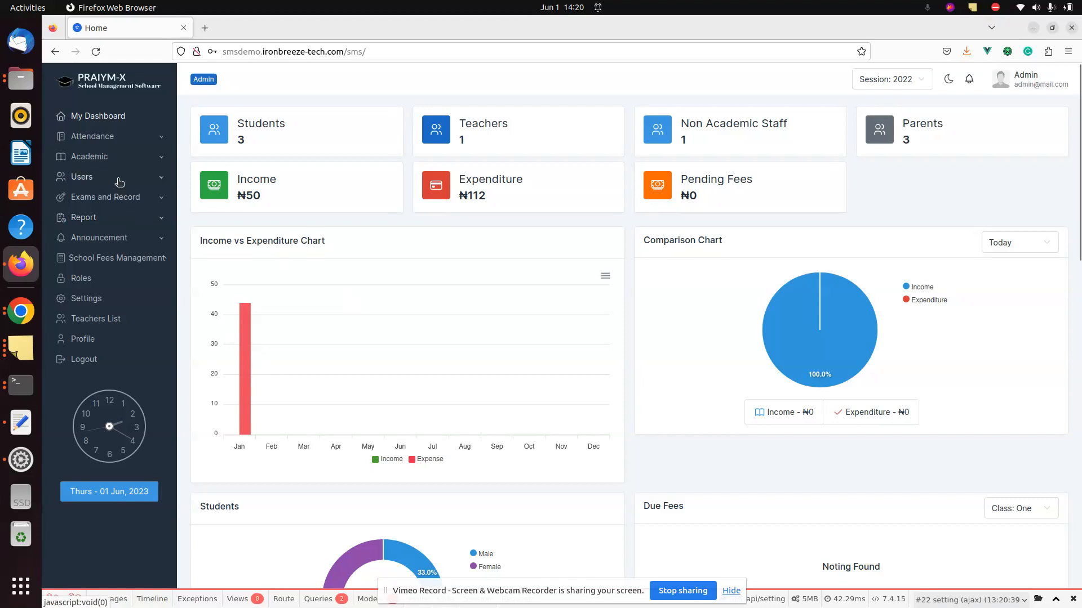
click(90, 156)
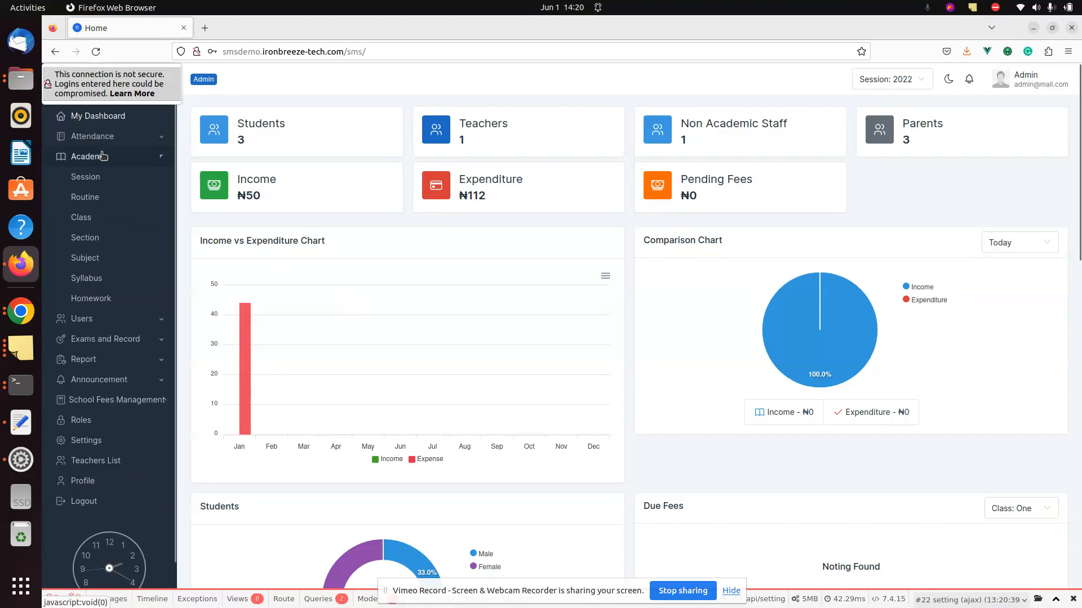
click(84, 258)
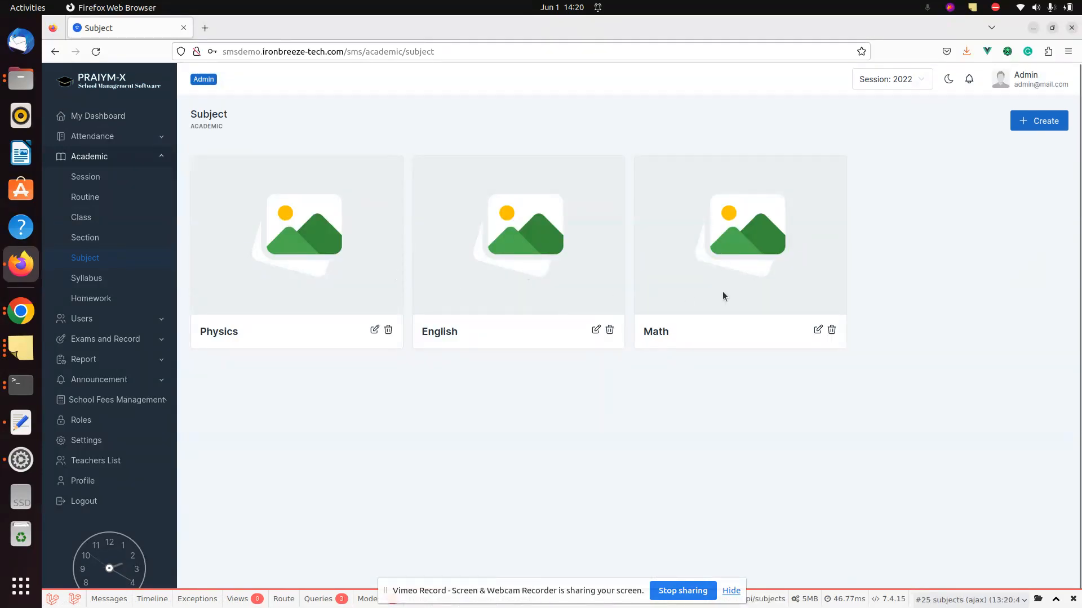
click(1036, 120)
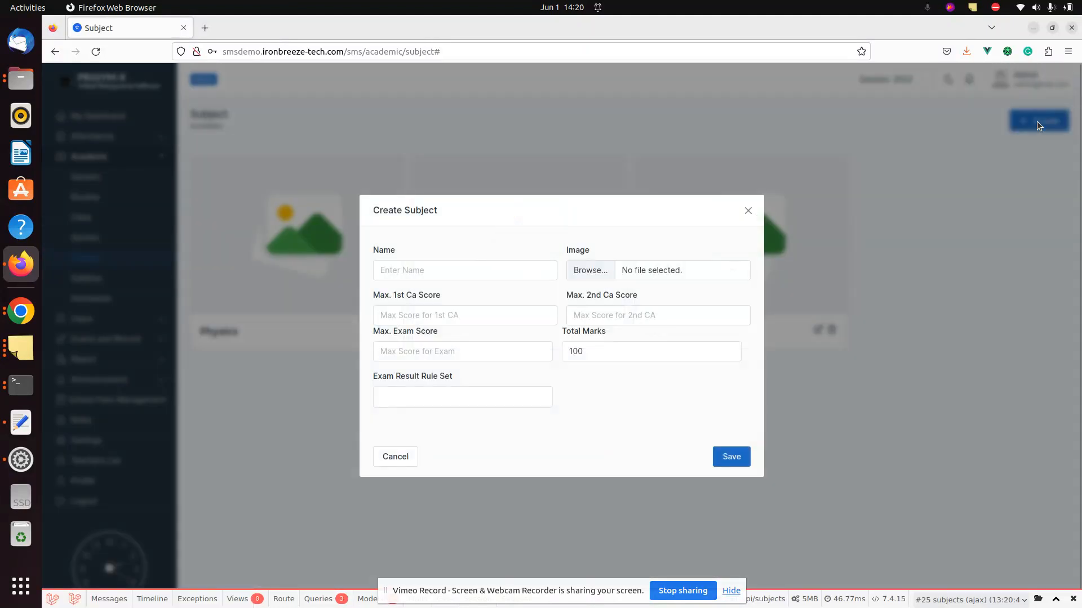
click(476, 274)
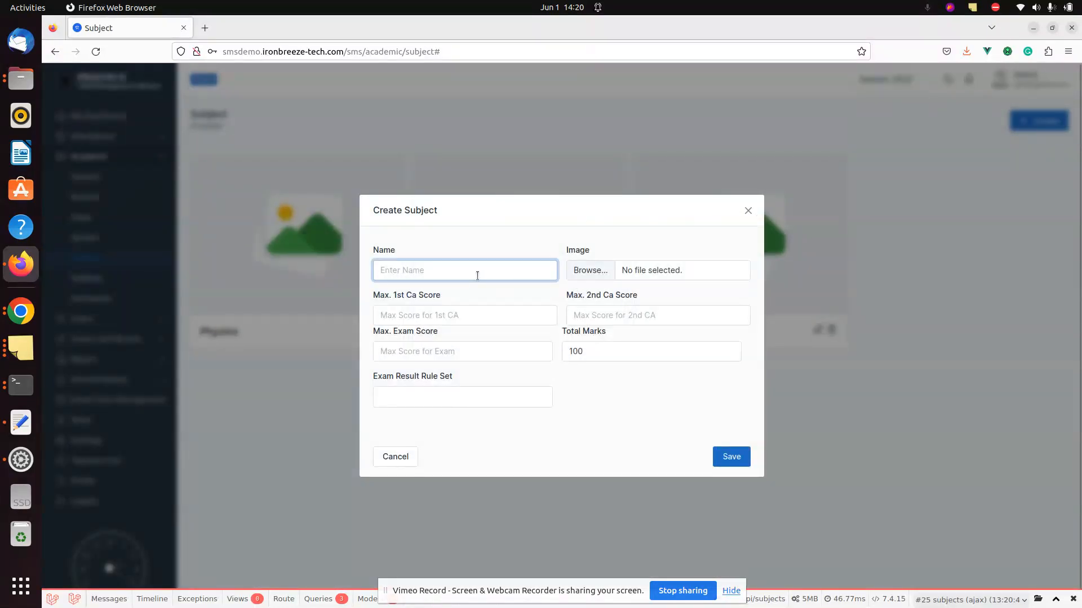
text(Chemistry)
click(458, 316)
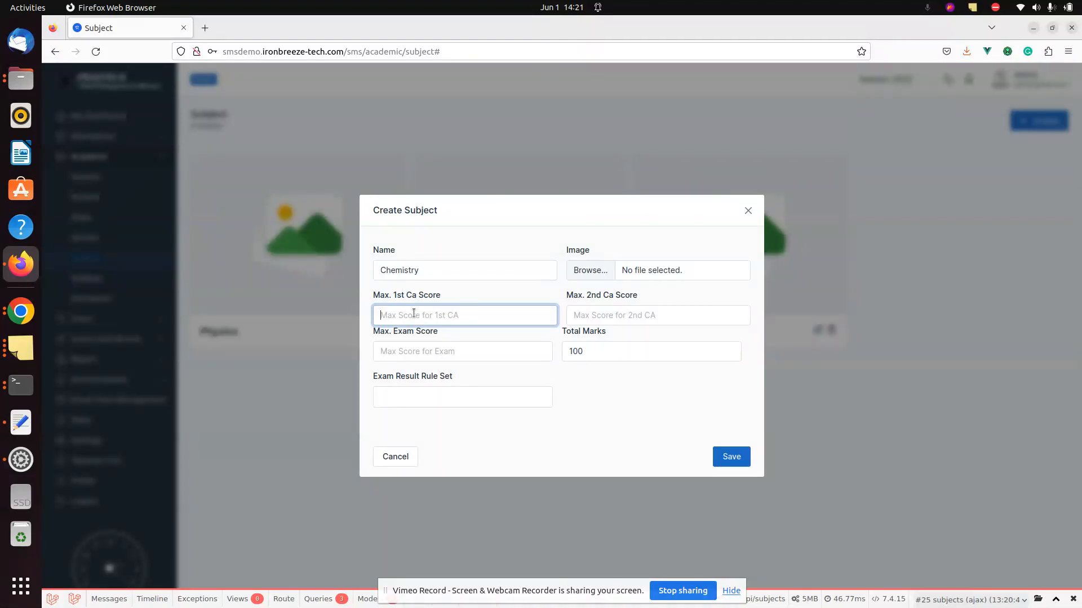
text(15)
key(Tab)
text(15)
key(Tab)
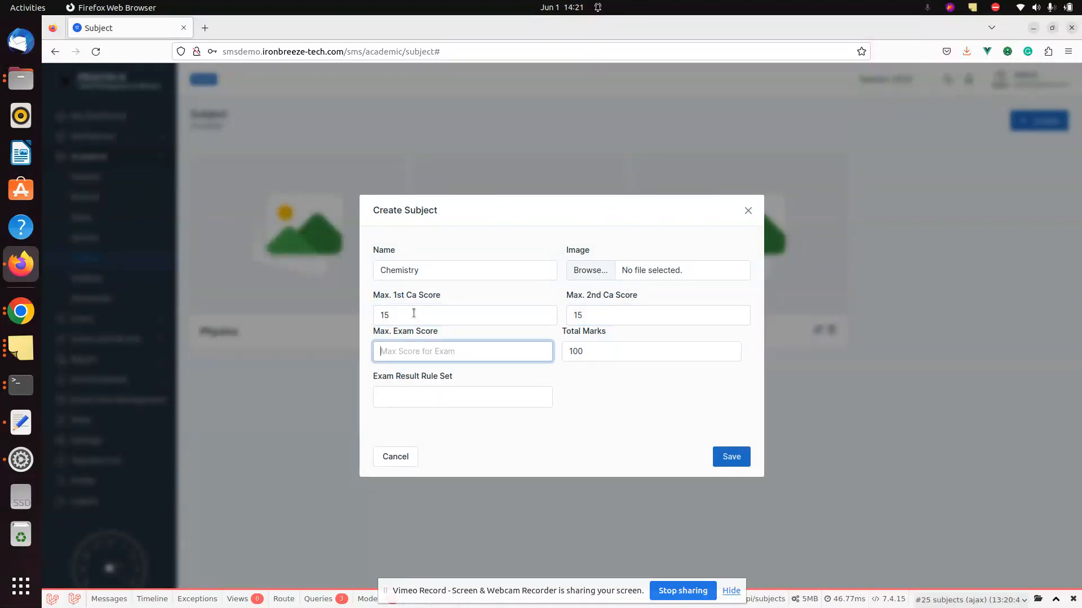
text(100)
key(BackSpace)
key(BackSpace)
key(BackSpace)
text(70)
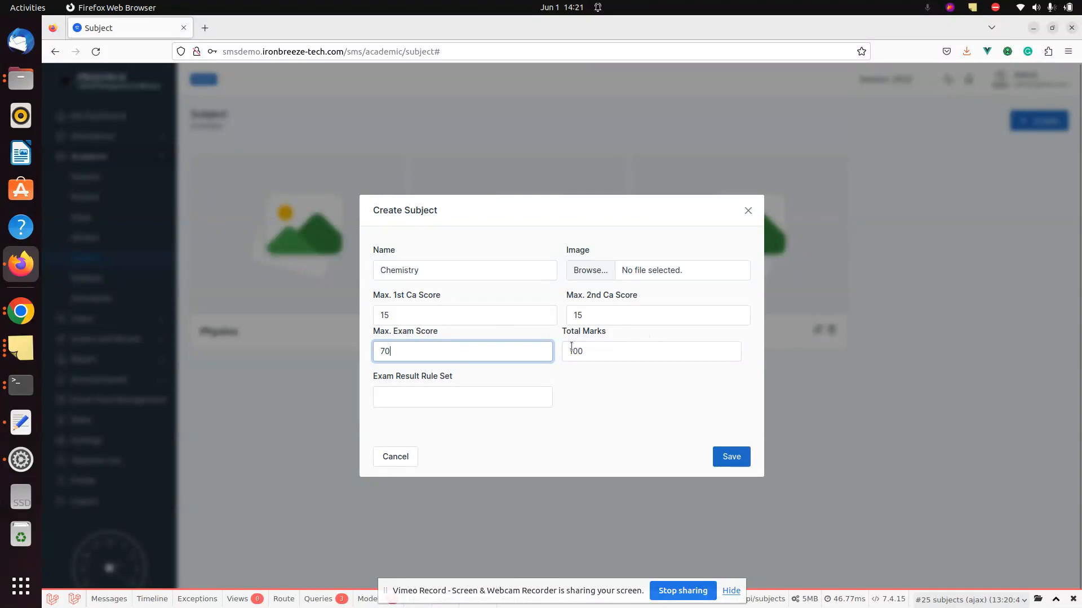
click(613, 377)
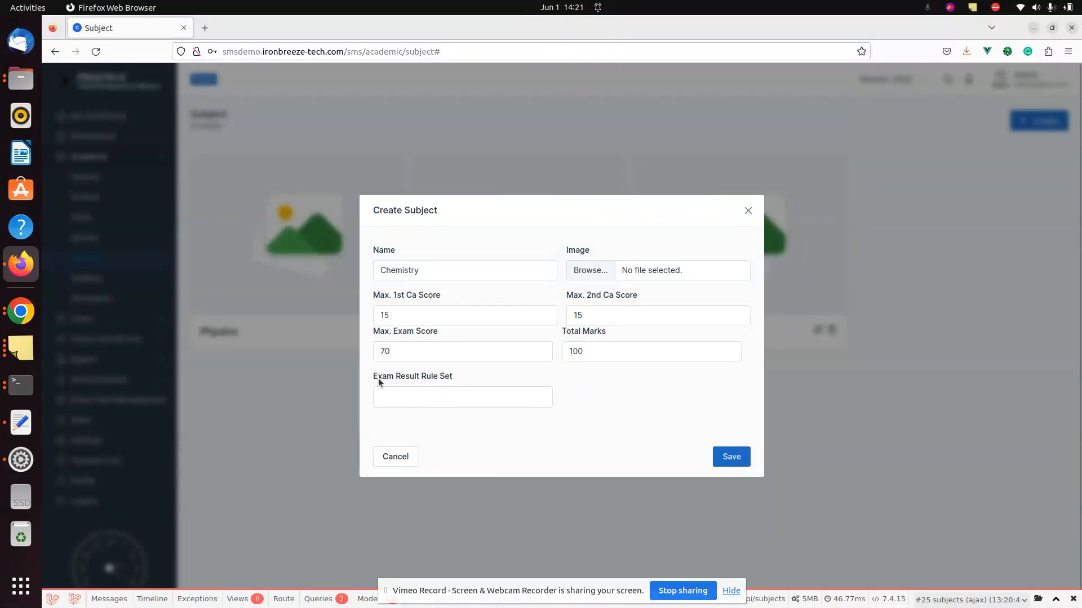
click(444, 398)
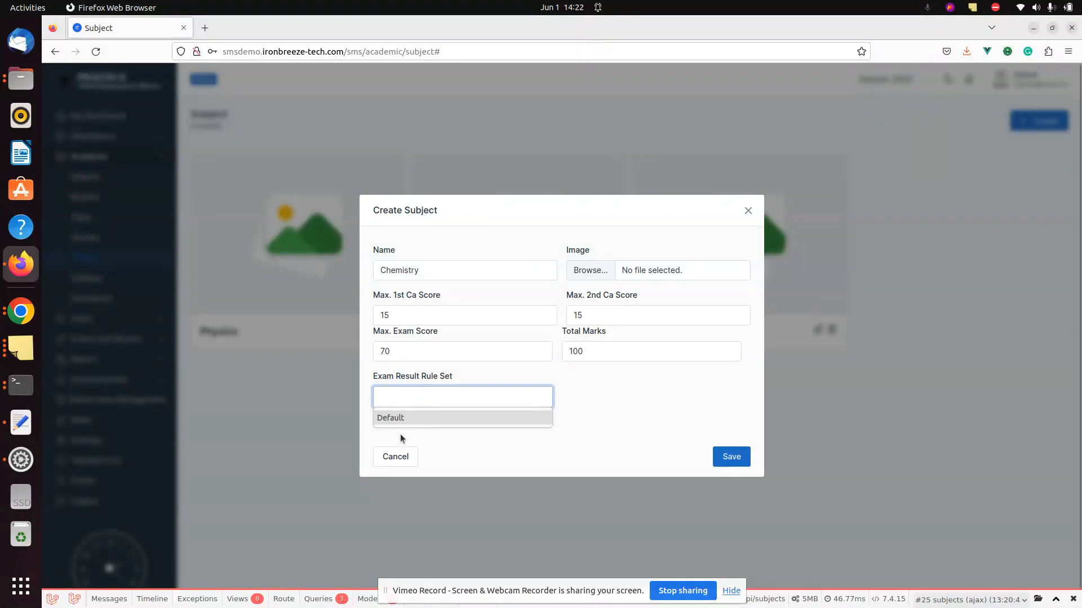
click(747, 211)
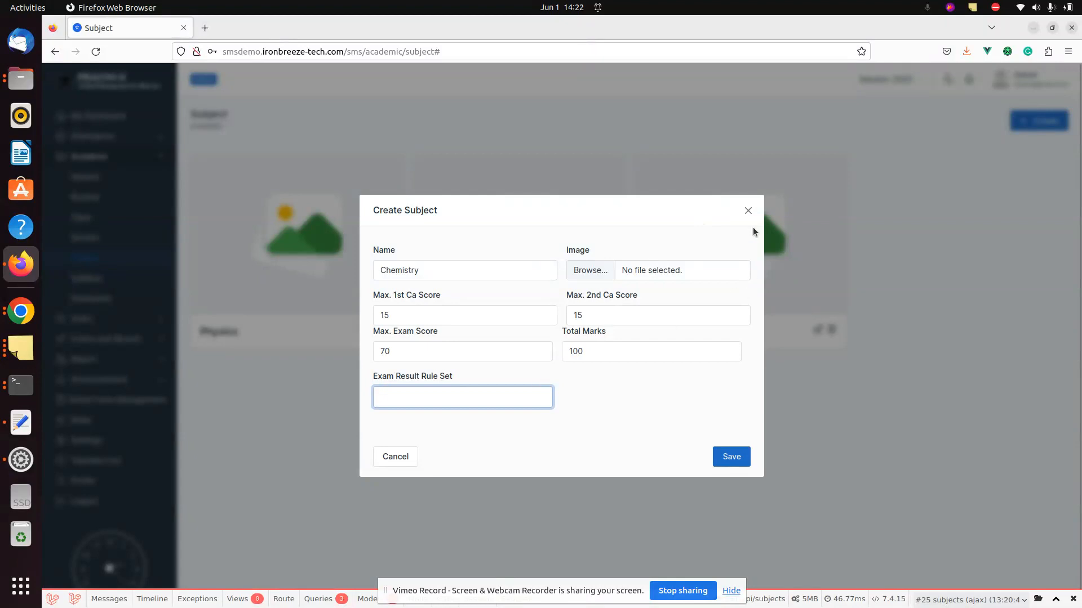
click(748, 211)
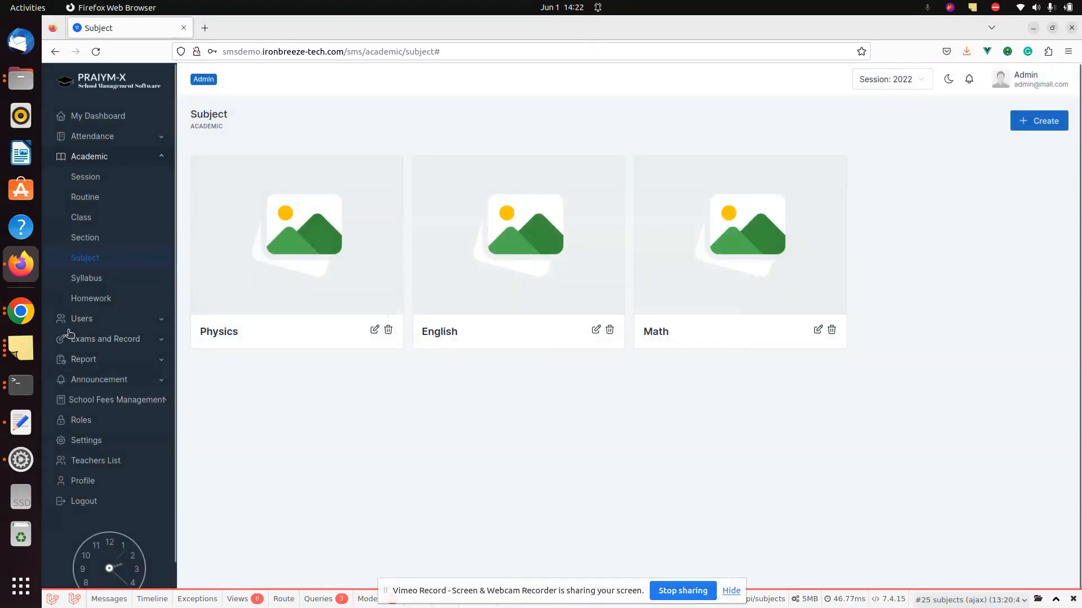
- Go to Exams and Record > Result Rule to view the Default grades A+ through F
click(80, 339)
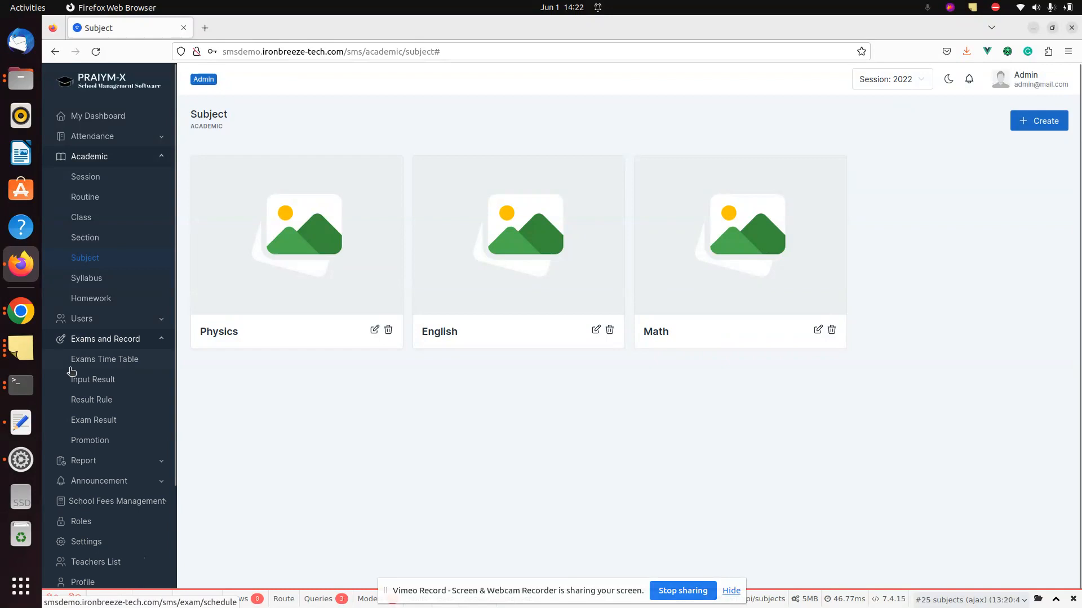
click(88, 405)
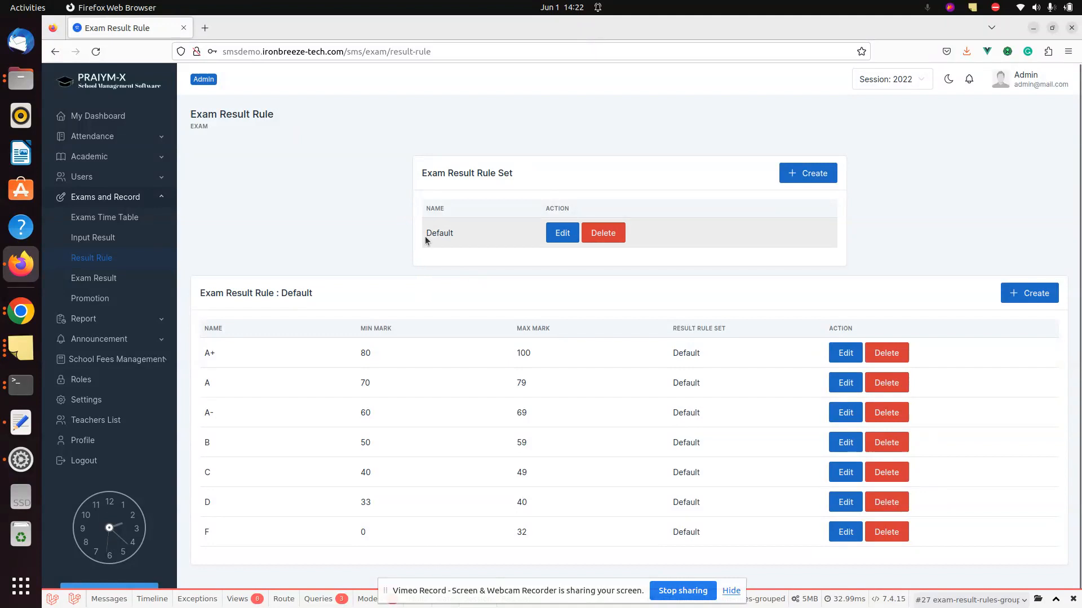
drag(425, 235, 471, 230)
click(319, 260)
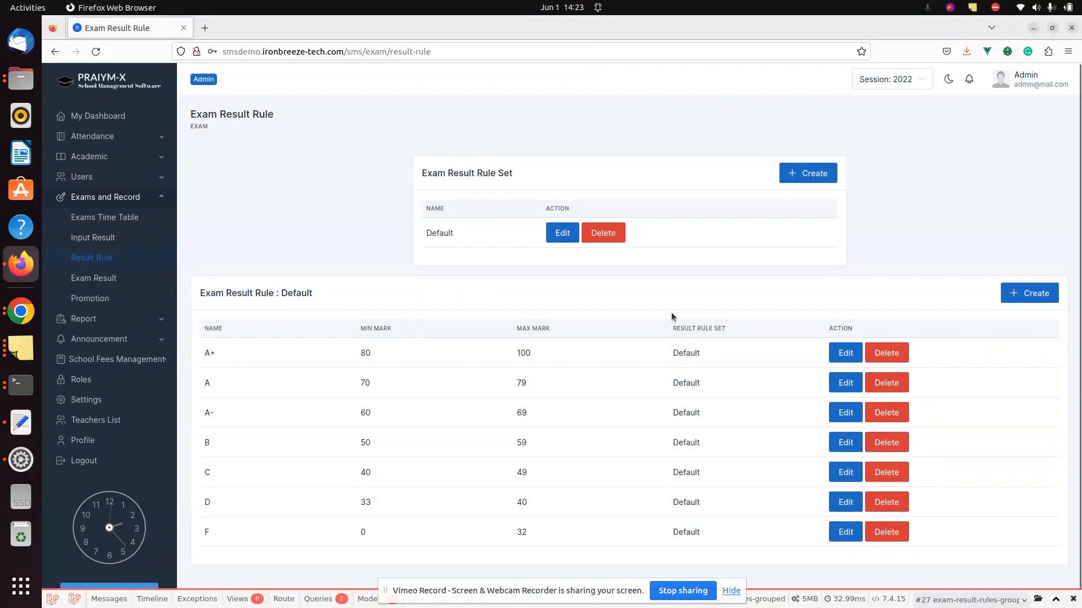
drag(1080, 251, 1080, 172)
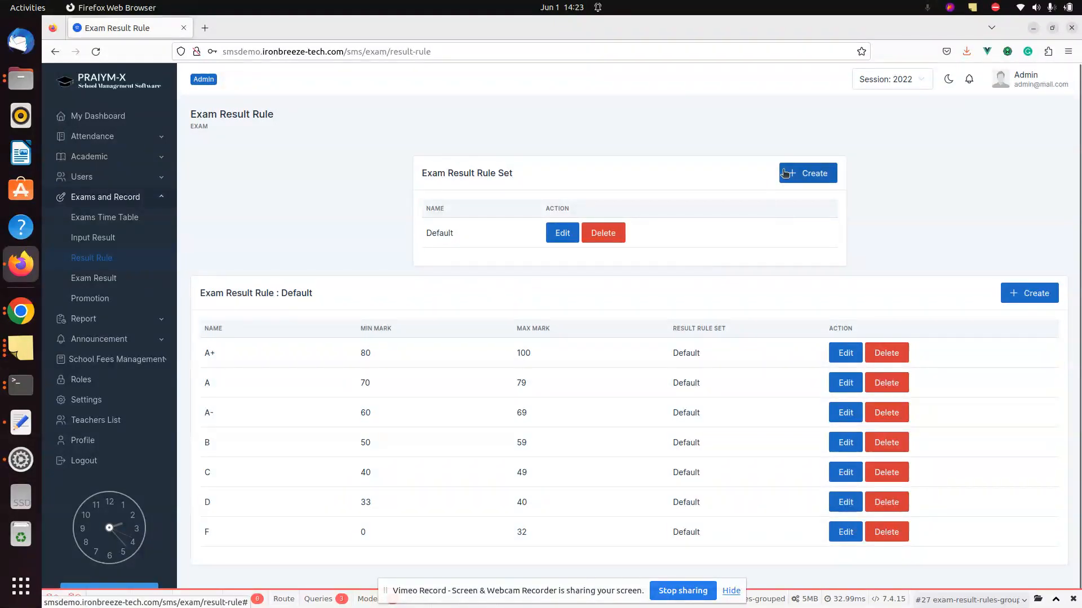
- Create a new result rule set named Core Subjects
click(812, 173)
click(588, 339)
text(Core Subjects)
key(Return)
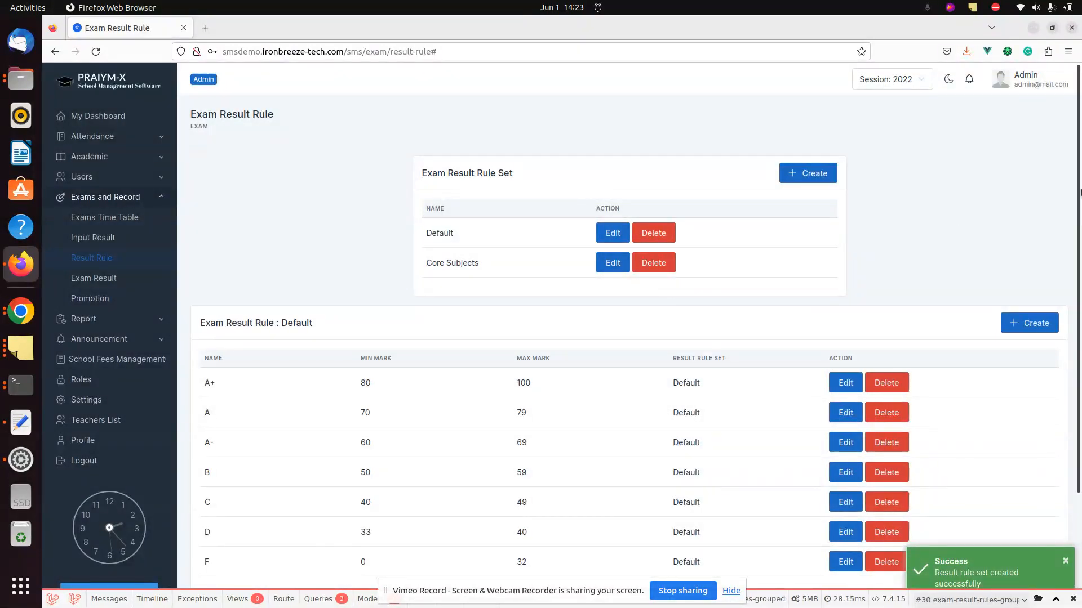
scroll(201, 487, down, 3)
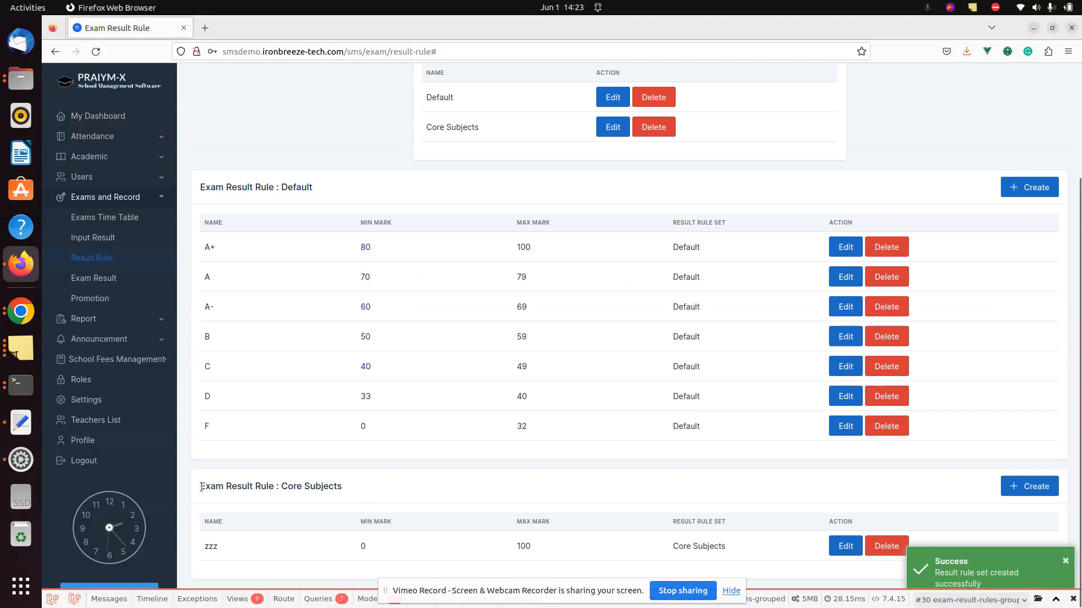
triple_click(346, 487)
click(346, 488)
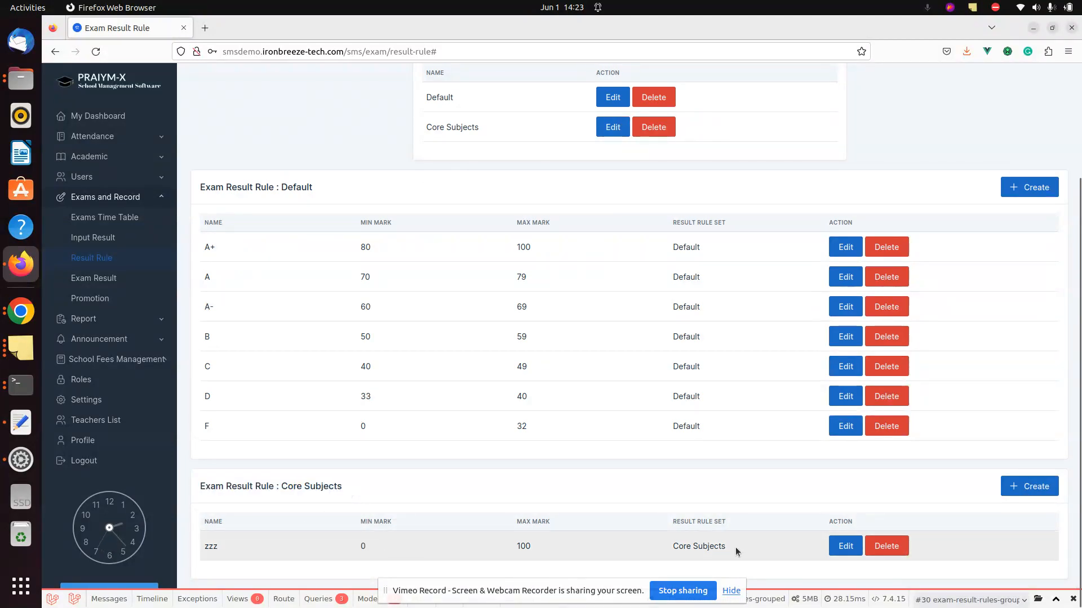
- Change the Core Subjects zzz rule to grade A, marks 180 to 200
click(846, 547)
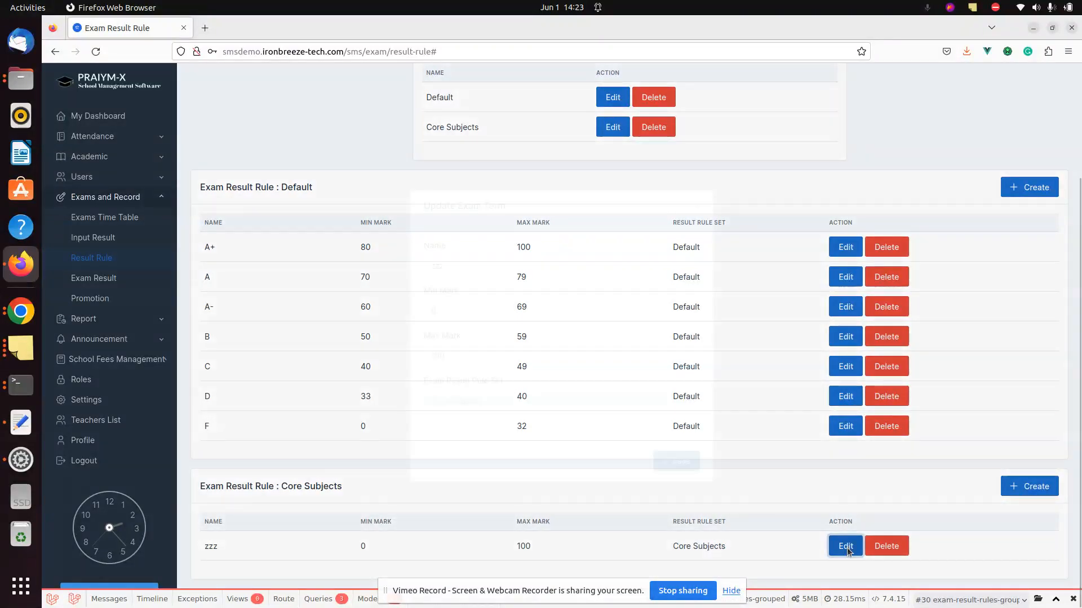
click(512, 262)
key(ctrl+a)
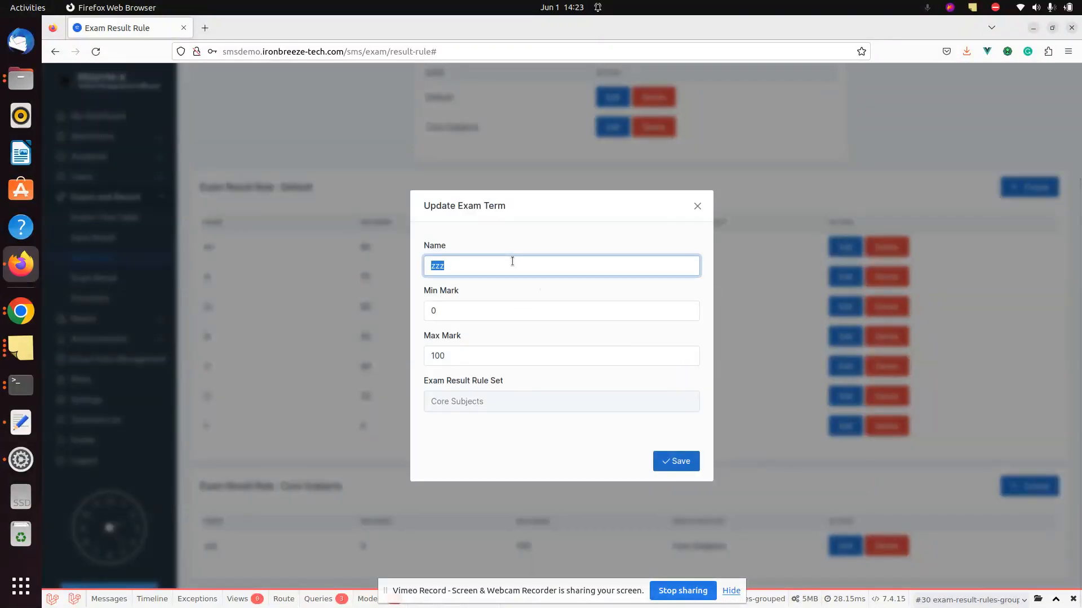
text(A)
key(Tab)
text(180)
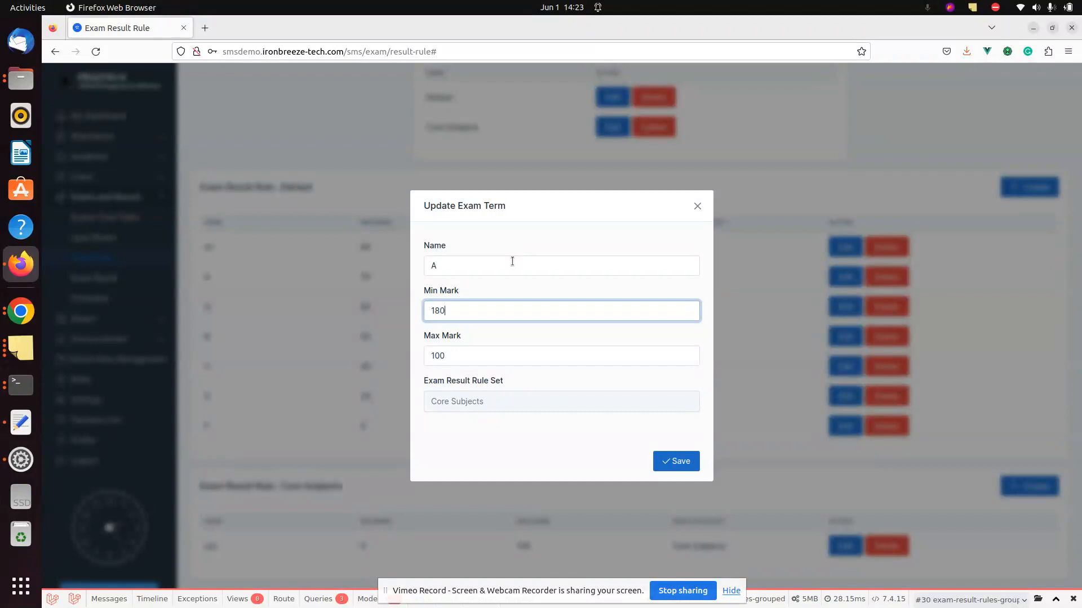
key(Tab)
text(200)
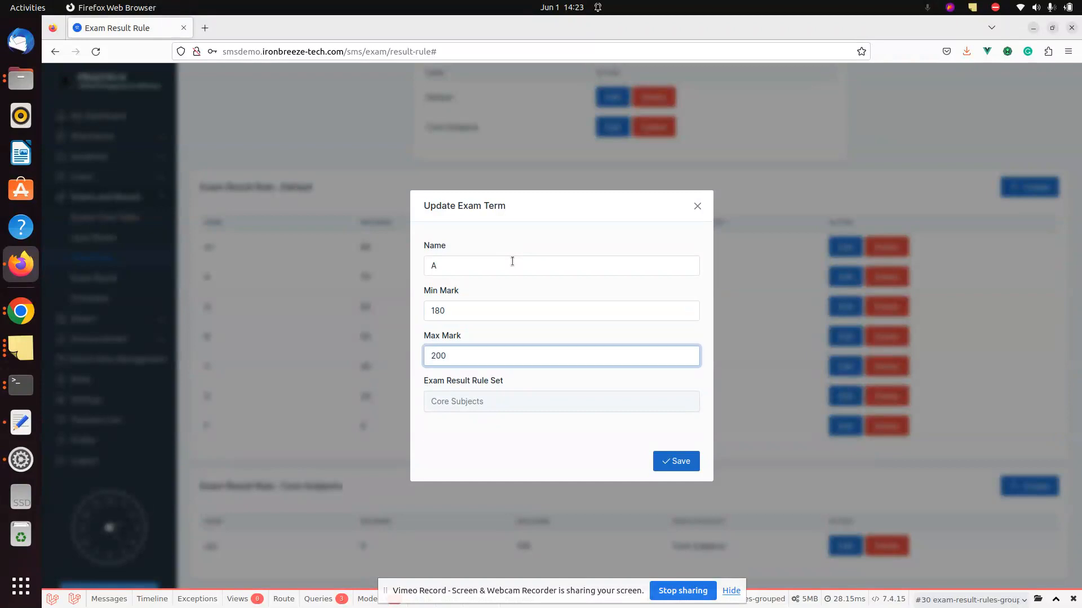
click(663, 462)
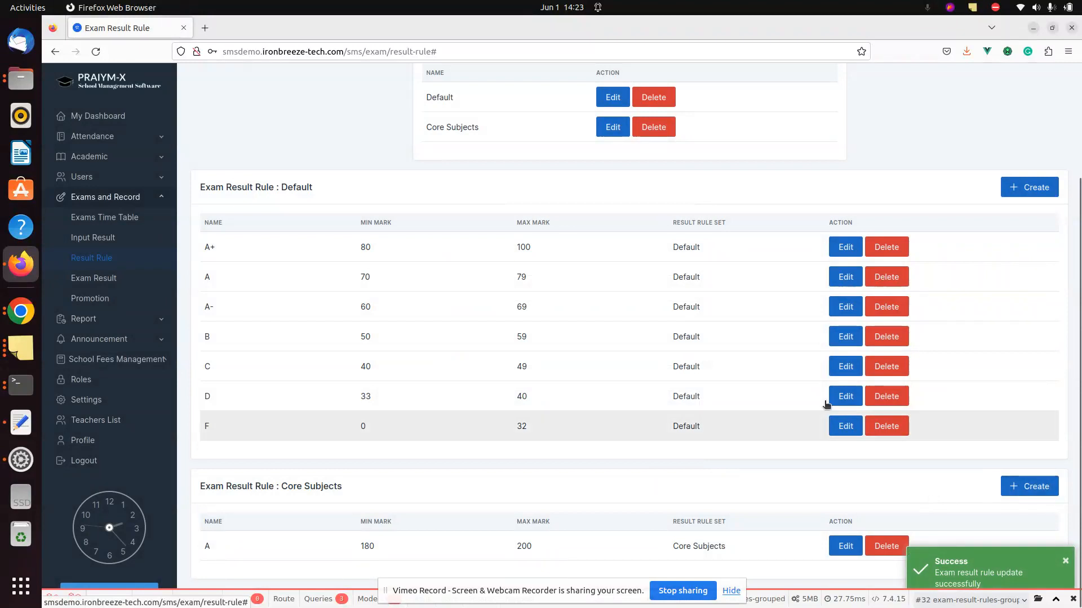
- Add a grade B rule for marks 140 to 180 under Core Subjects
click(1035, 492)
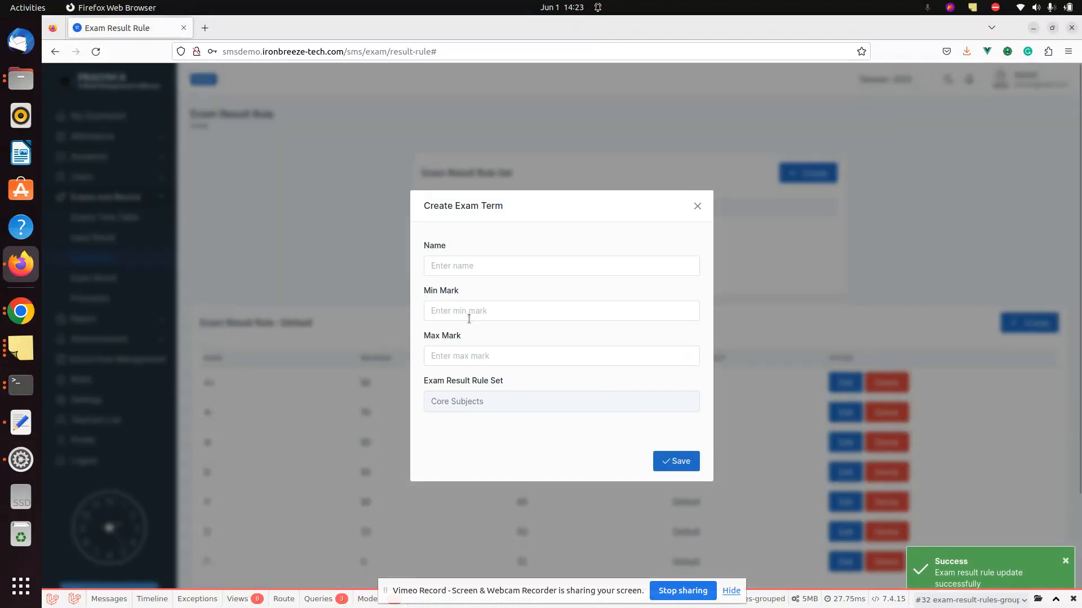
click(457, 271)
text(B)
key(Tab)
text(1)
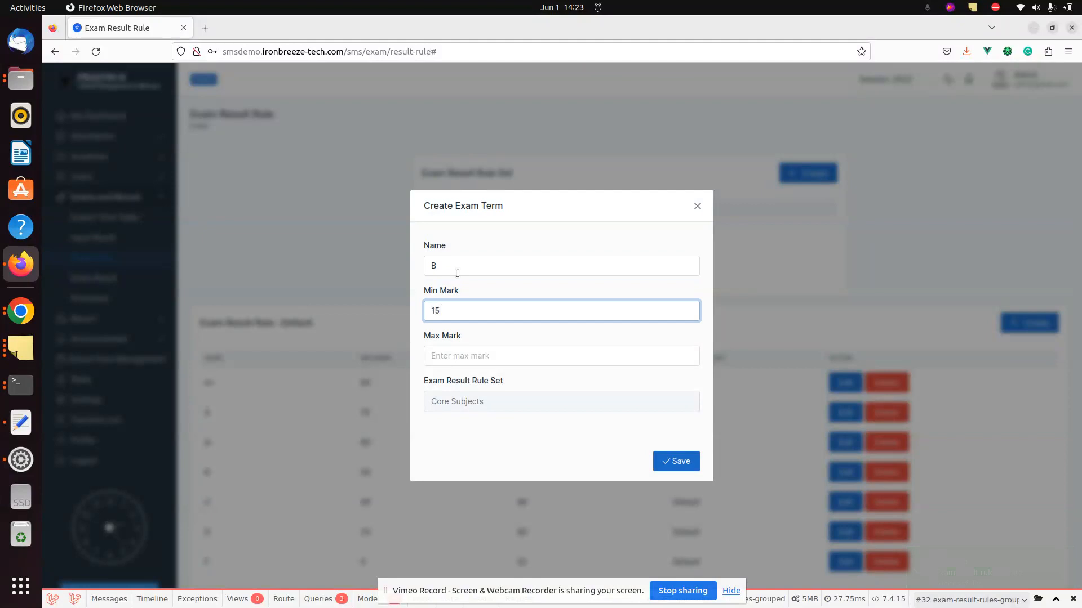
text(40)
key(Tab)
text(180)
click(670, 454)
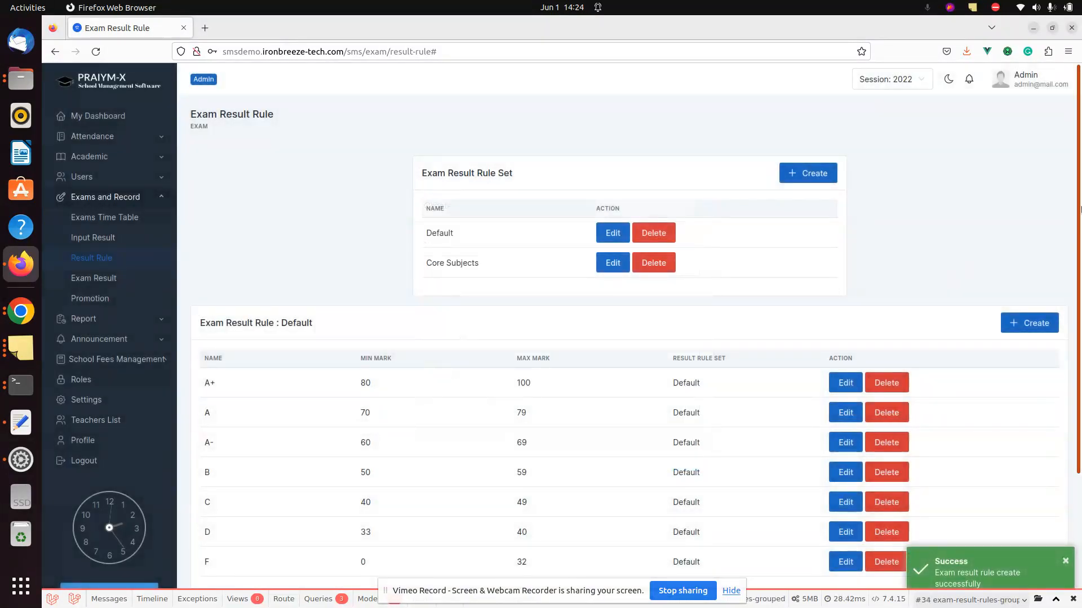
scroll(1079, 416, down, 3)
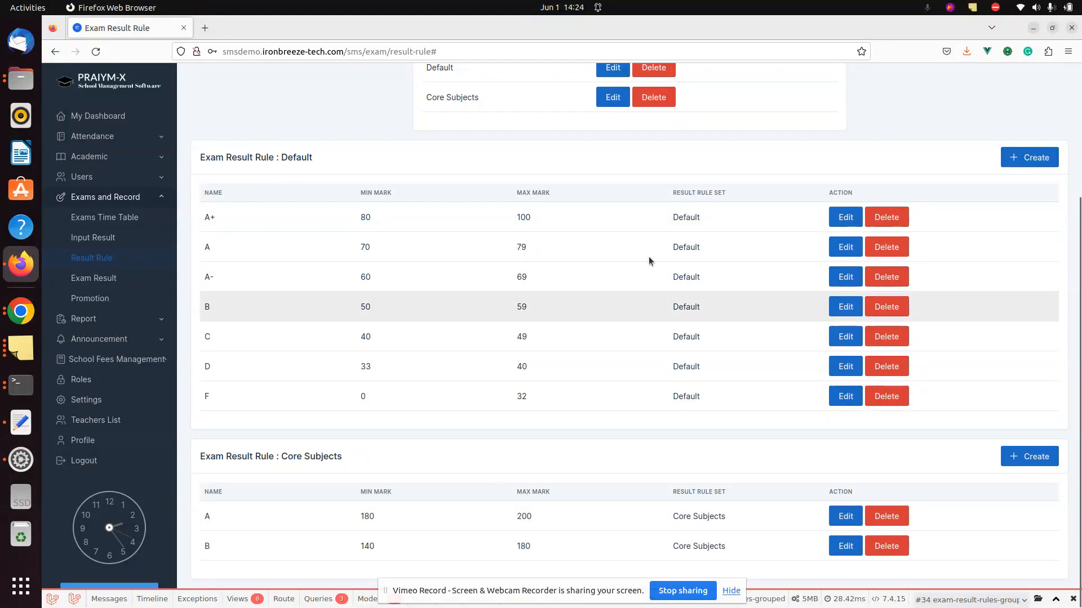
- Confirm deletion of the Core Subjects rule set, then start a new subject under Academic > Subject
click(654, 101)
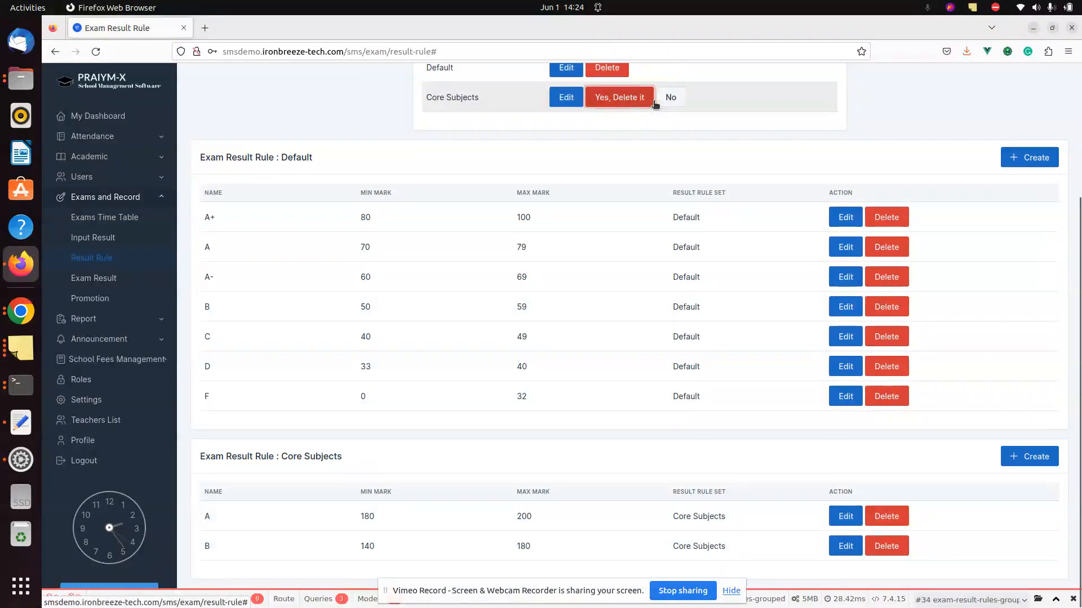
click(628, 106)
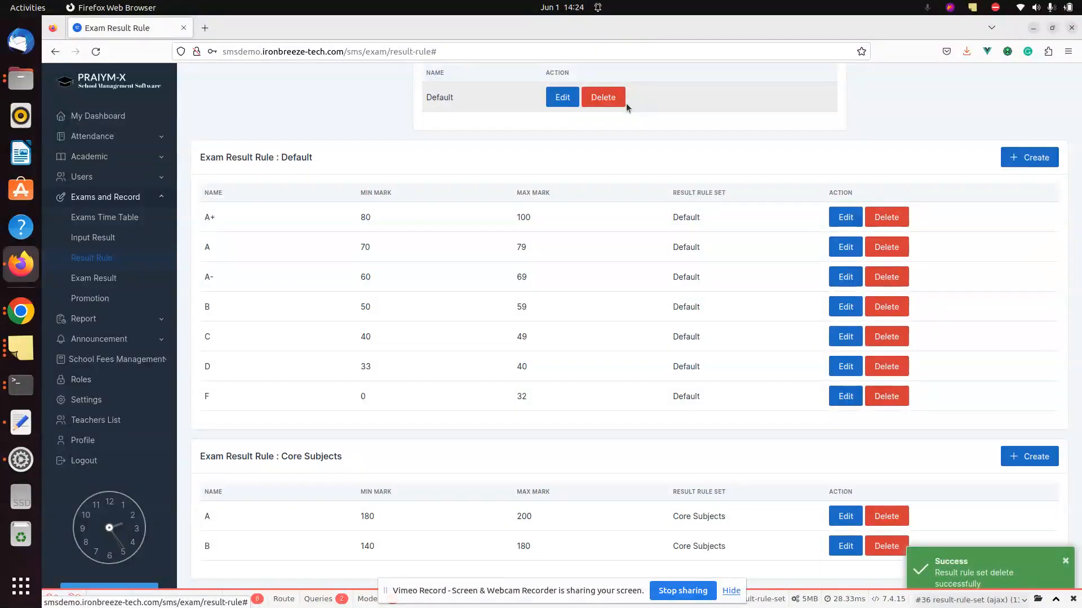
key(ctrl+l)
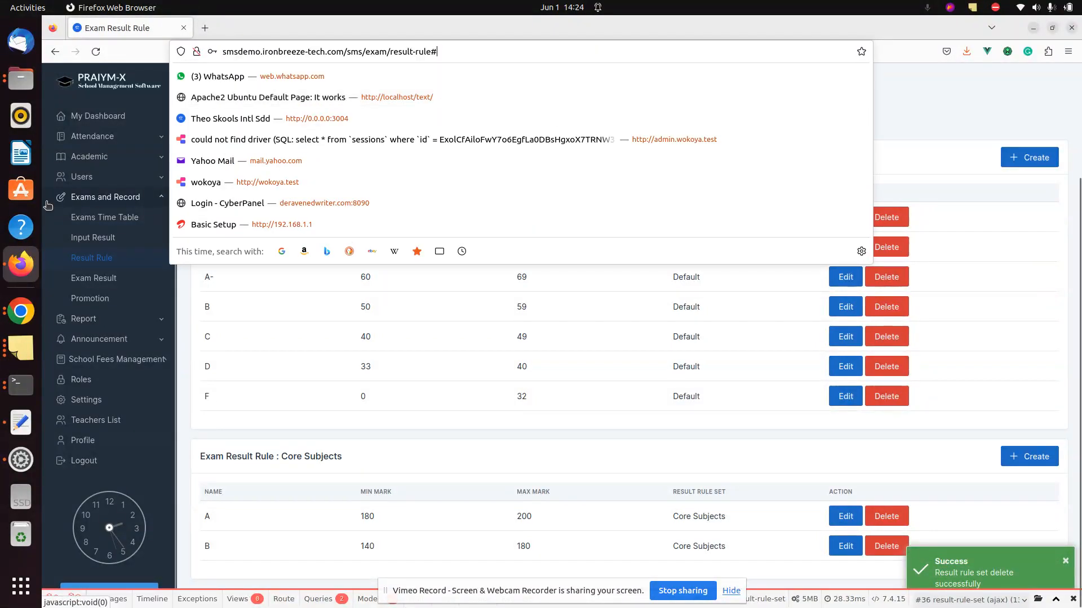
click(74, 163)
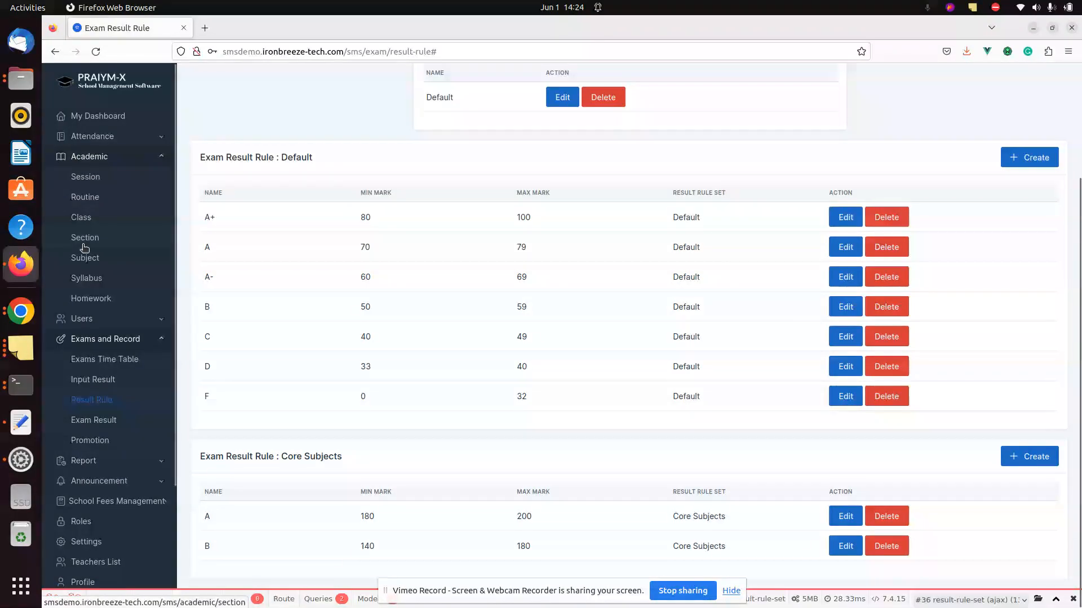
click(103, 262)
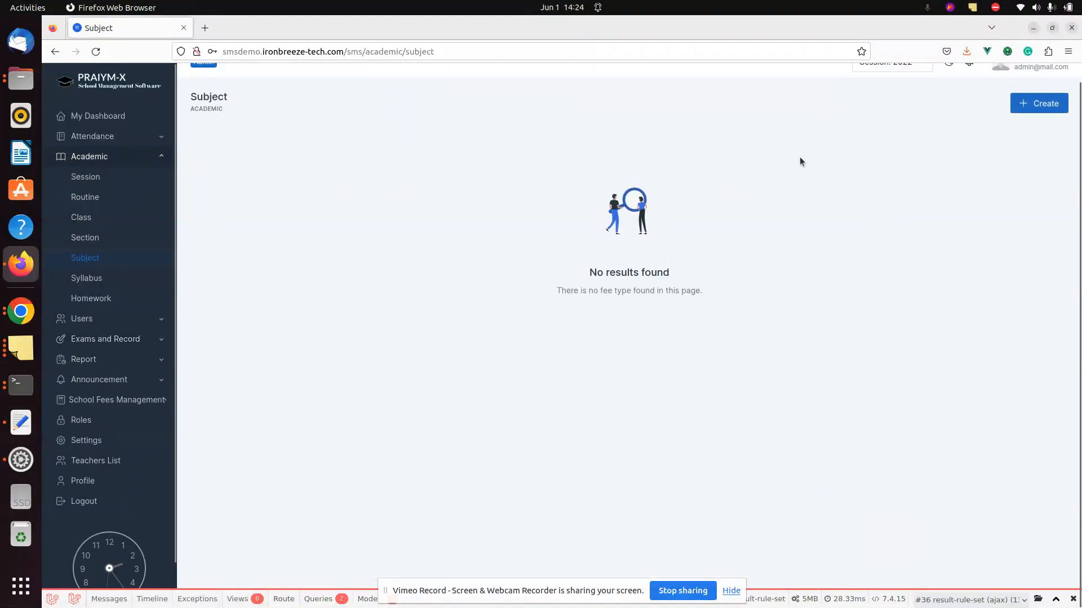
click(1029, 108)
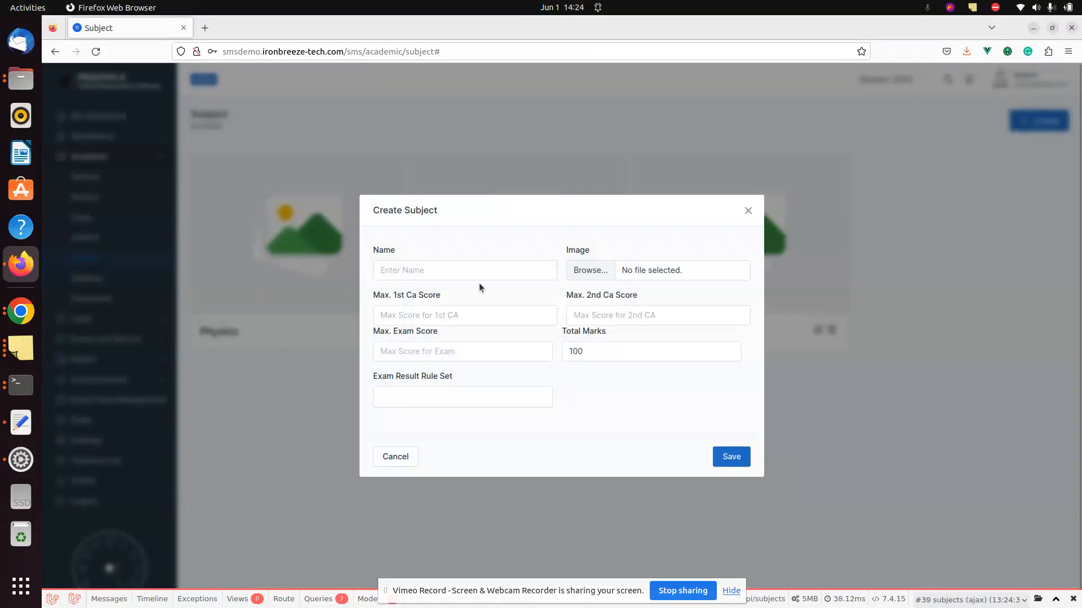
- Fill in subject Chemistry with CA maxima 15 and 15 and exam maximum 70
click(479, 268)
text(Chemistry)
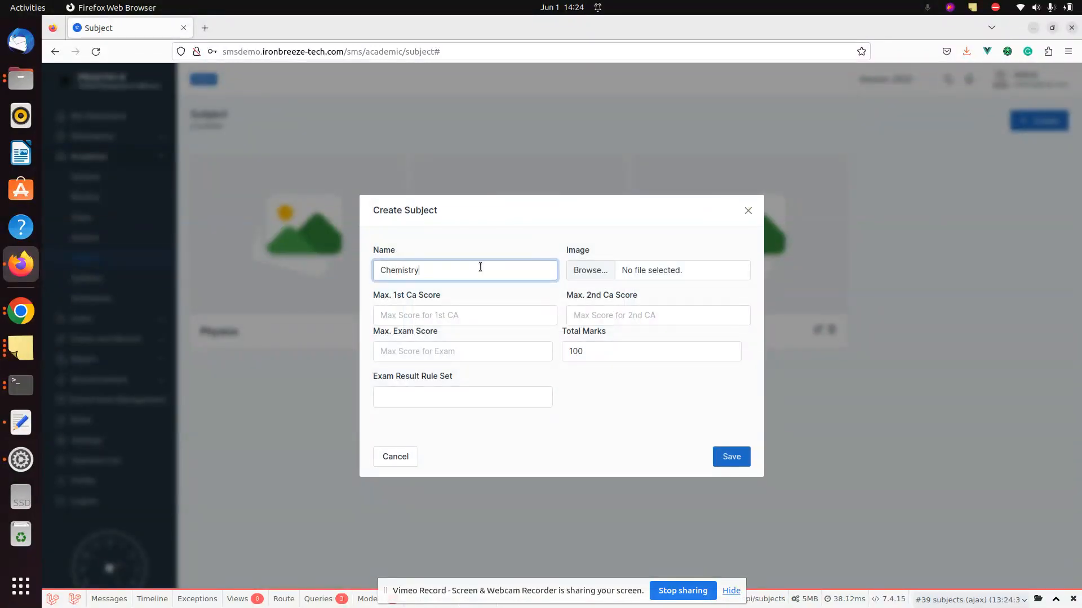
click(454, 317)
text(15)
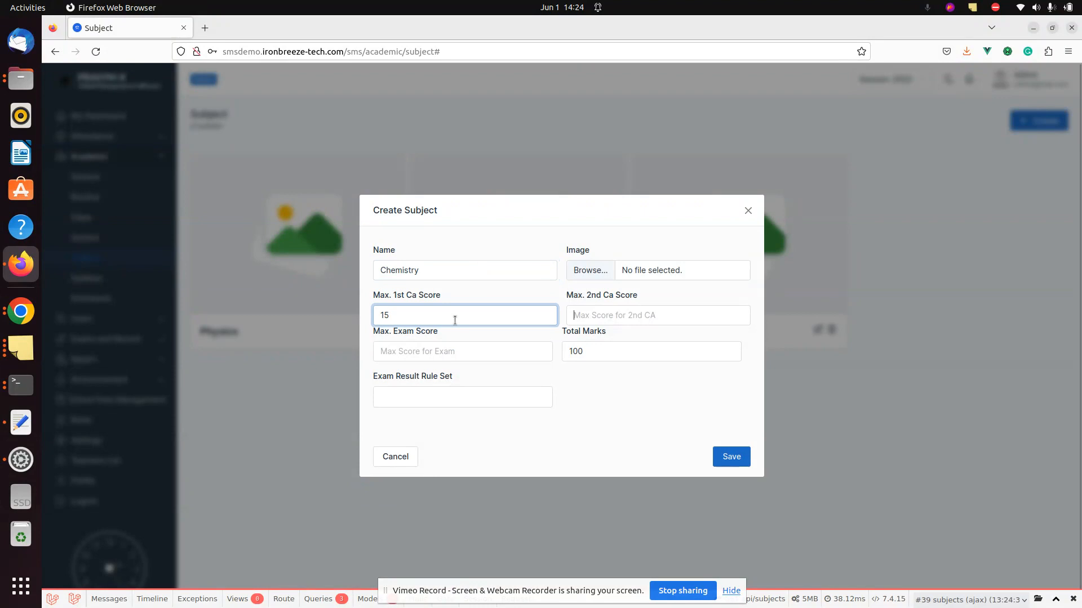
key(Tab)
text(15)
key(Tab)
text(7)
- Pick the Default rule set, attempt the save, and dismiss the form after the error
click(435, 397)
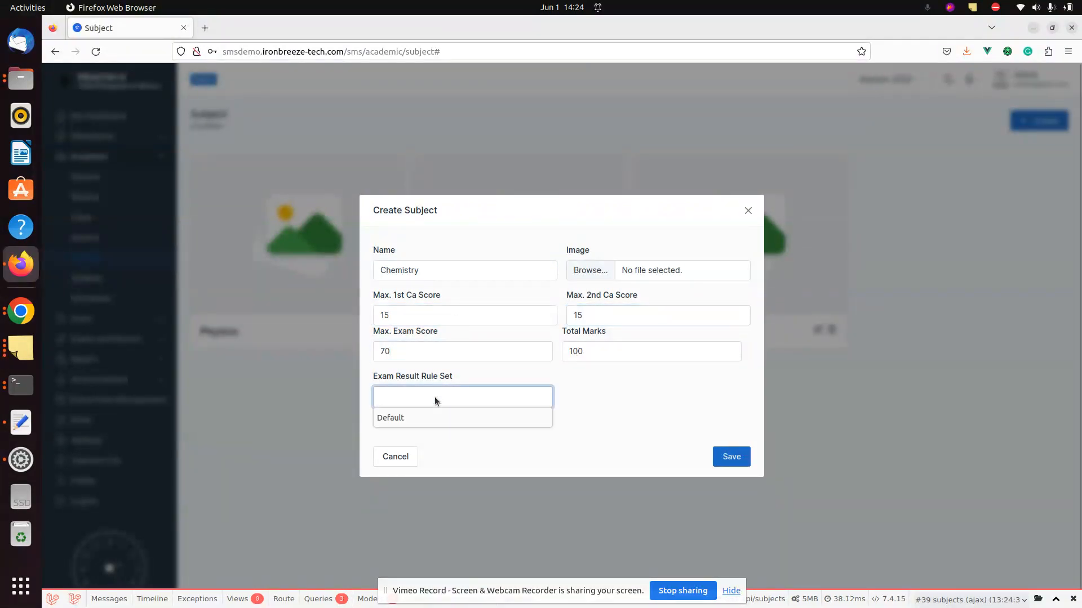
click(411, 424)
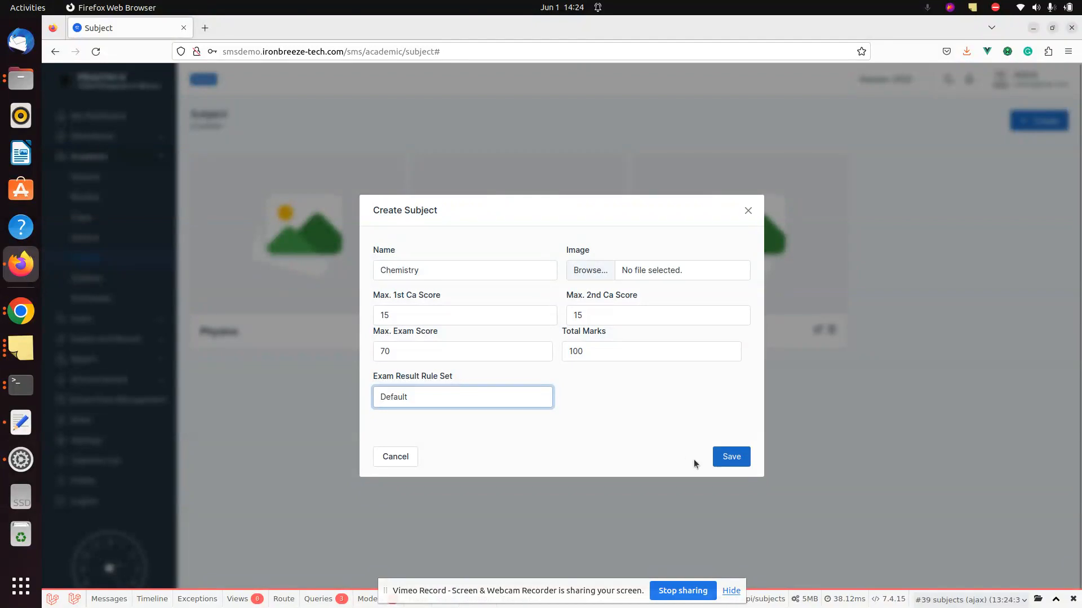
click(723, 465)
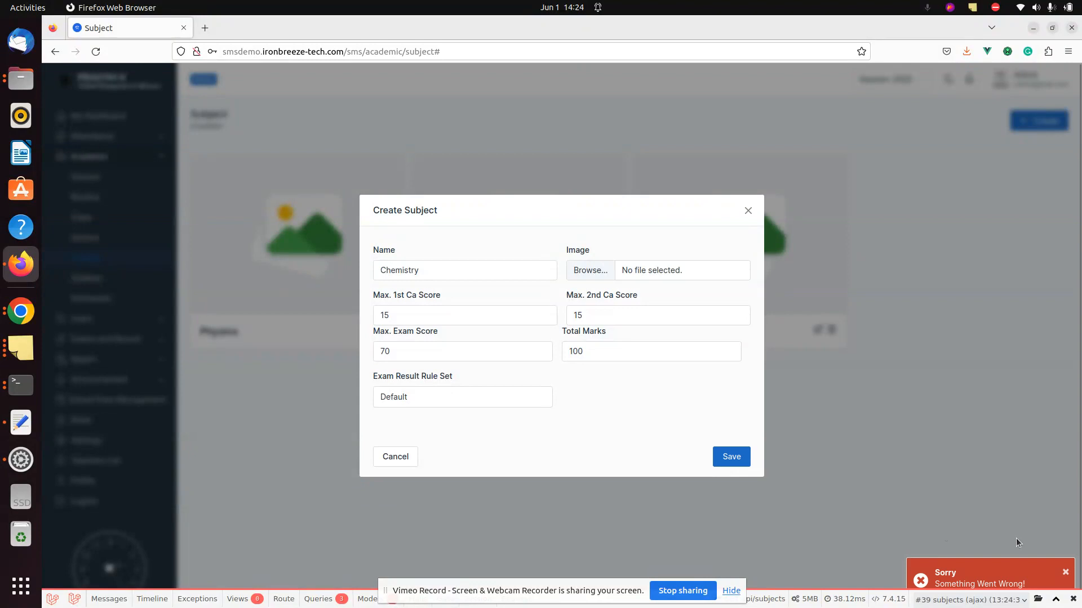
click(885, 446)
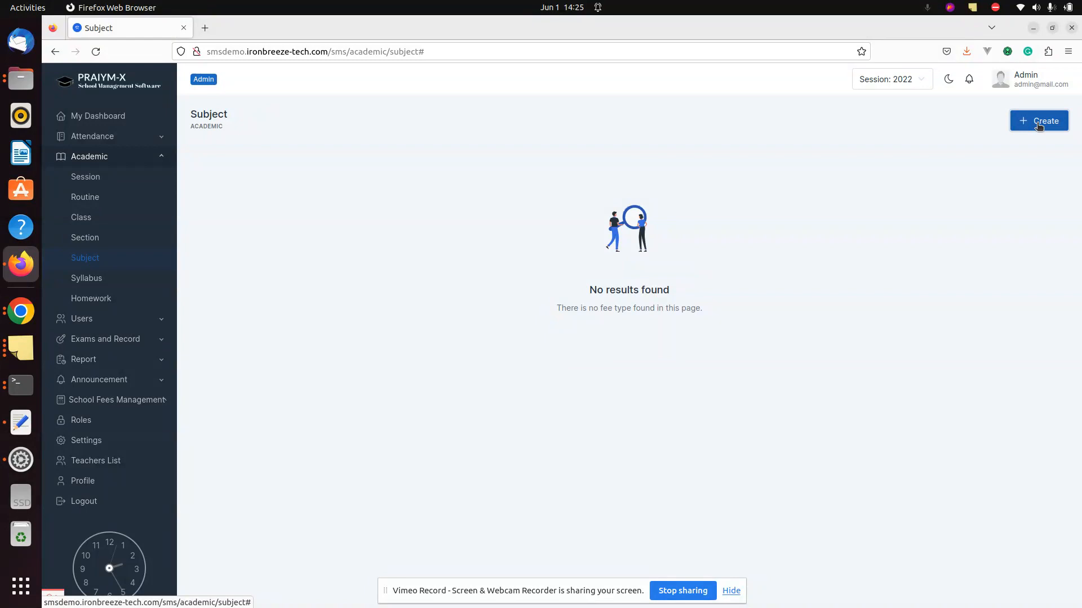
click(1039, 124)
click(476, 272)
text(Chemist)
key(Tab)
key(Tab)
text(15)
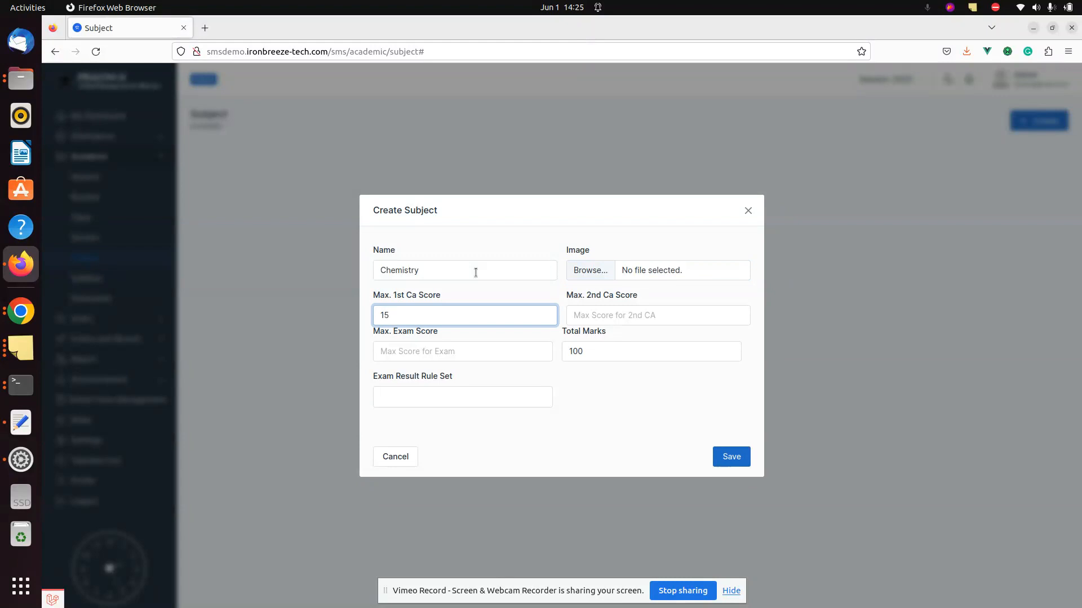
click(619, 314)
text(15)
key(Tab)
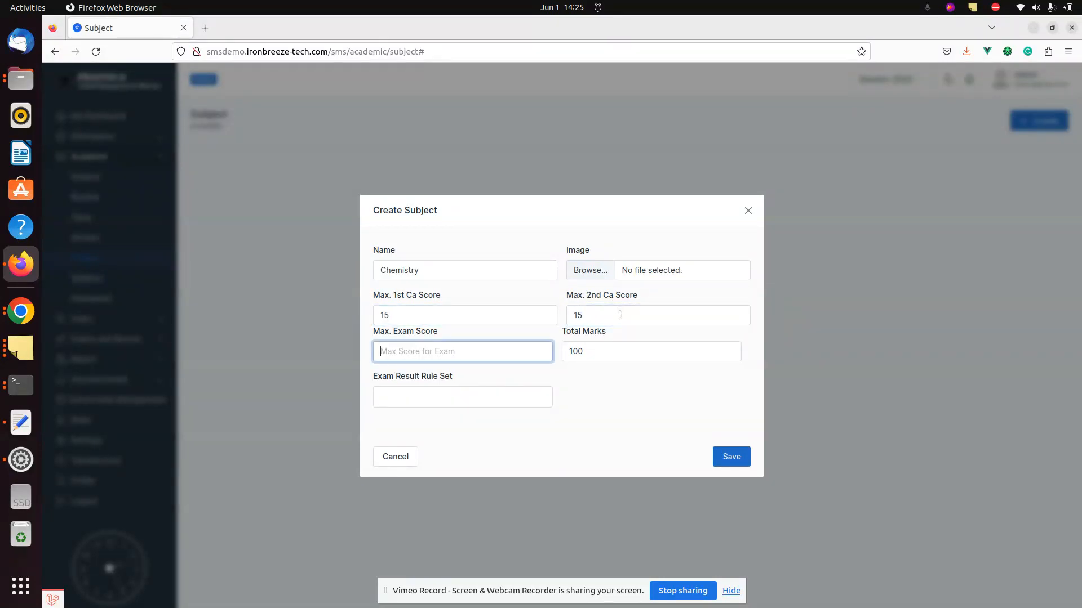
text(70)
click(493, 401)
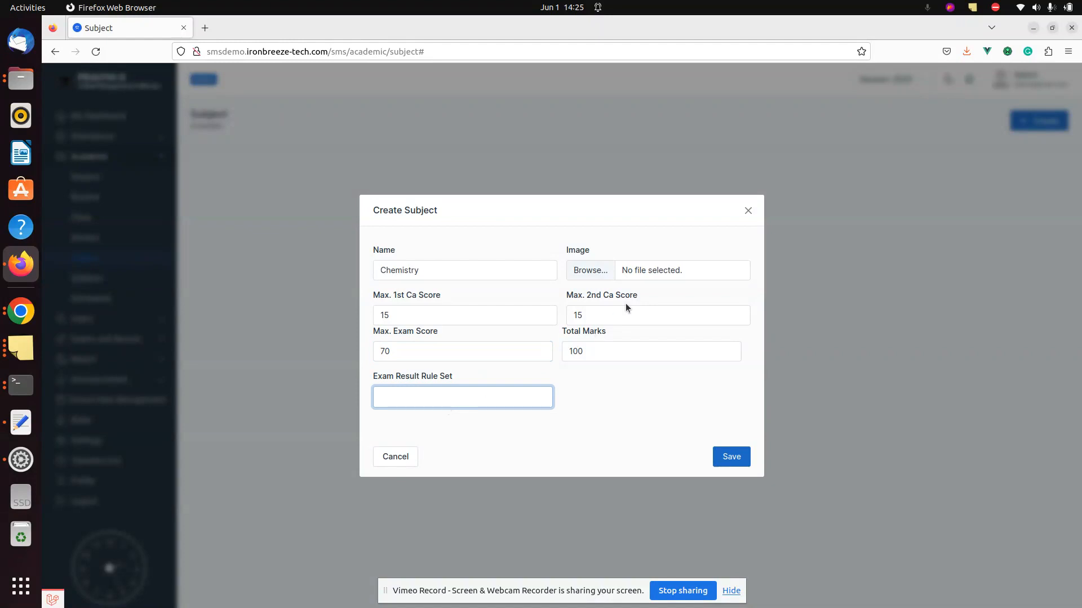
click(748, 210)
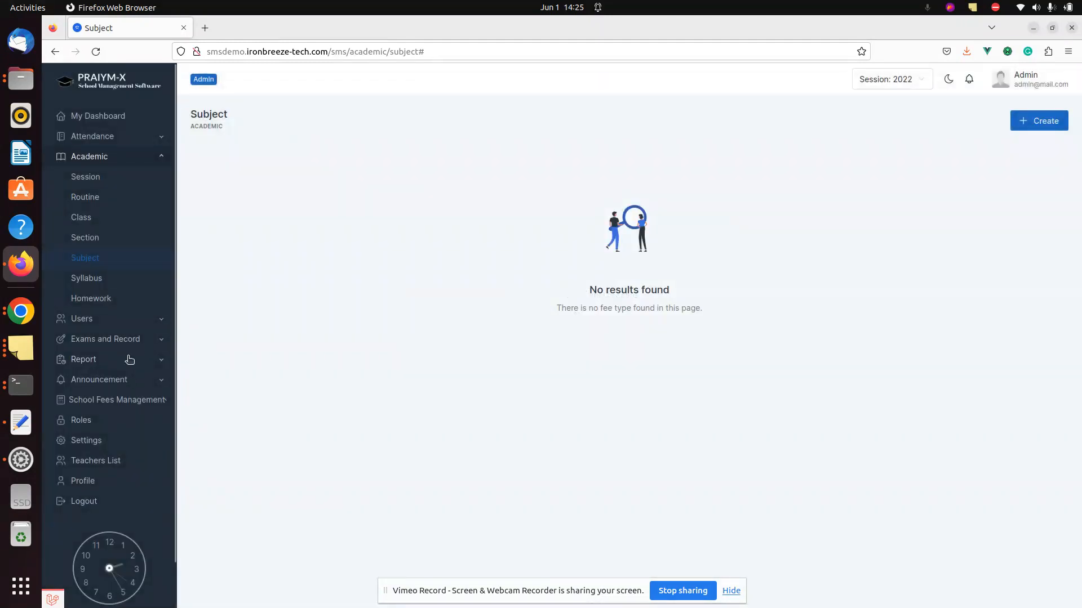
click(125, 340)
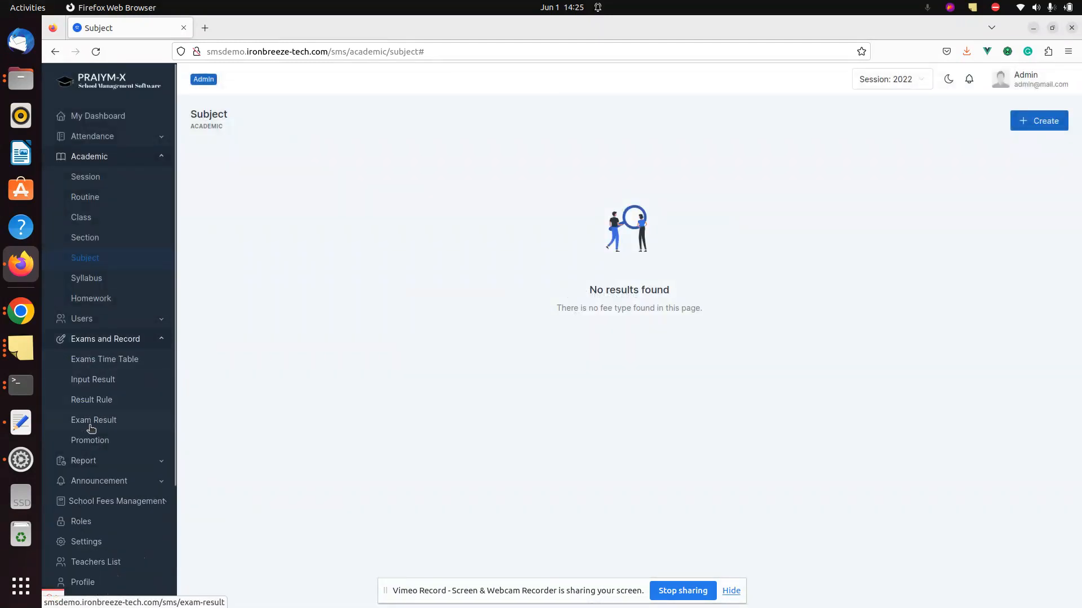
click(103, 401)
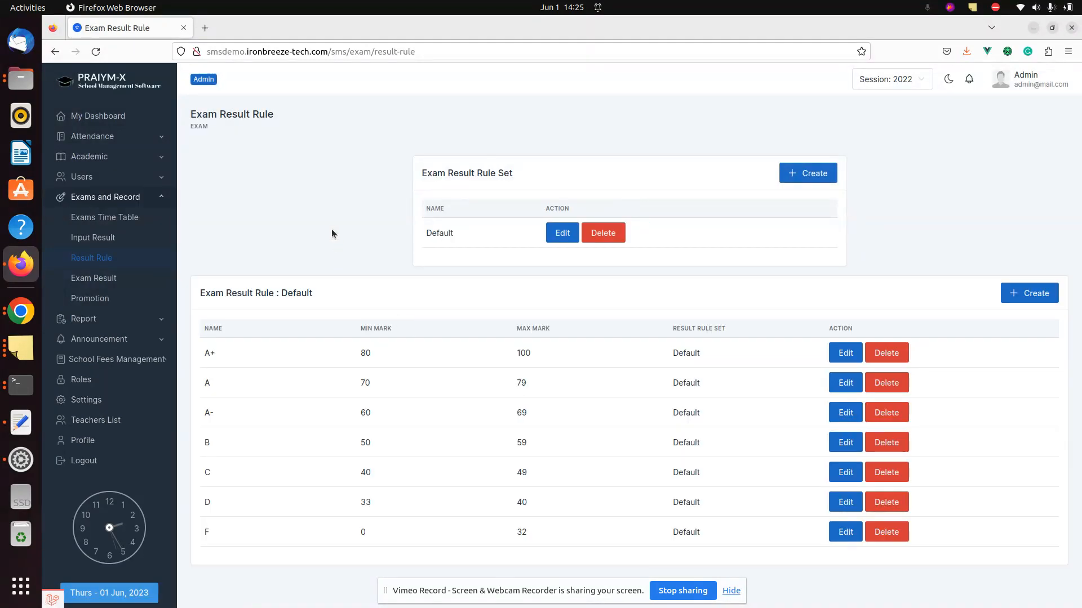
key(ctrl+r)
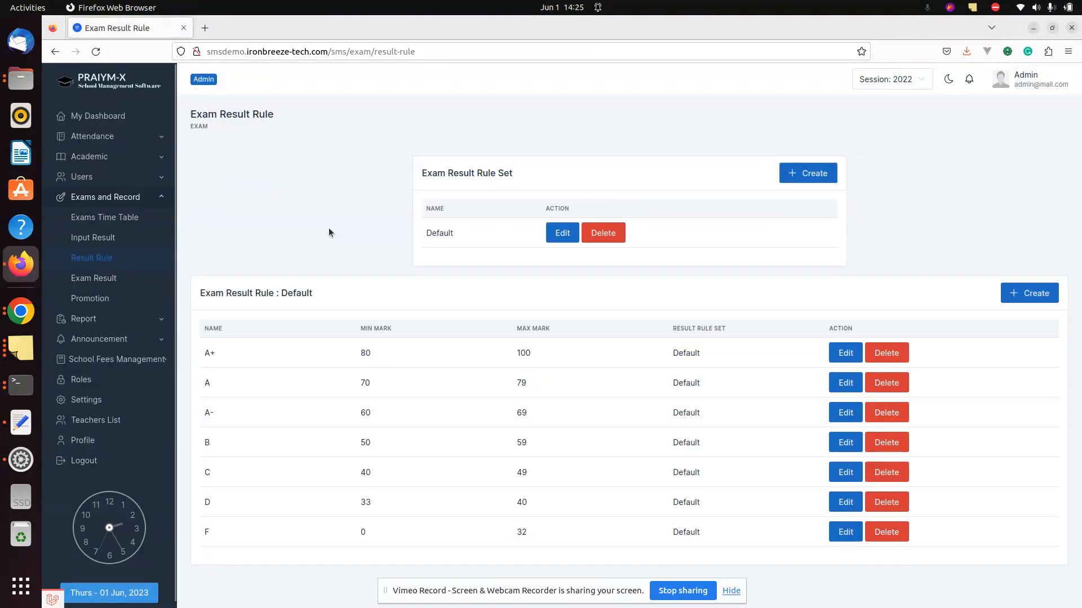
click(105, 173)
click(90, 158)
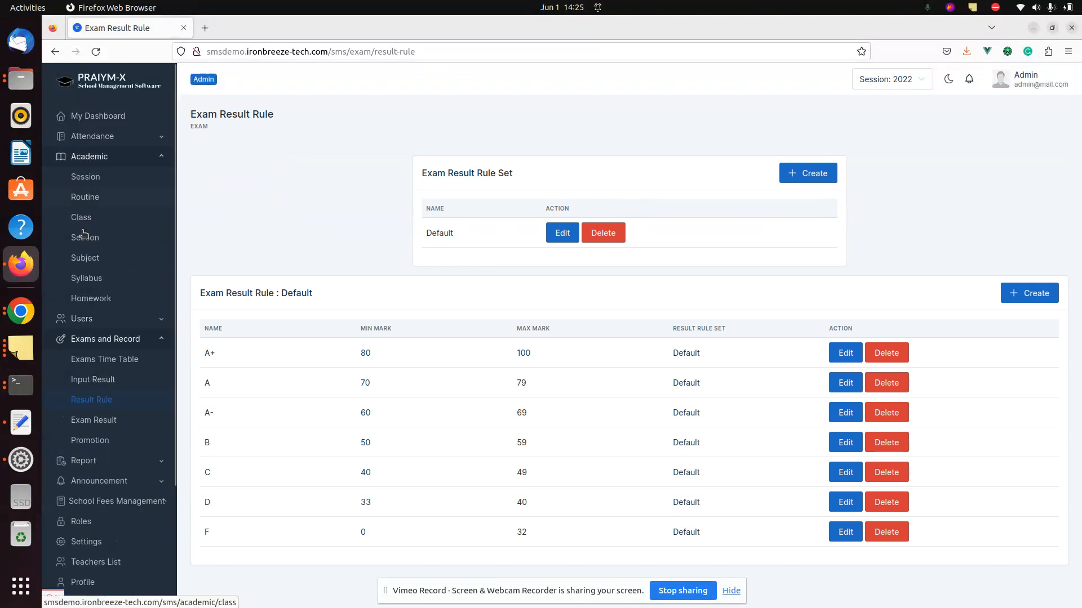
click(86, 259)
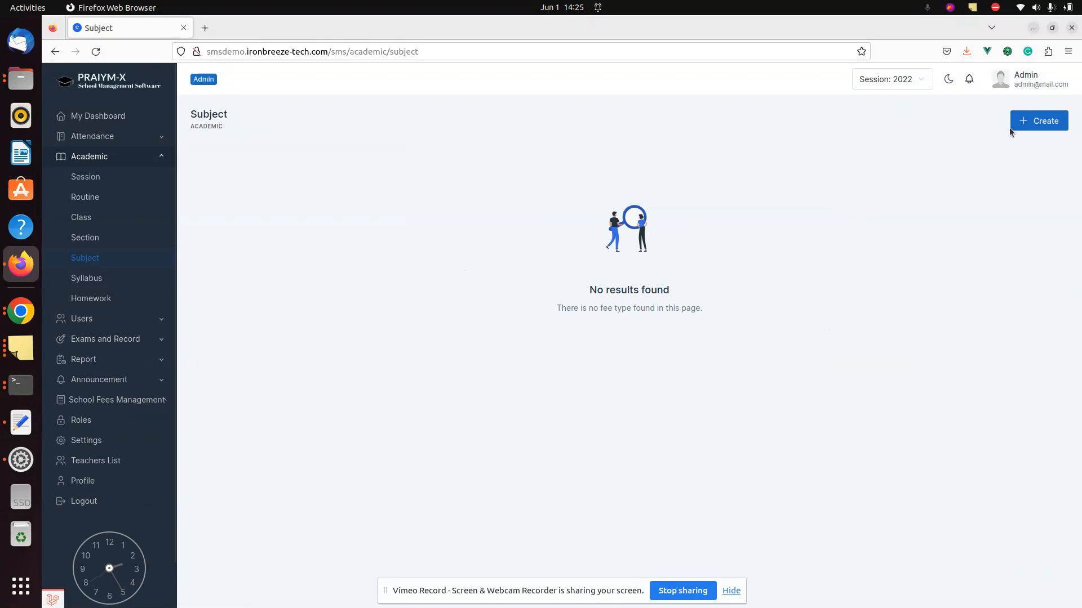
- Start a new subject named Chemistry using the Default result rule set
click(1036, 122)
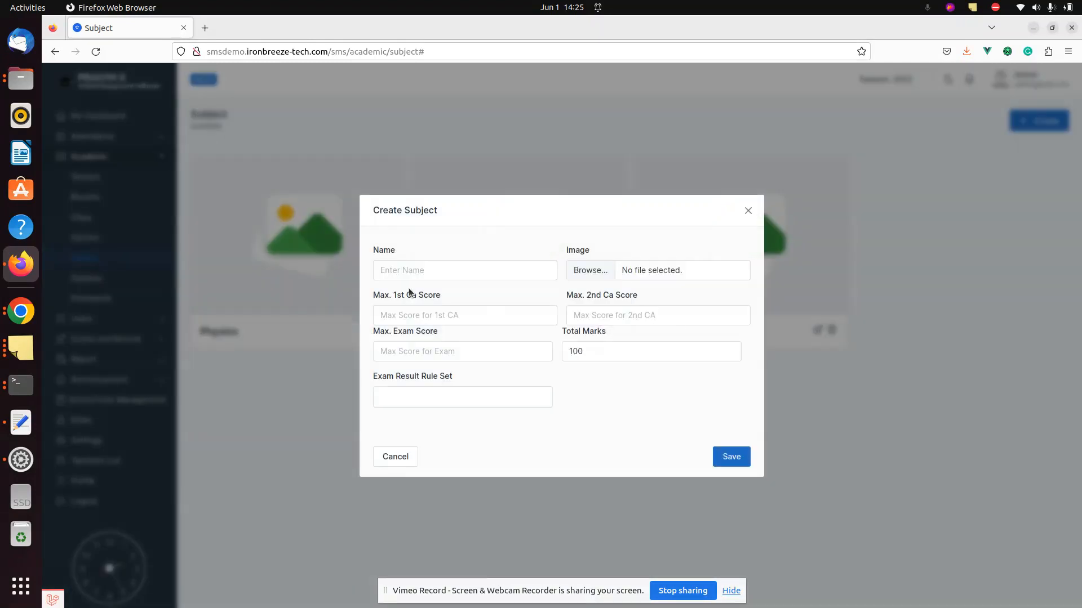
click(403, 398)
click(398, 418)
click(414, 272)
text(Chemistry)
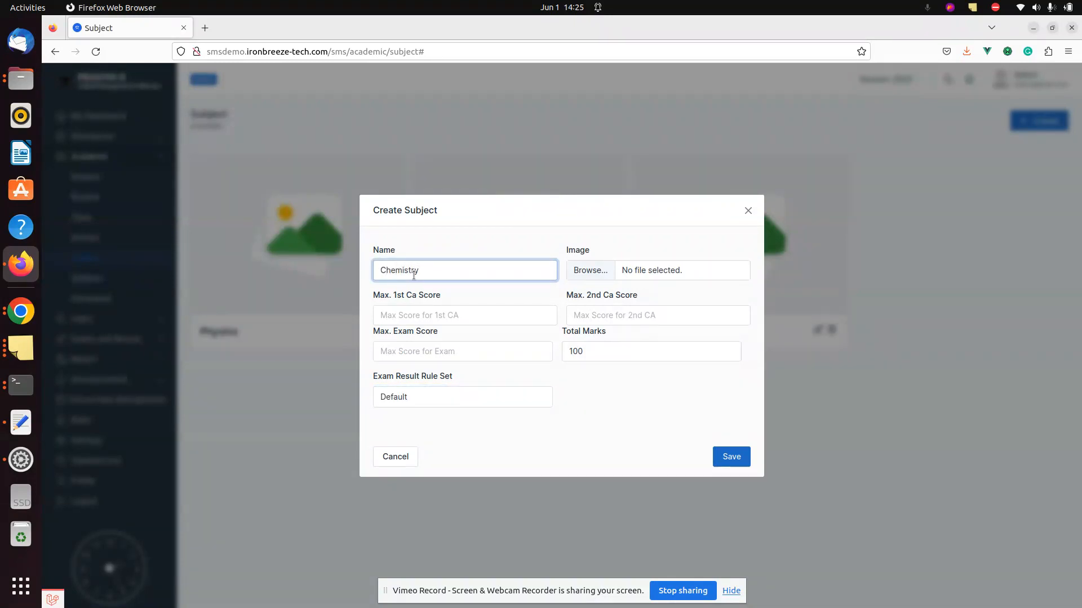
key(Tab)
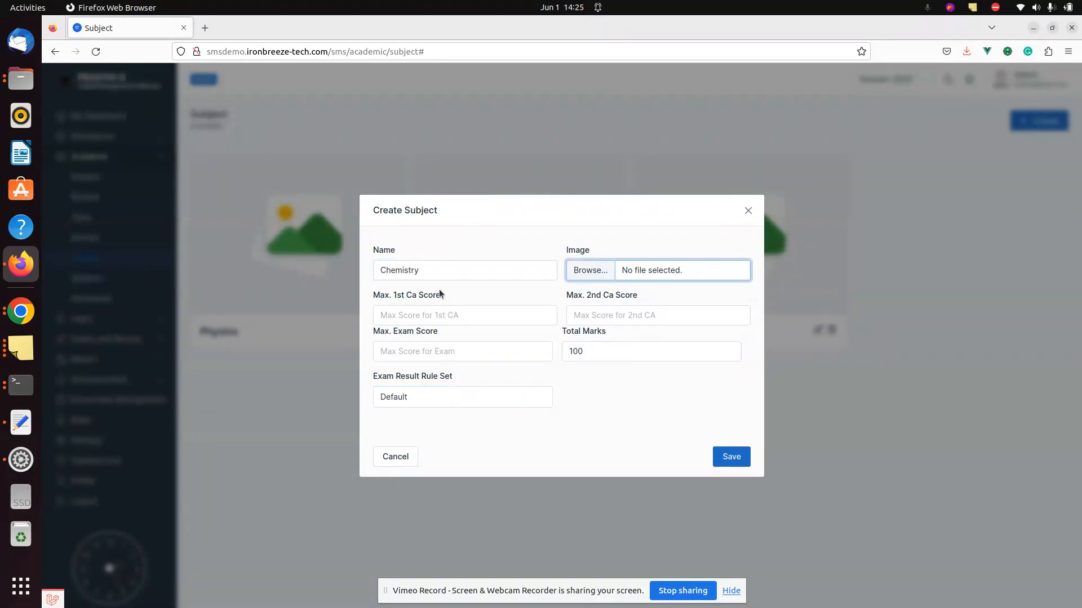
- Set Chemistry's CA maxima to 15 and 15, exam maximum 70, and save it
click(462, 311)
text(15)
key(Tab)
text(15)
key(Tab)
text(70)
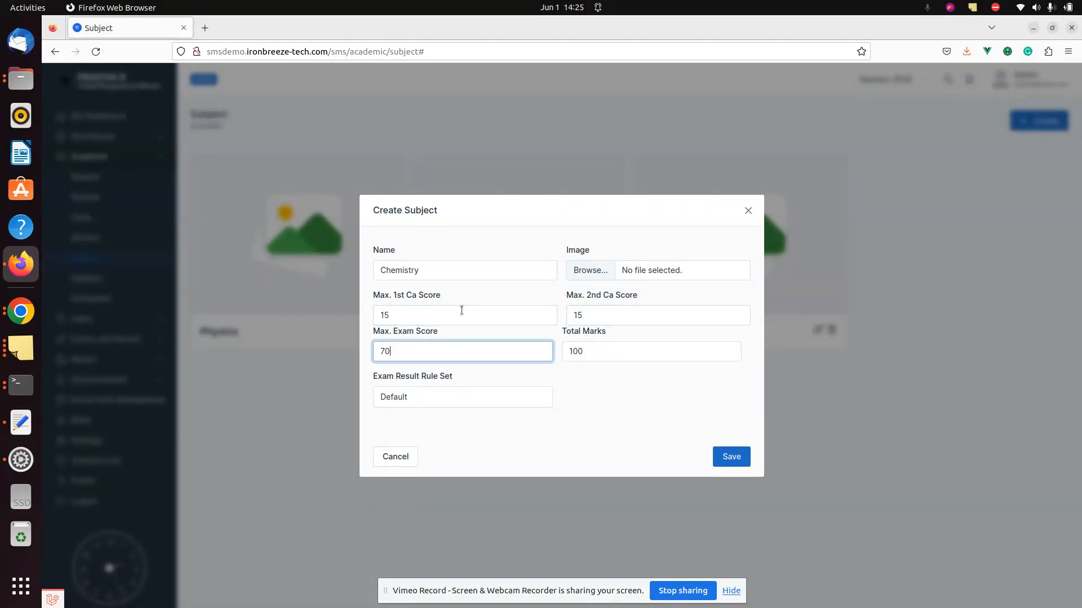
click(725, 461)
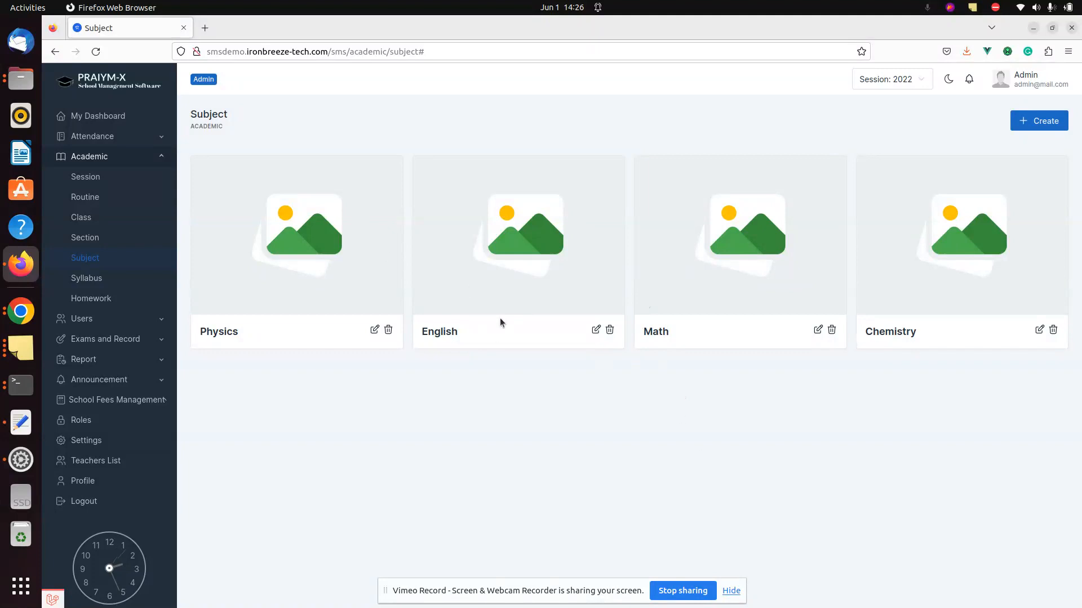
click(103, 213)
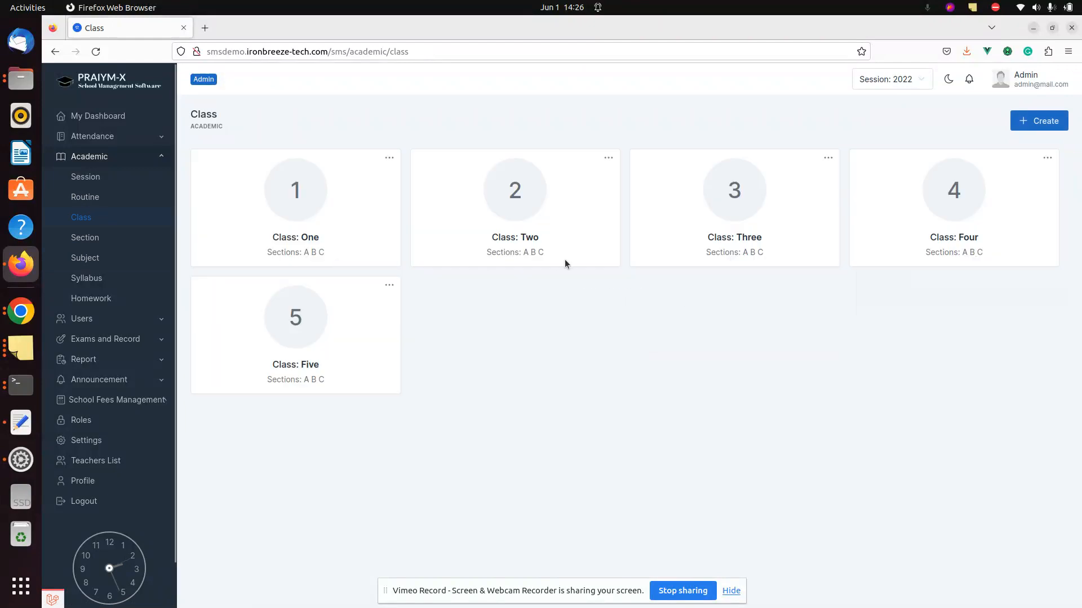
- Start a new class named SS 1 with numeric value 13
click(1036, 124)
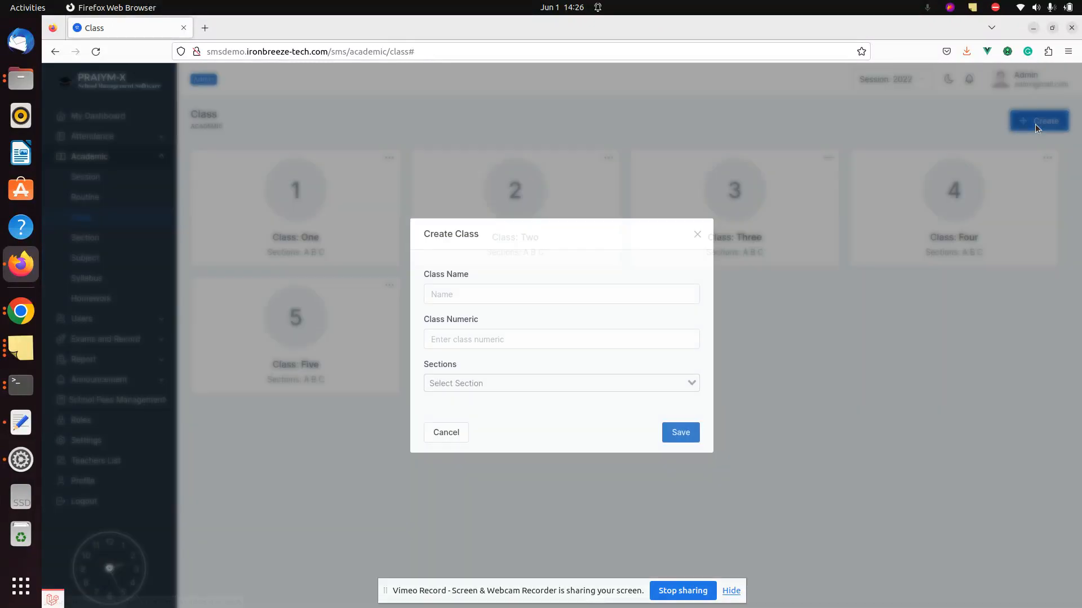
click(582, 298)
text(SS 1)
key(Tab)
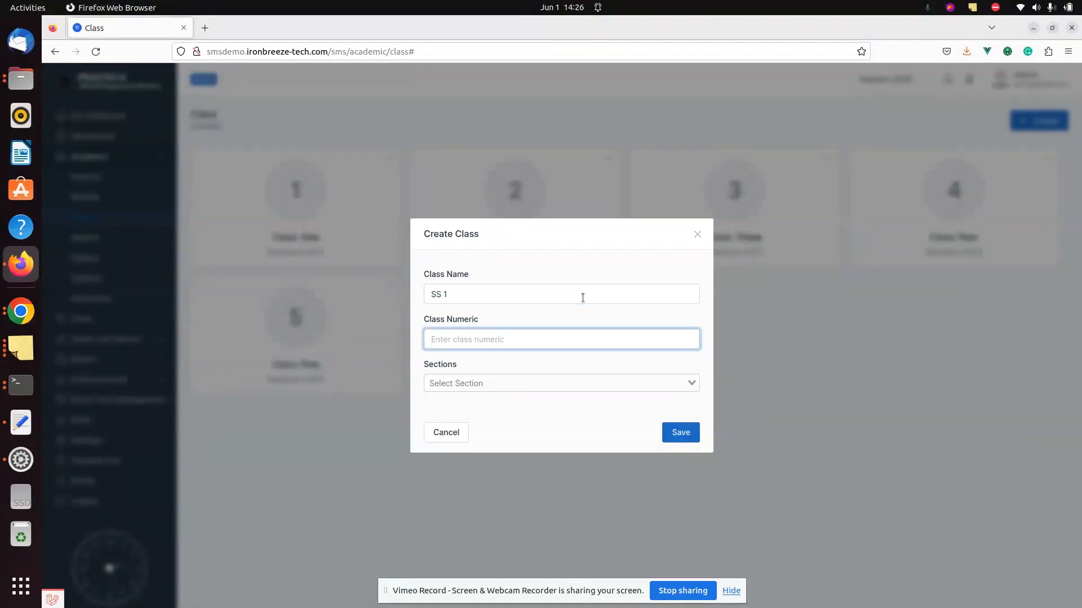
text(13)
key(Tab)
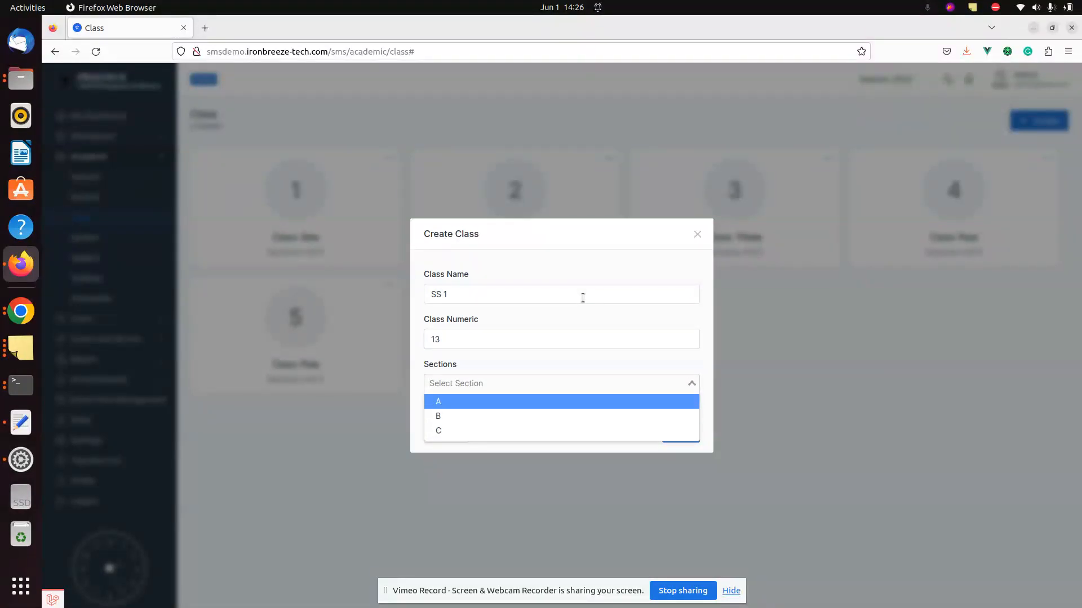
- Give SS 1 sections A, B and C and save the class
key(Return)
click(564, 380)
key(Return)
click(565, 382)
click(542, 431)
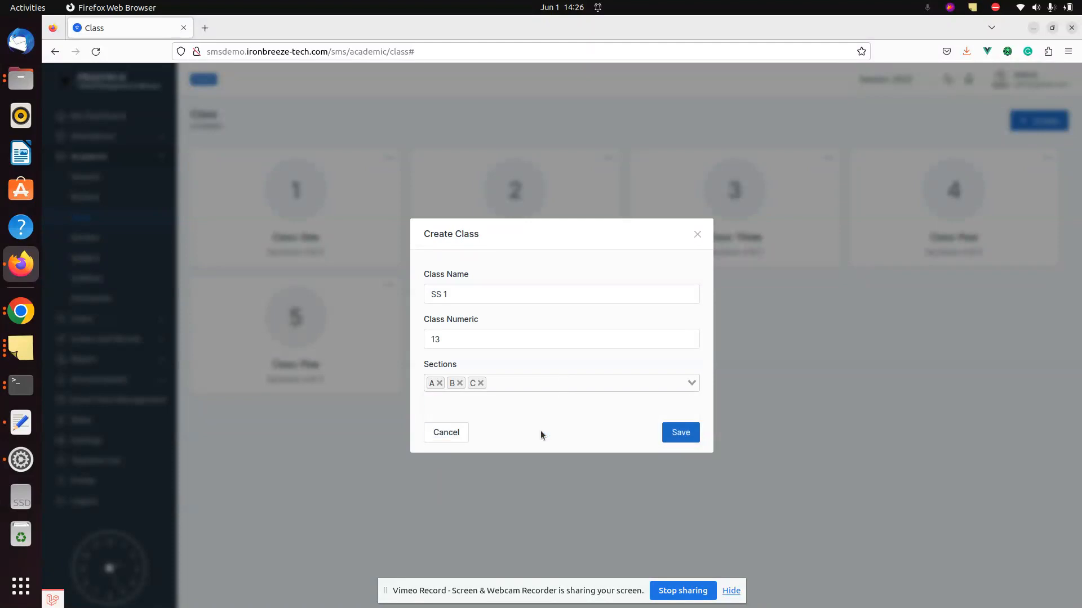
click(681, 433)
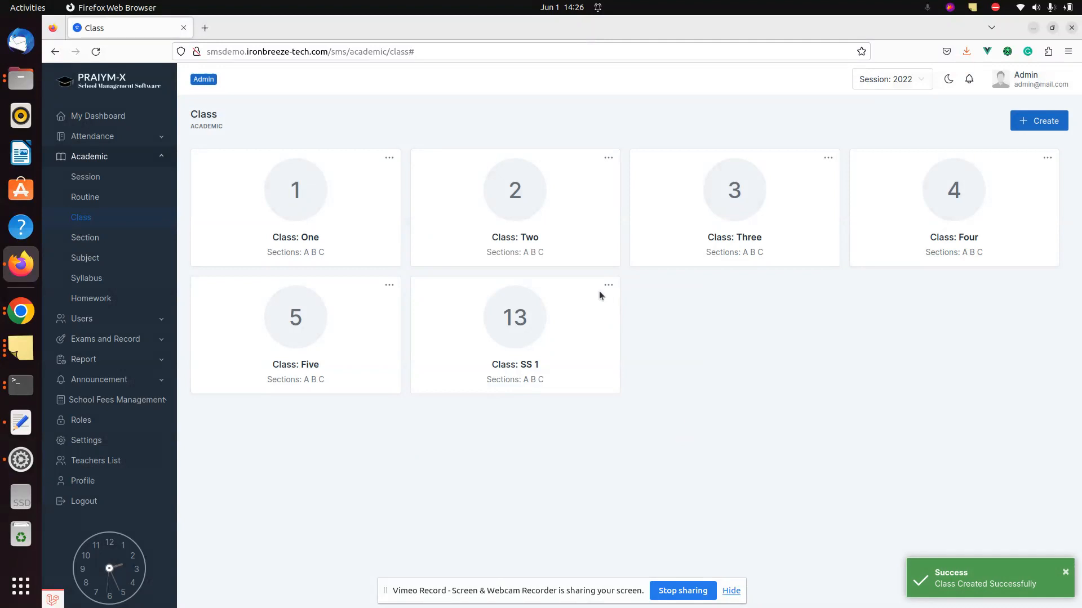
click(608, 286)
click(752, 326)
- Move the first student on the Student list into class SS 1, section A
click(92, 322)
click(84, 359)
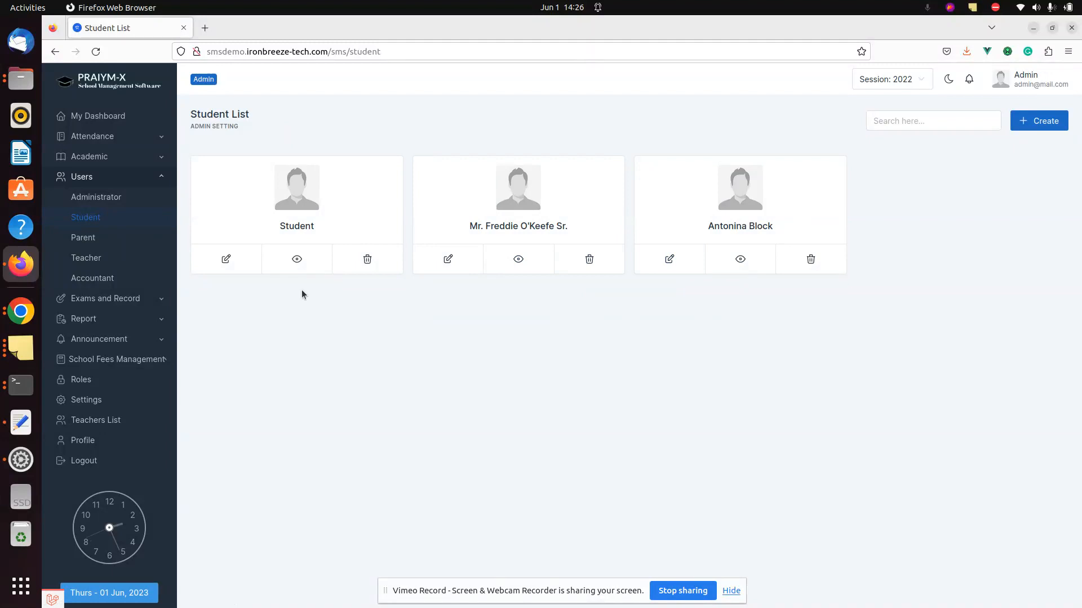
click(226, 258)
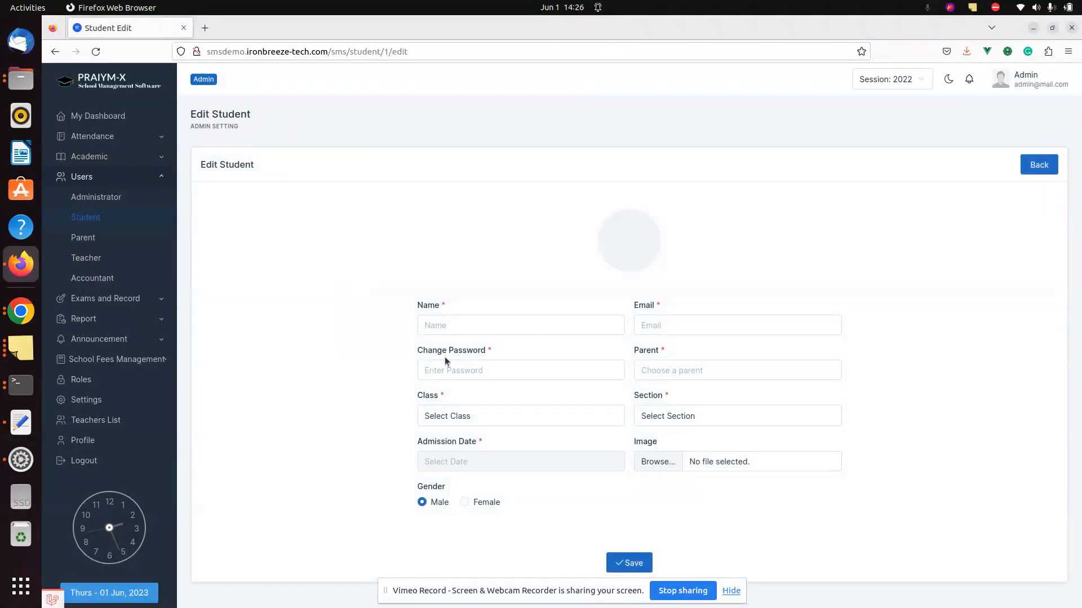
click(476, 416)
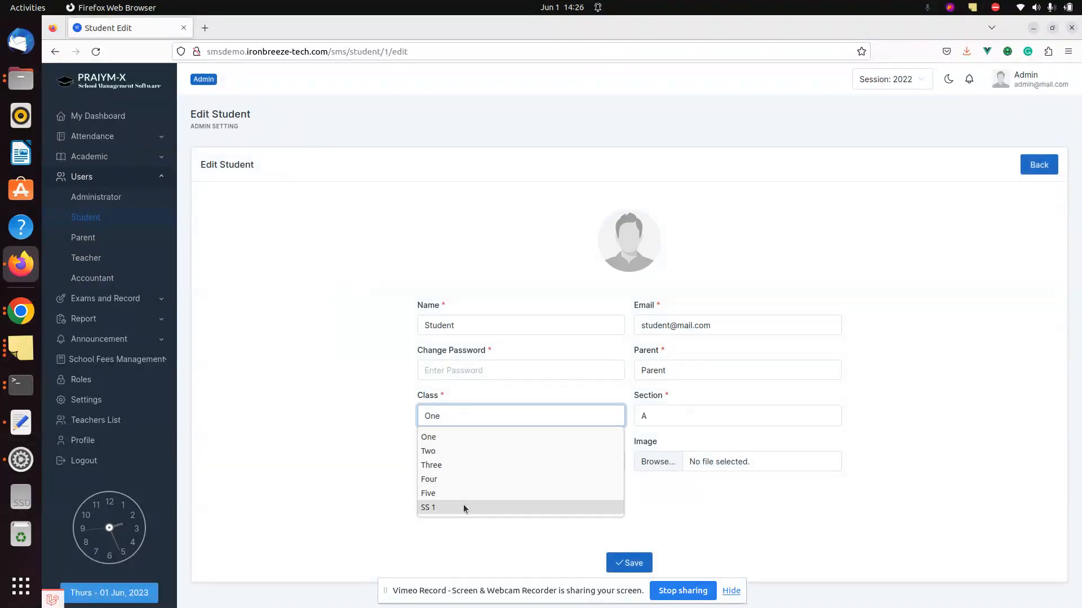
click(463, 505)
click(670, 420)
click(723, 527)
click(615, 565)
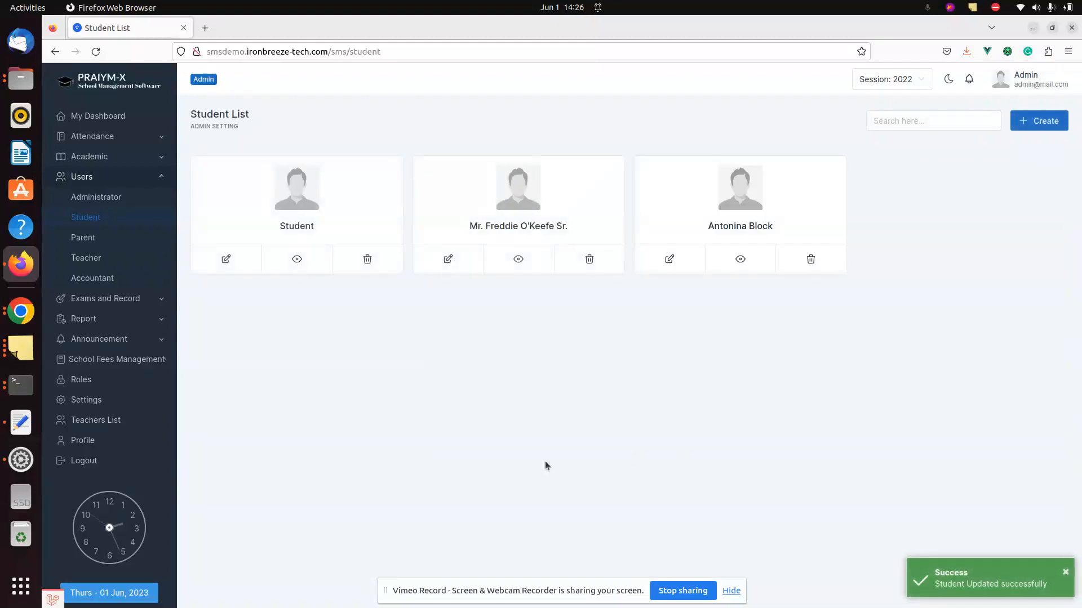
- Move the second student into class SS 1 as well
click(448, 260)
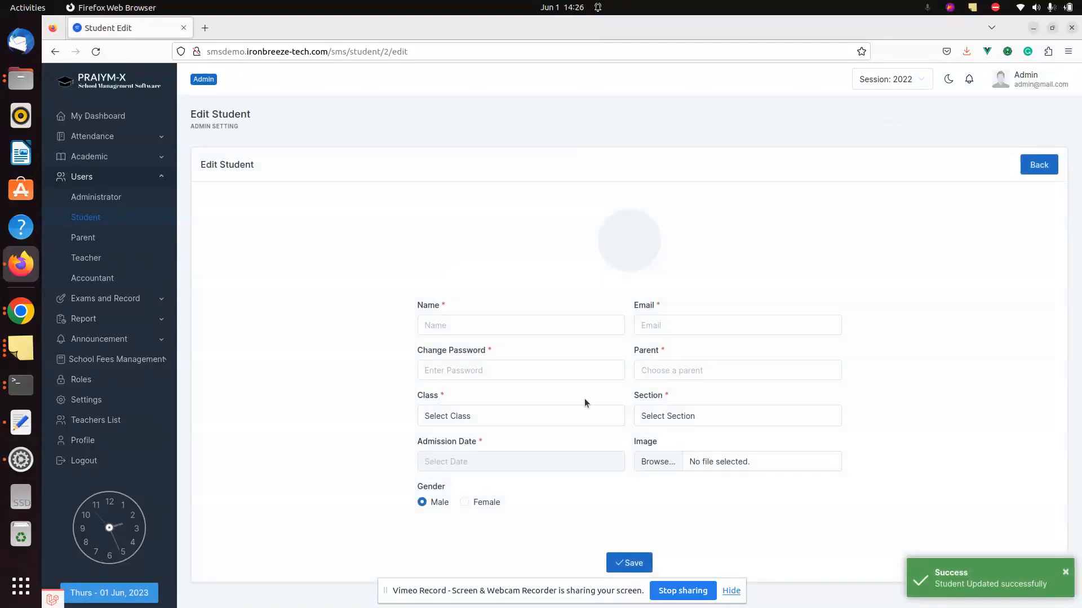
click(545, 412)
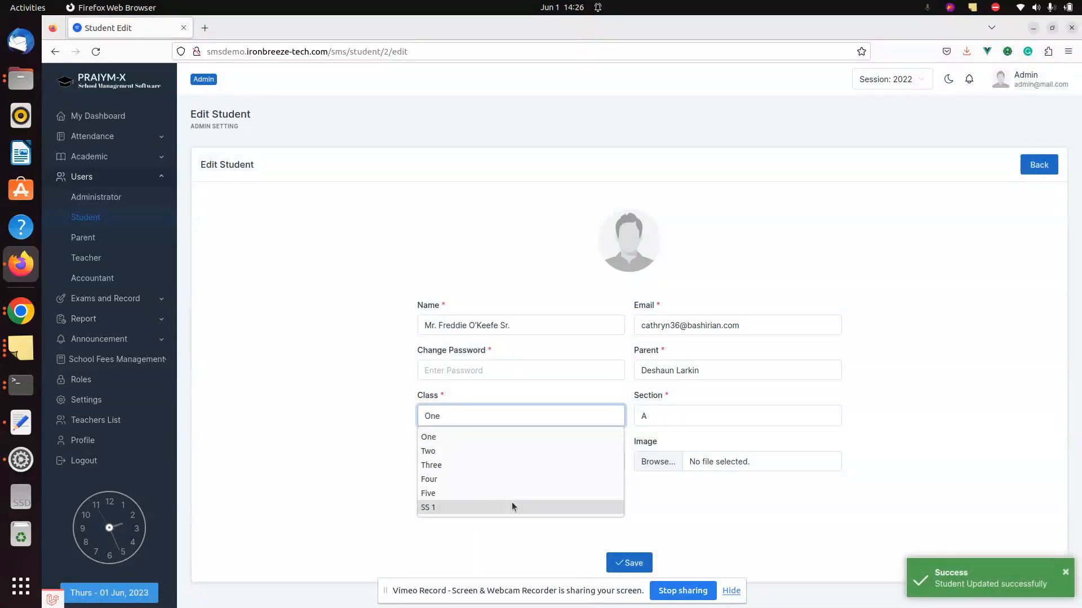
click(512, 504)
click(603, 526)
click(646, 564)
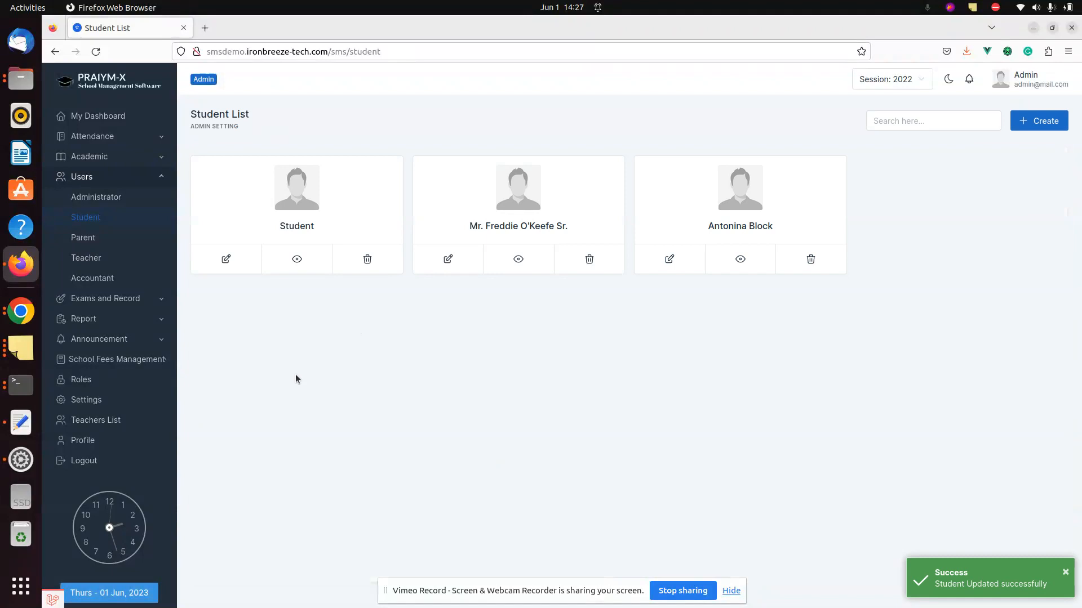
click(116, 156)
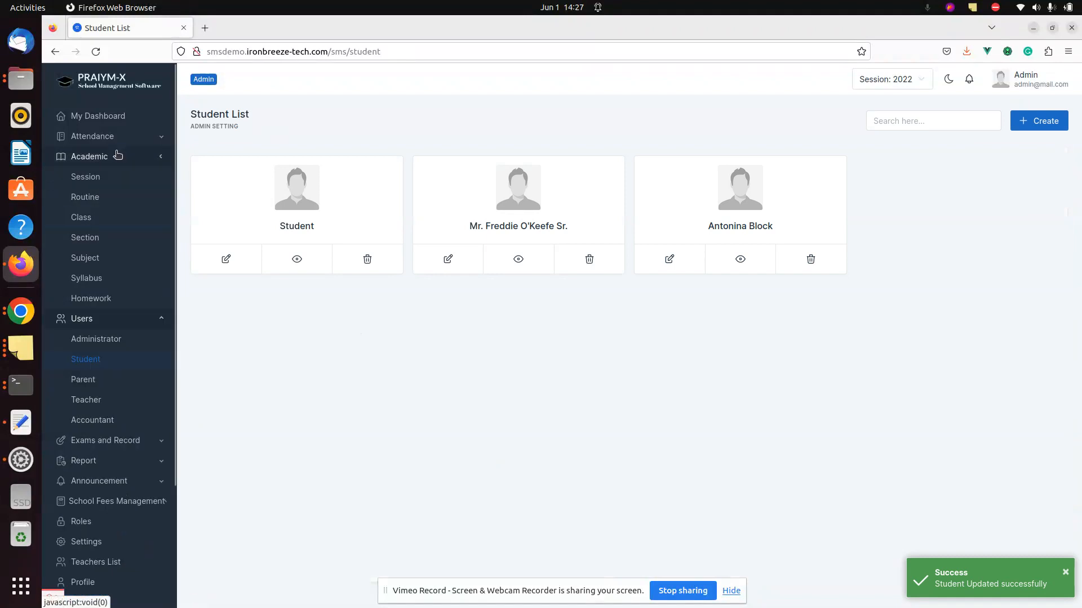
- Open class SS 1 for editing and set the offered-subjects section to All Sections
click(102, 213)
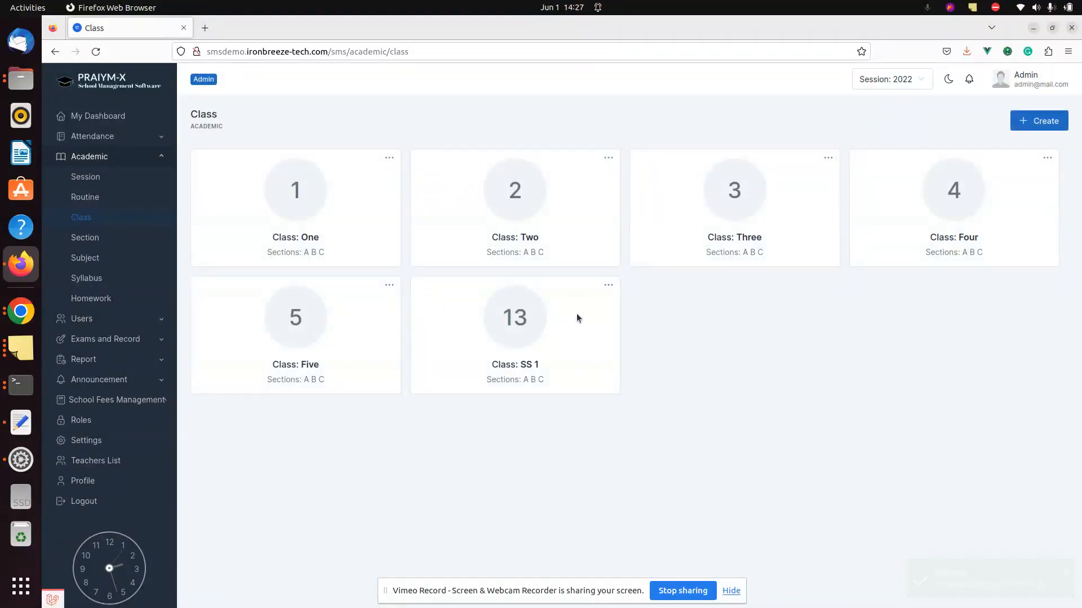
click(609, 286)
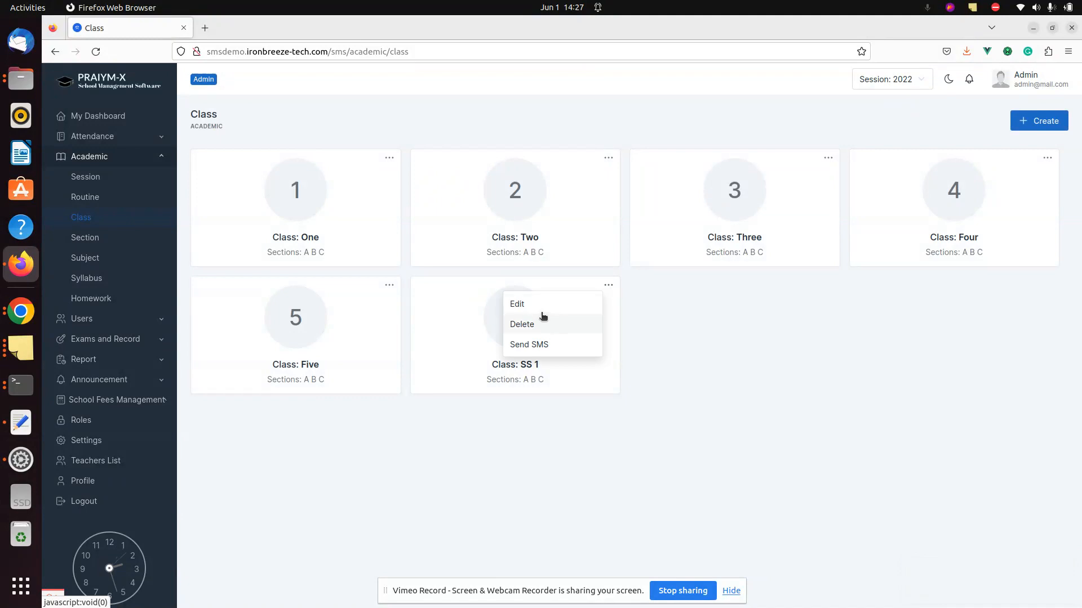
click(523, 312)
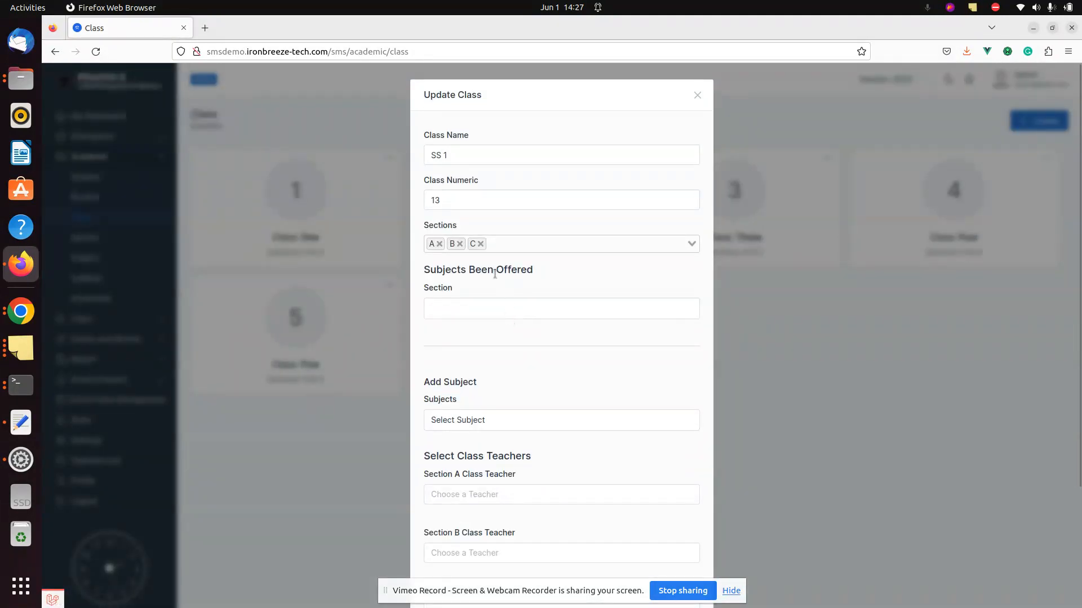
click(472, 308)
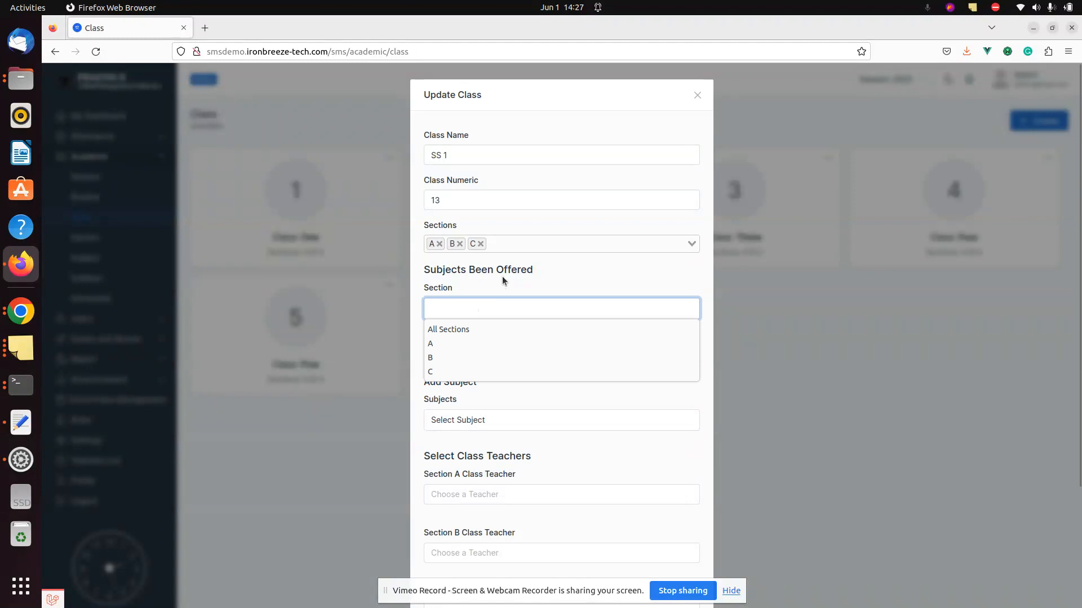
click(548, 277)
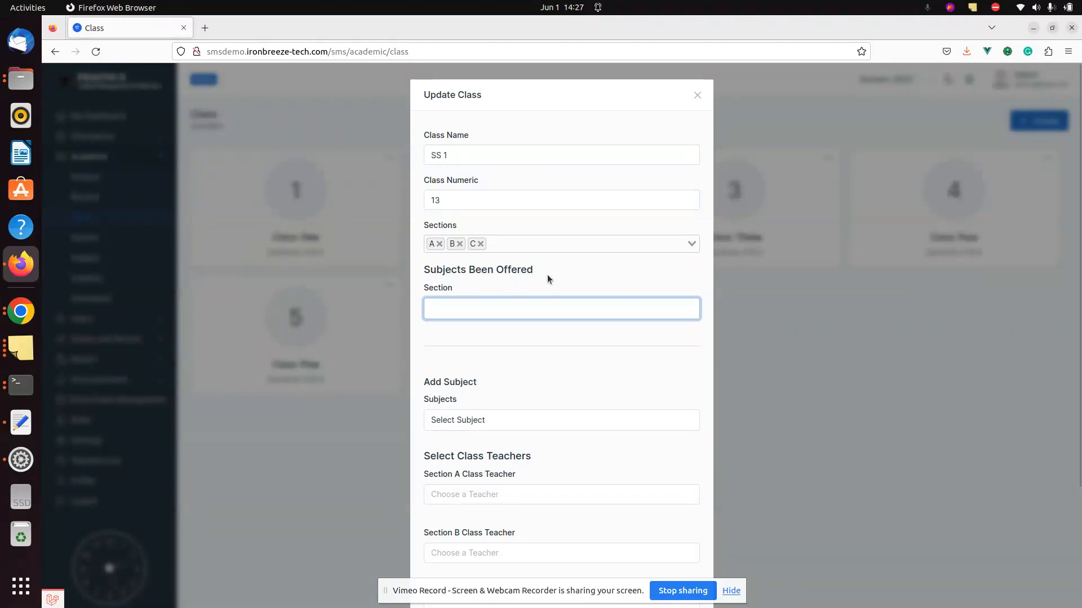
click(473, 311)
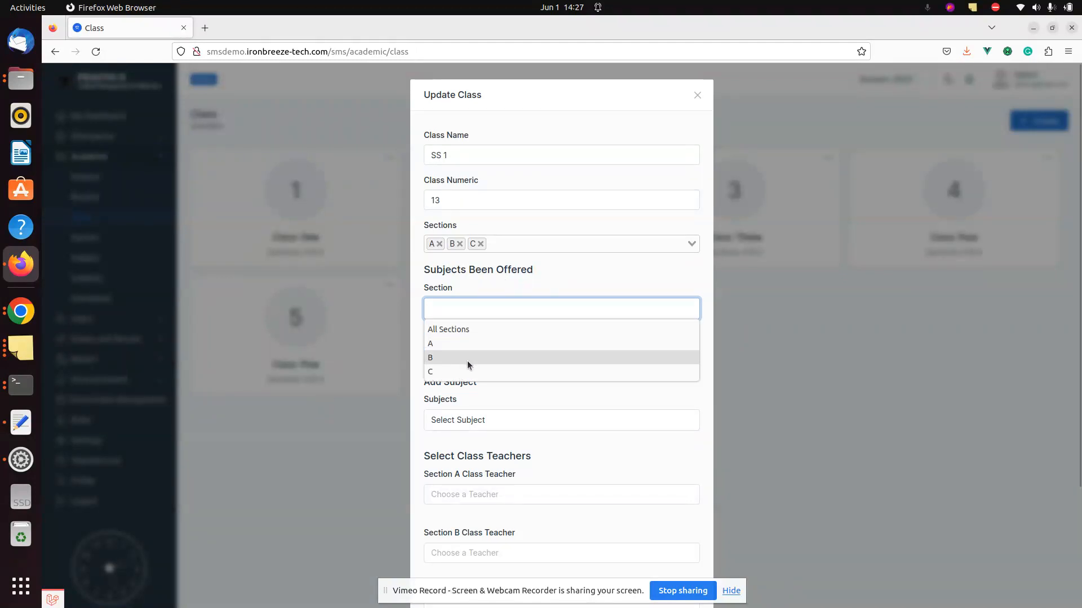
click(487, 278)
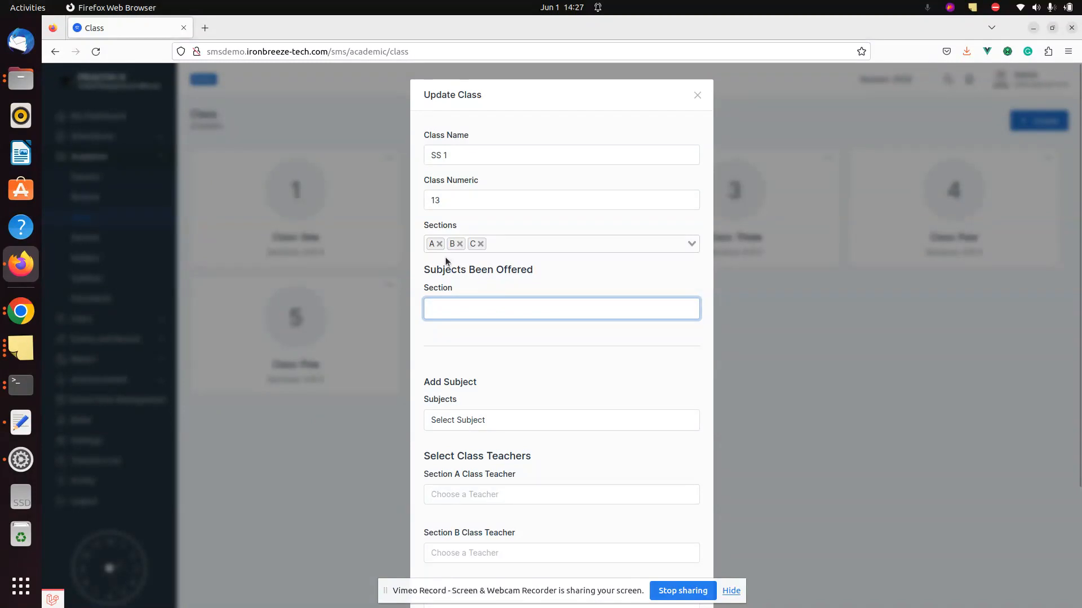
click(527, 315)
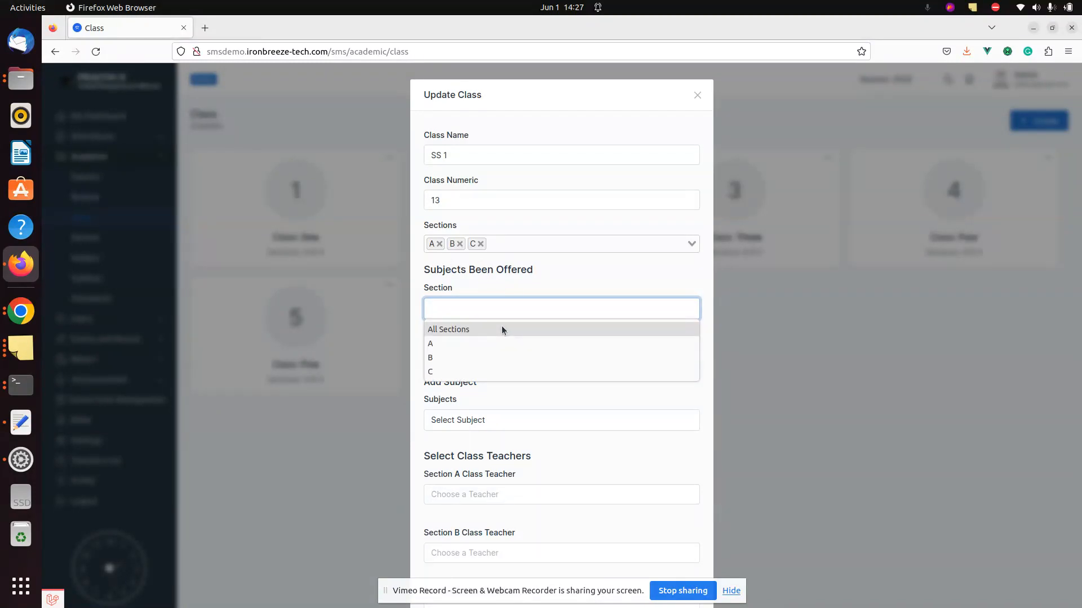
click(488, 300)
click(471, 313)
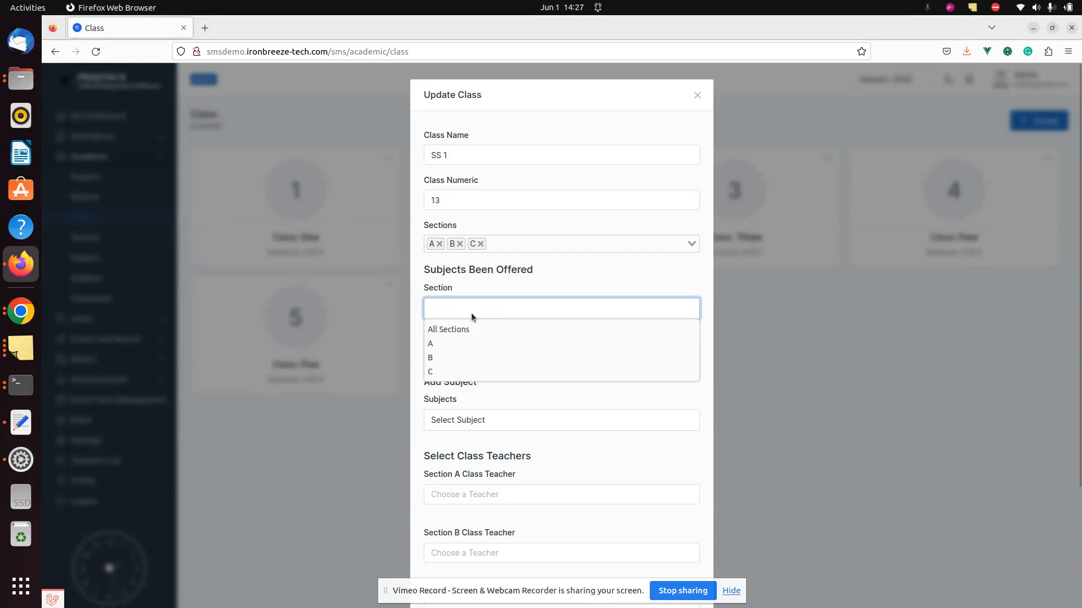
click(461, 329)
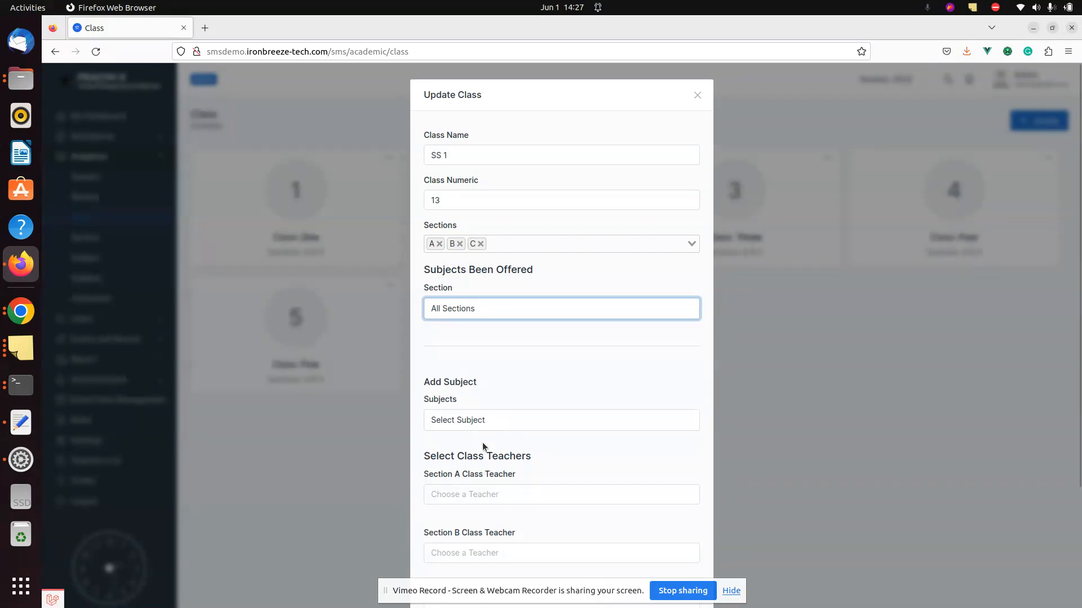
- Add Math to SS 1's subjects for all sections and save the class
click(445, 420)
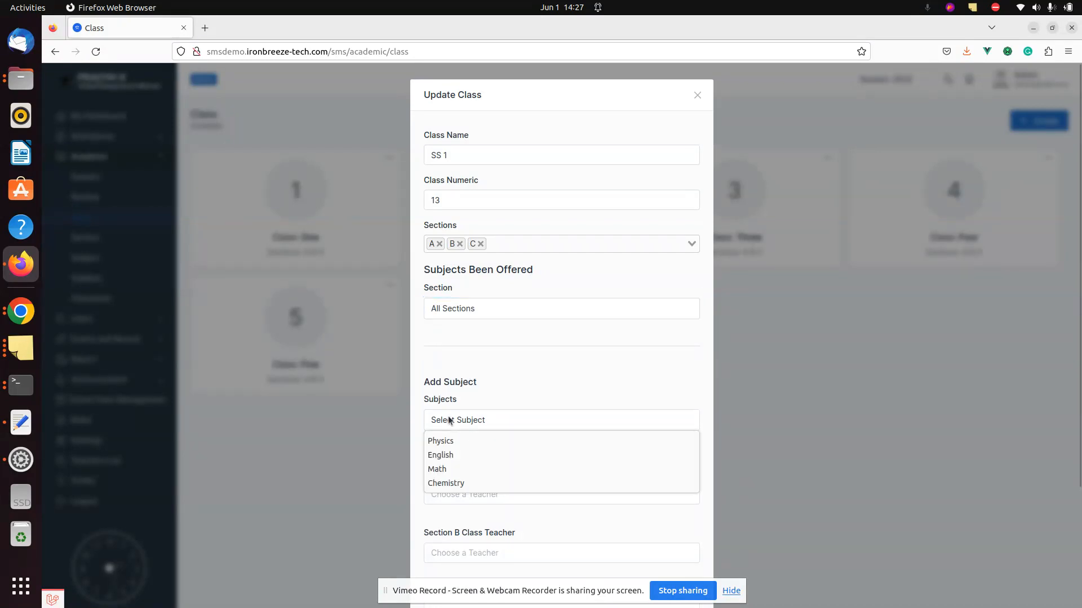
click(445, 475)
click(456, 451)
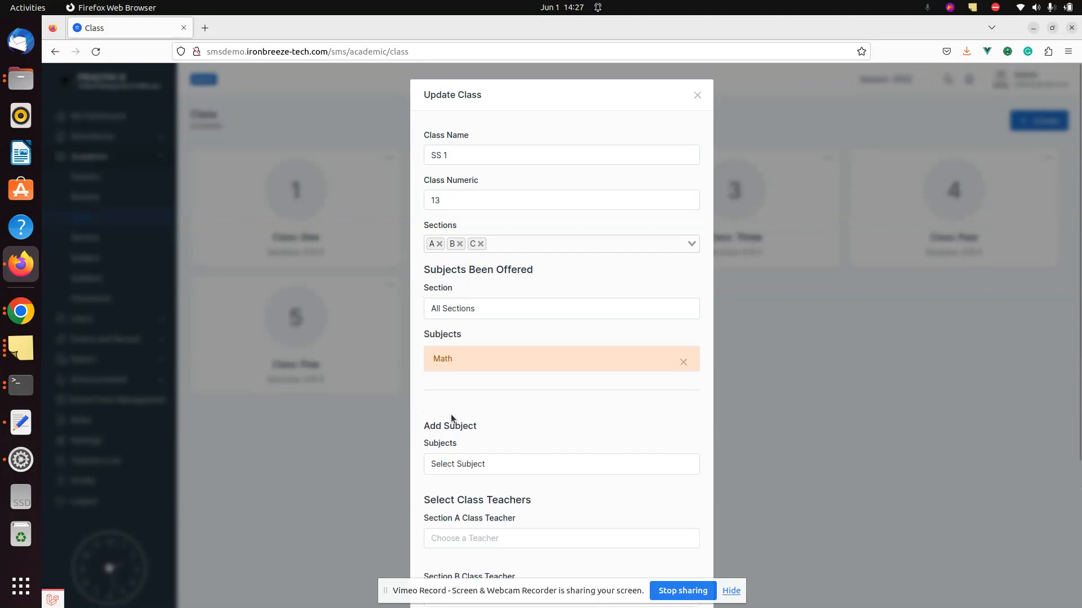
scroll(454, 401, down, 5)
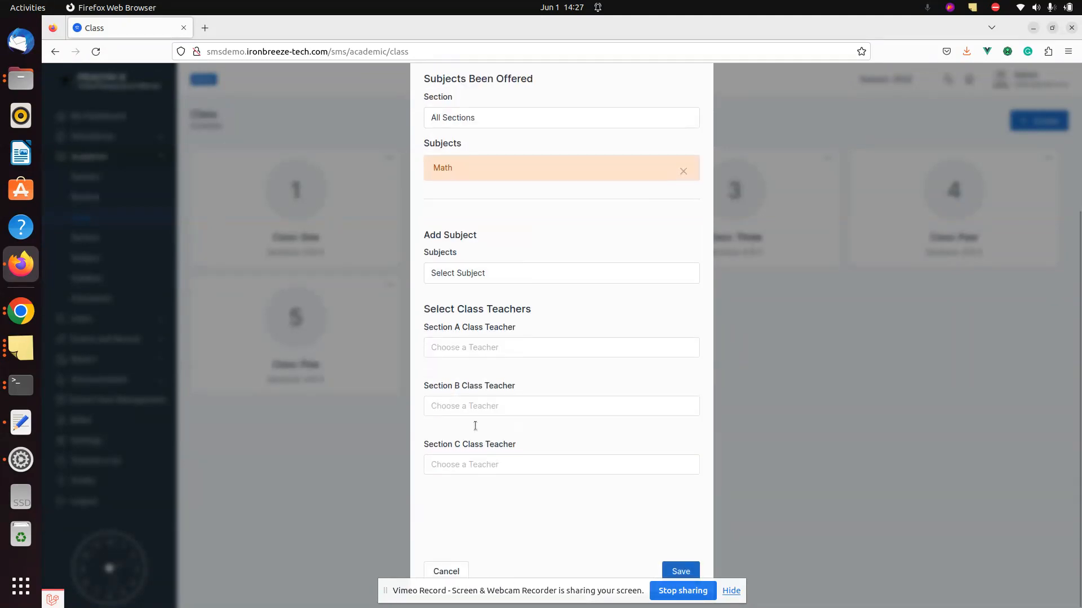
click(675, 566)
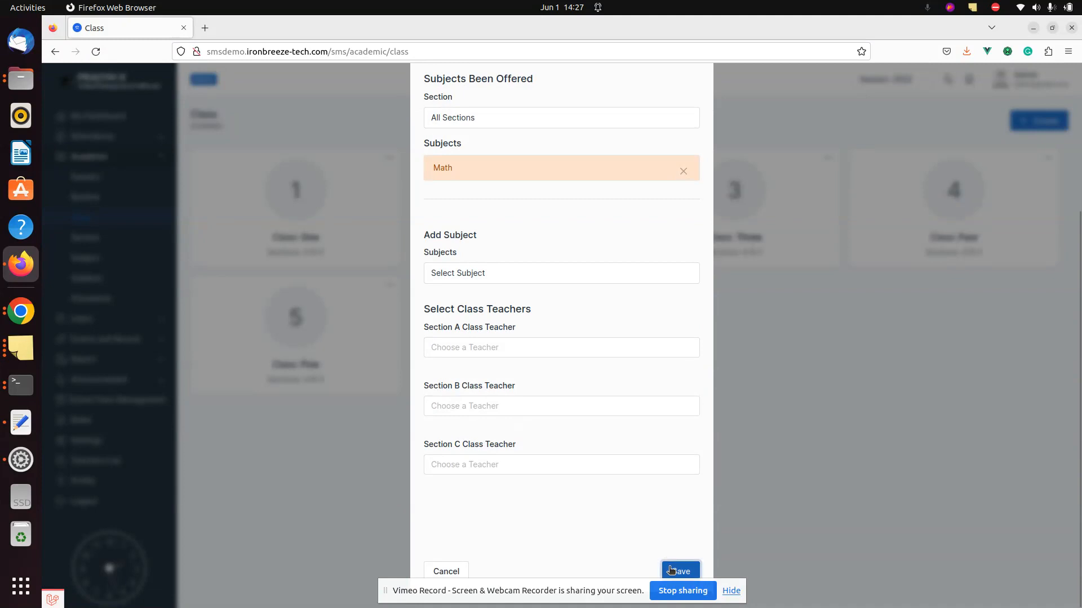
click(732, 591)
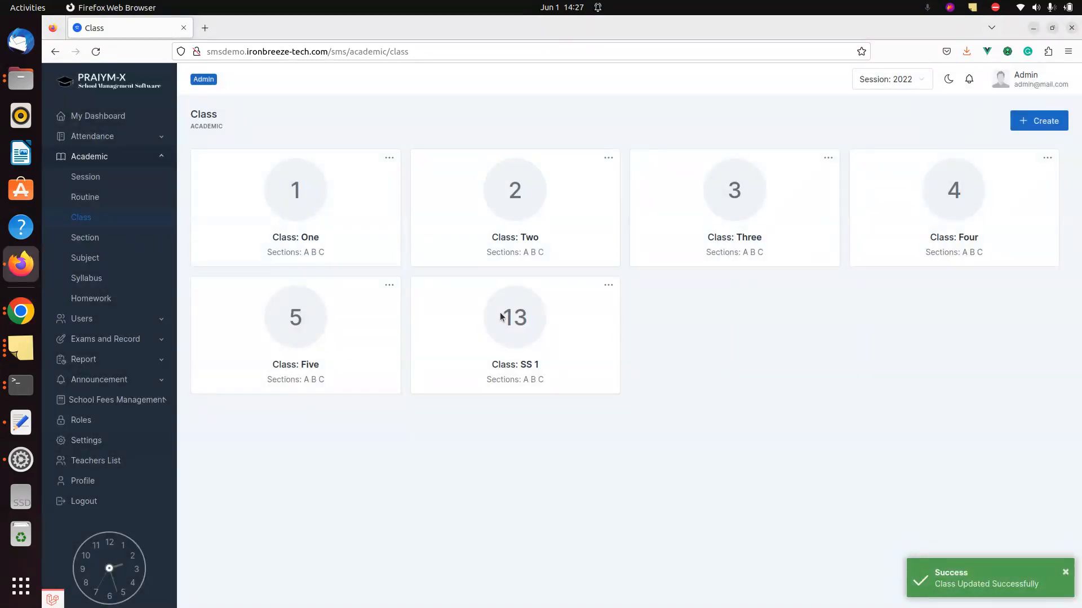
- Reopen SS 1 and review the subjects offered to sections A, B and C, returning to All Sections
click(608, 286)
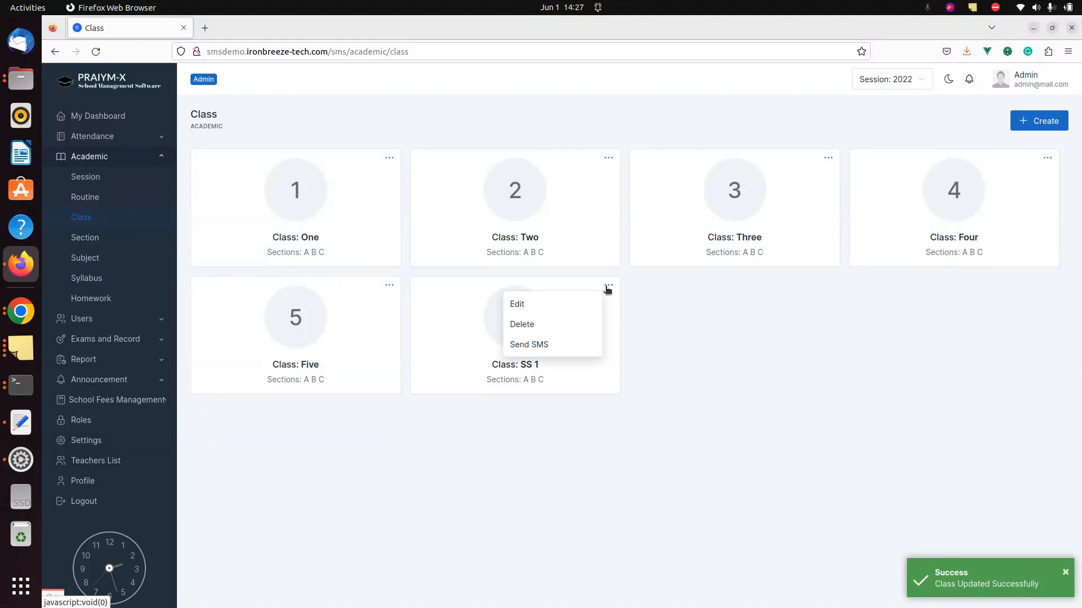
click(560, 306)
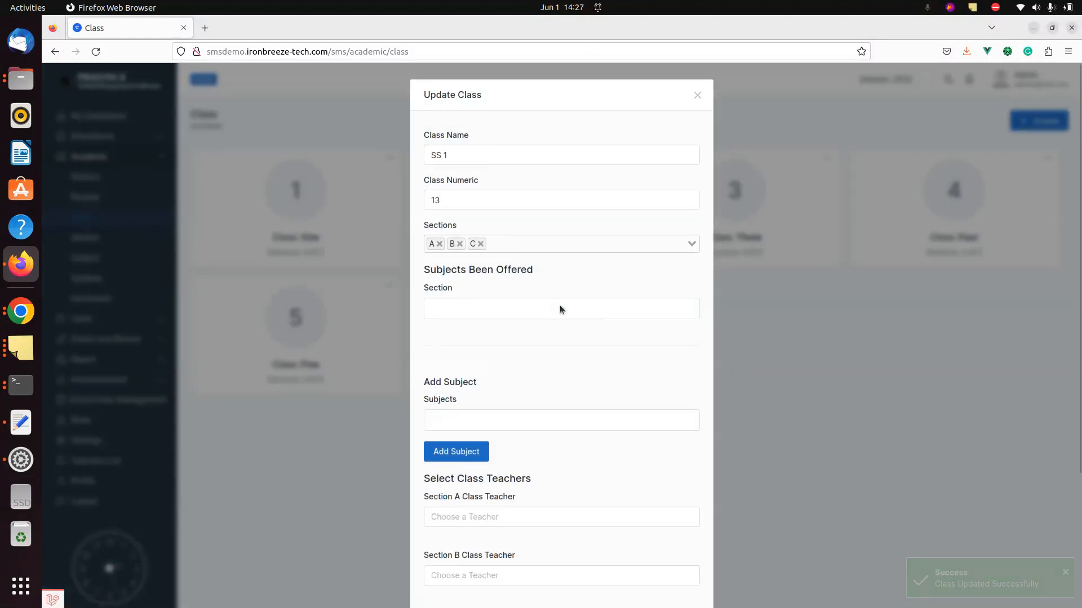
click(560, 307)
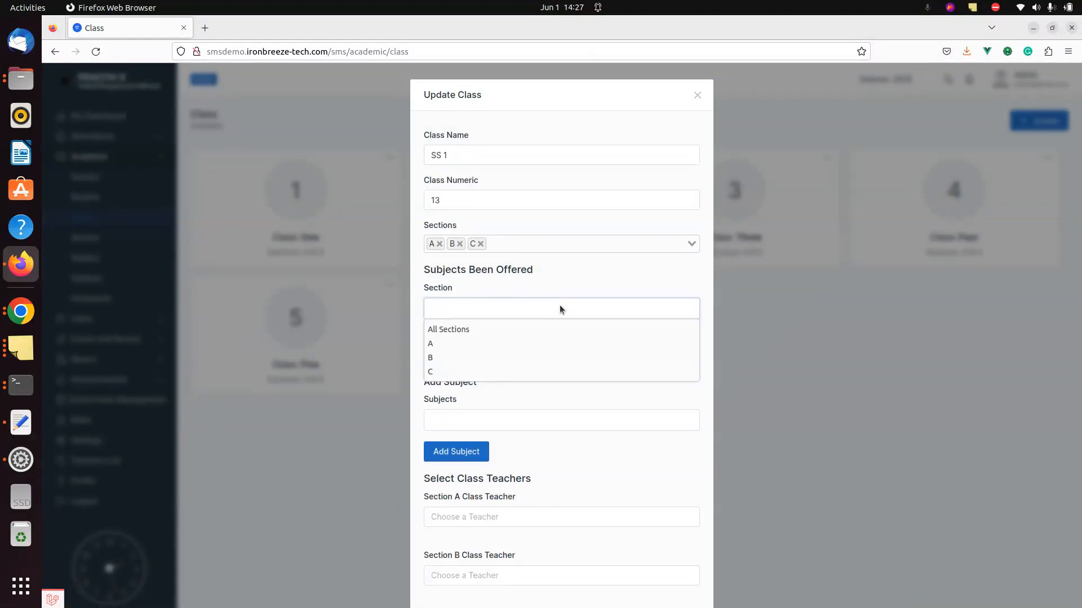
click(515, 335)
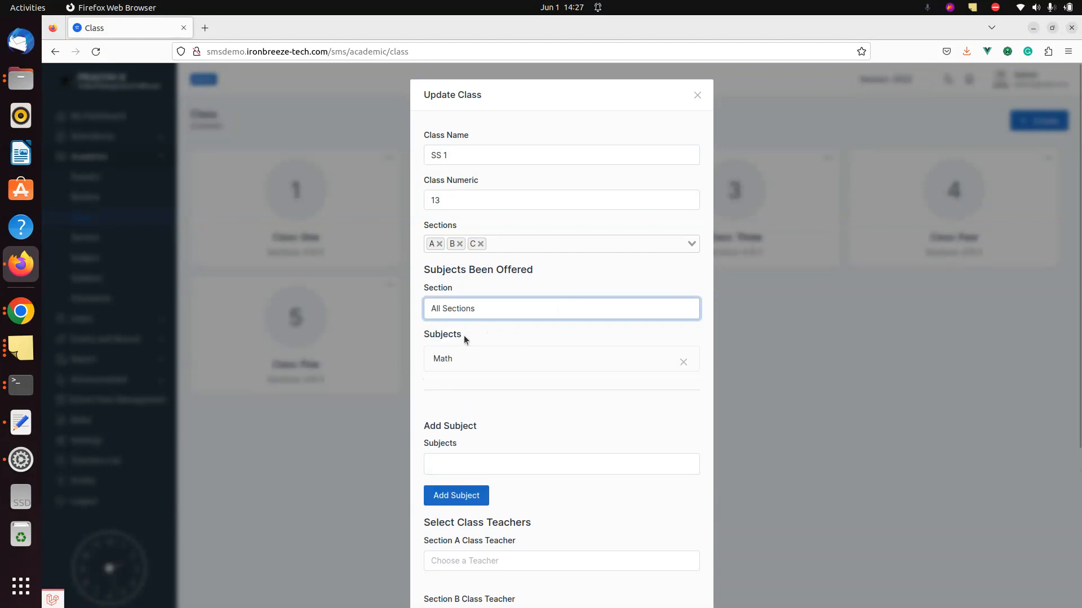
click(488, 307)
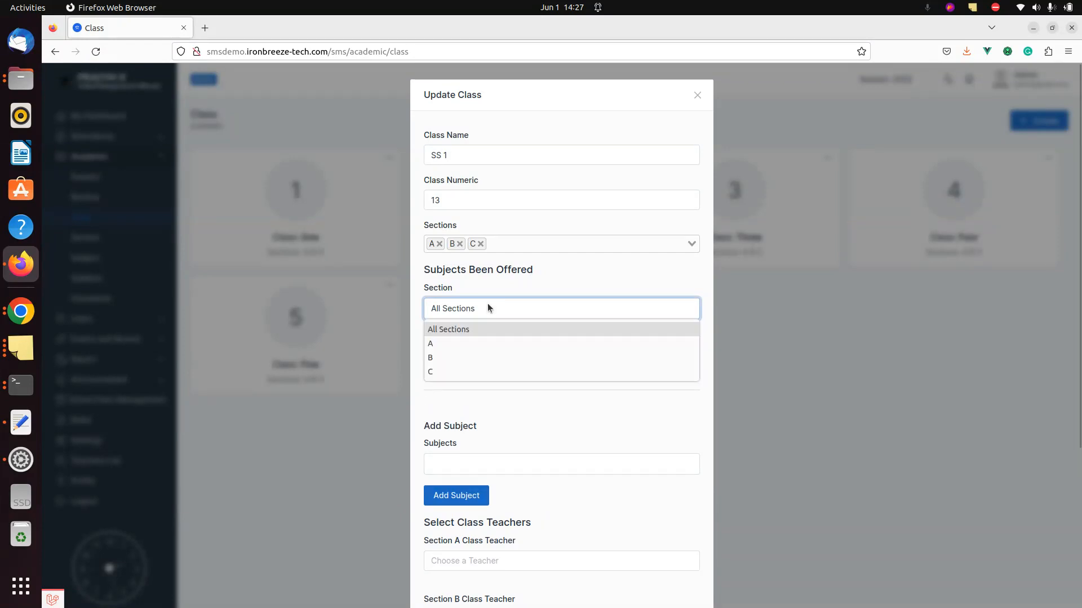
click(457, 344)
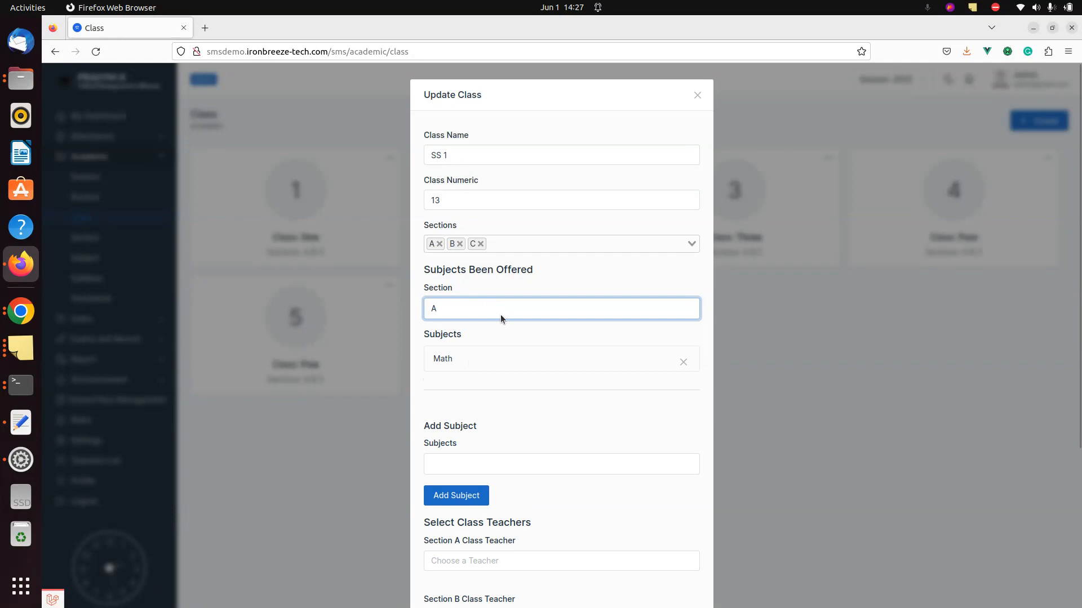
click(495, 308)
key(Down)
key(Return)
click(495, 308)
key(Down)
key(Return)
click(495, 303)
click(478, 330)
- Add English to SS 1's all-sections subject list and save the class
click(457, 463)
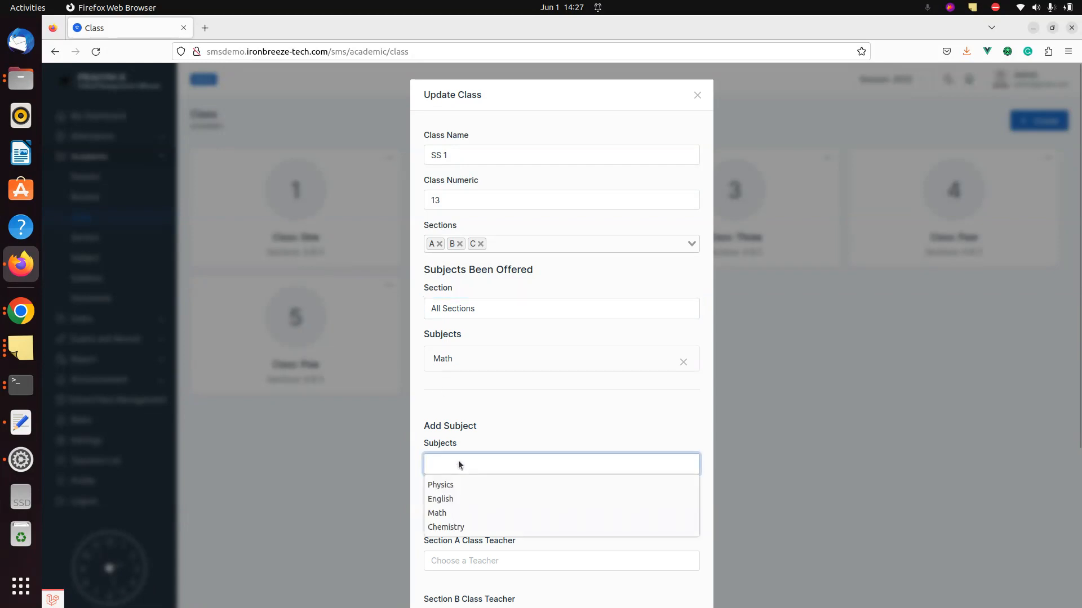
click(453, 499)
click(455, 497)
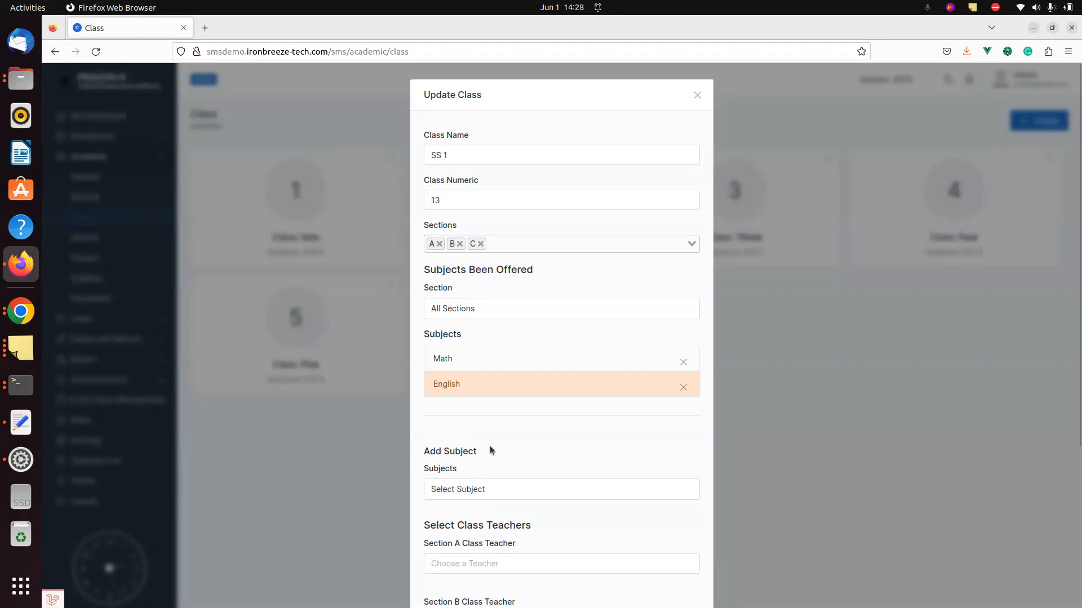
scroll(490, 448, down, 4)
click(692, 571)
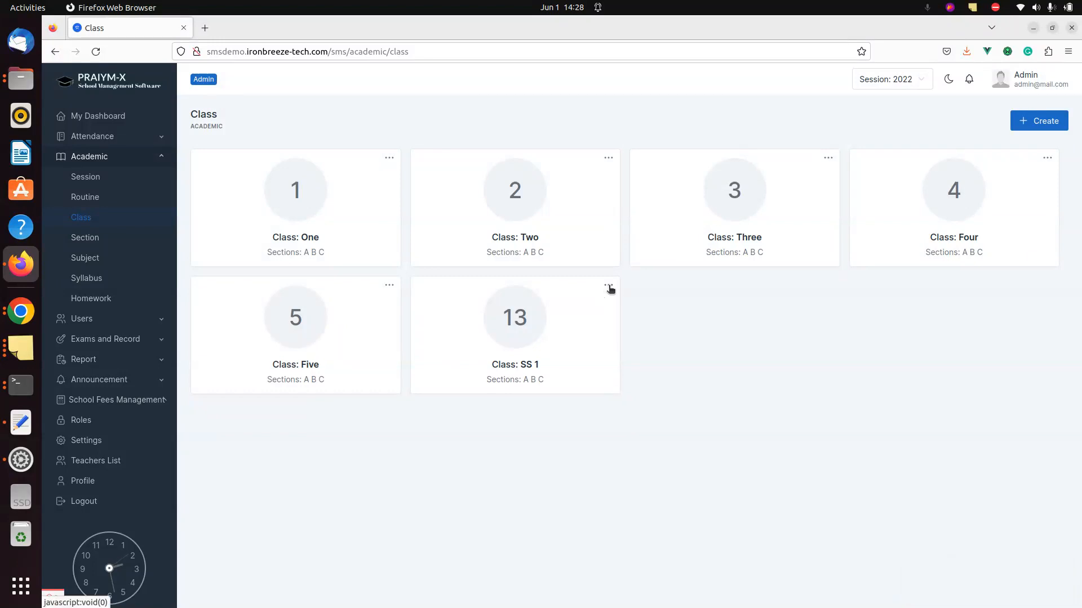
click(90, 260)
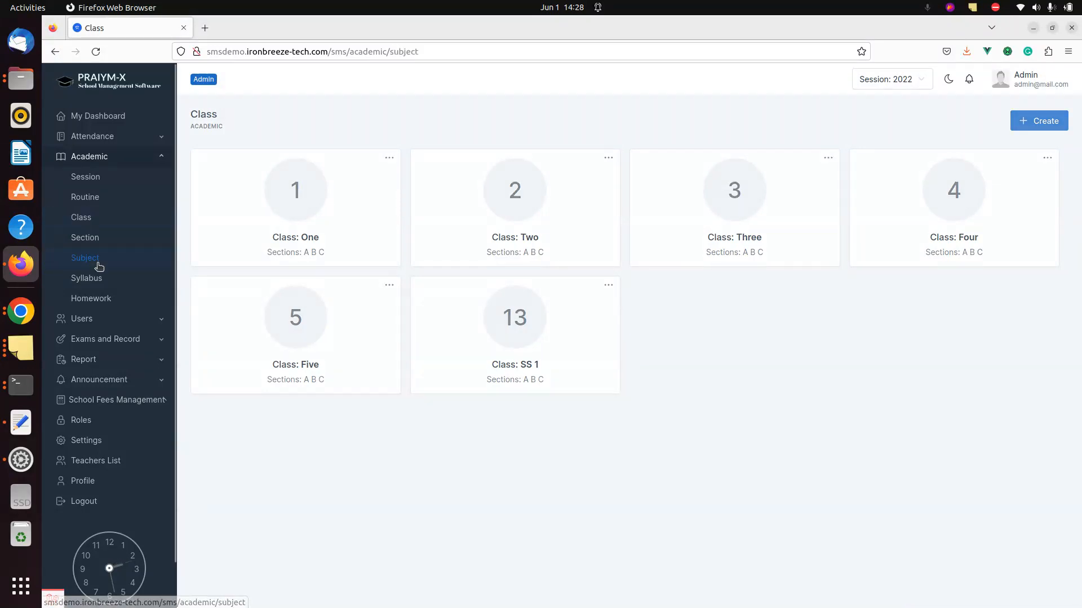
- Start a new subject named Geography using the Default exam result rule set
click(1043, 125)
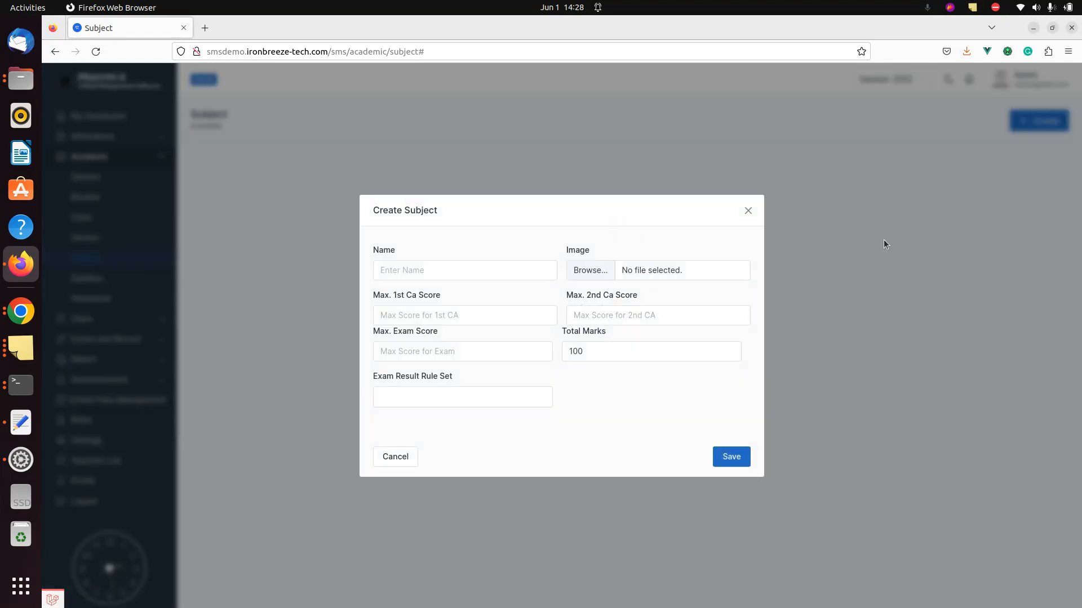
click(525, 274)
text(g)
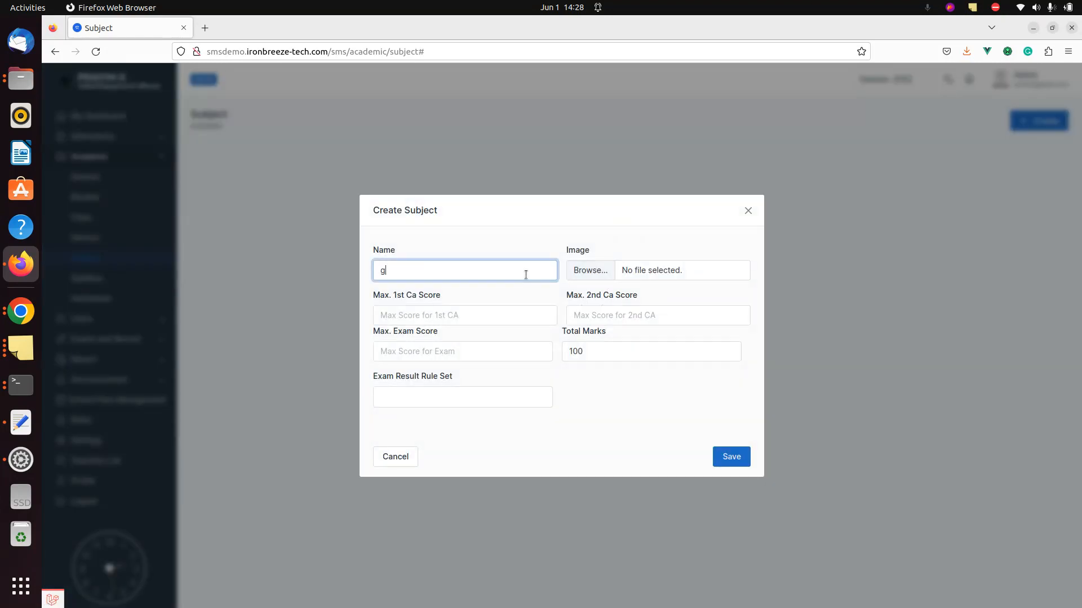
key(BackSpace)
key(BackSpace)
text(Geographu)
click(457, 390)
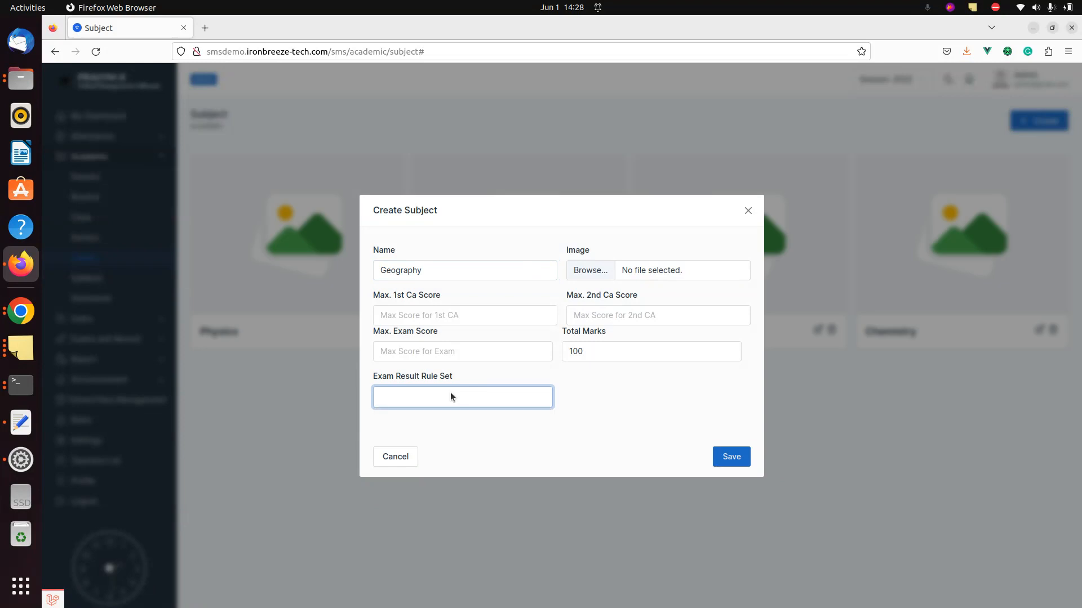
click(451, 392)
click(432, 417)
- Set maximum CA scores to 15 and 15 and the exam maximum to 70, then save
click(424, 315)
text(15)
key(Tab)
text(1)
key(BackSpace)
text(15)
key(Tab)
text(70)
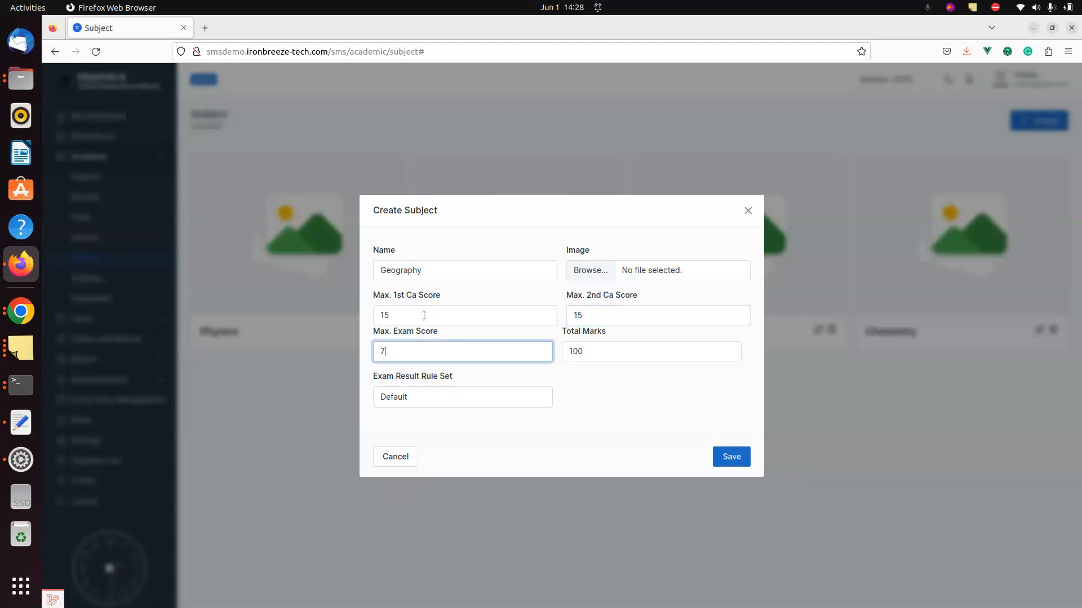
click(730, 465)
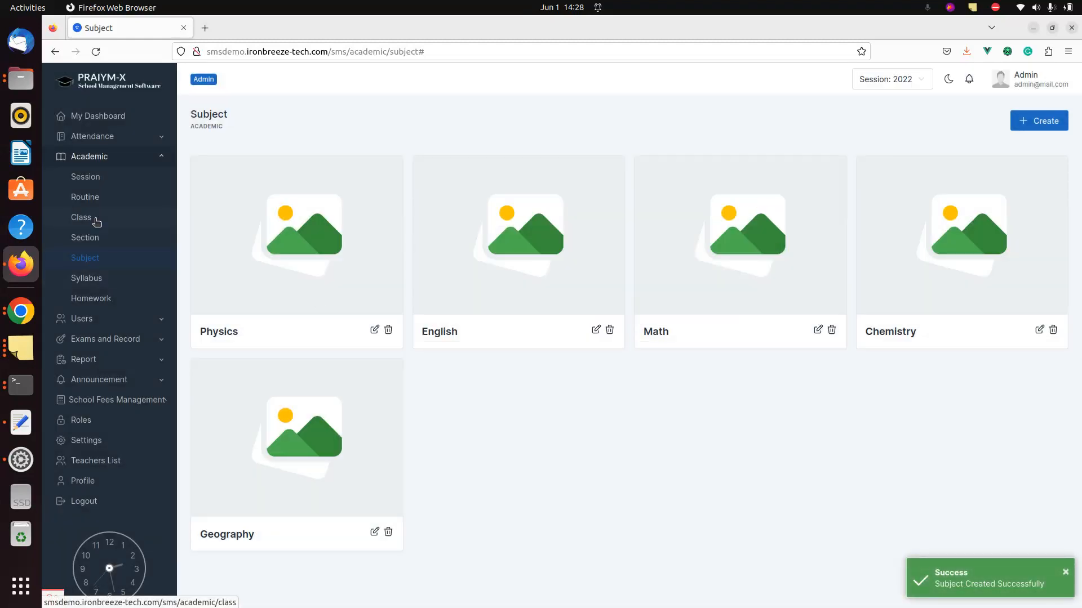
- Open class SS 1 for editing and show the subjects offered to section A
click(104, 218)
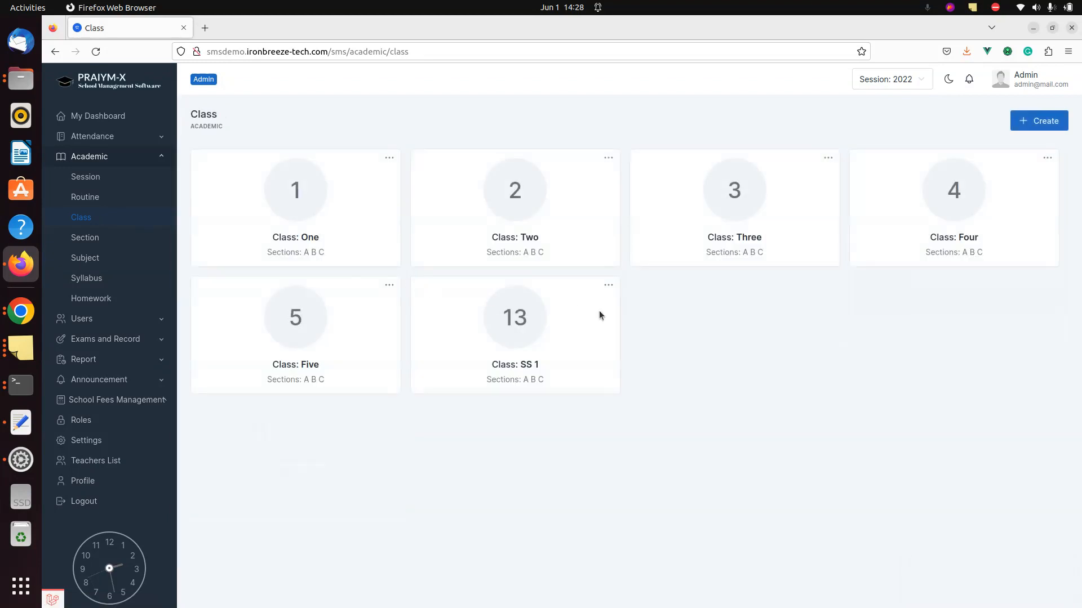
click(608, 285)
click(552, 305)
click(502, 312)
click(481, 329)
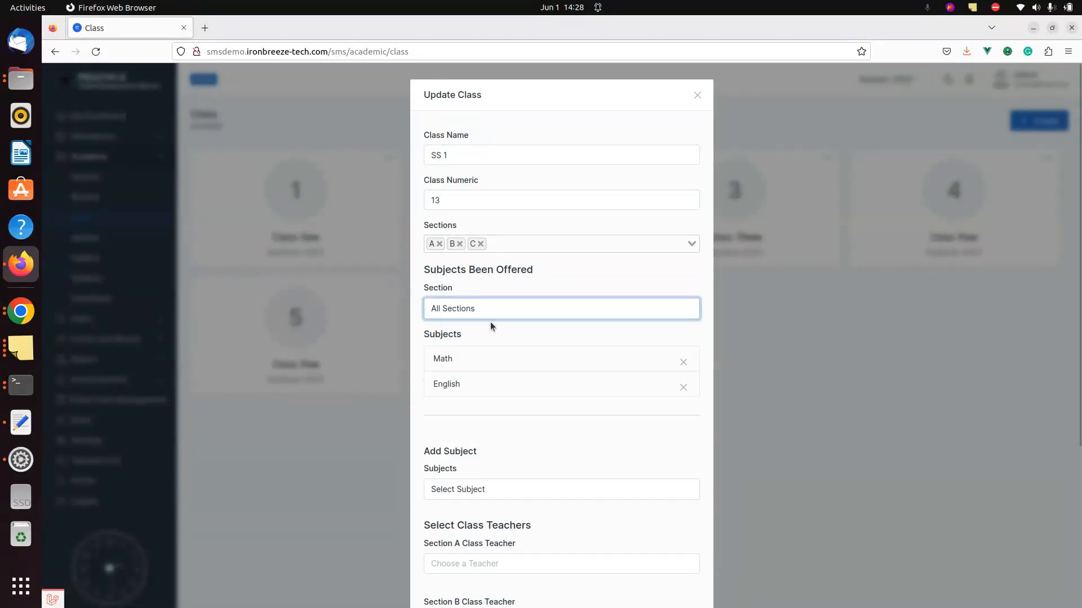
click(509, 310)
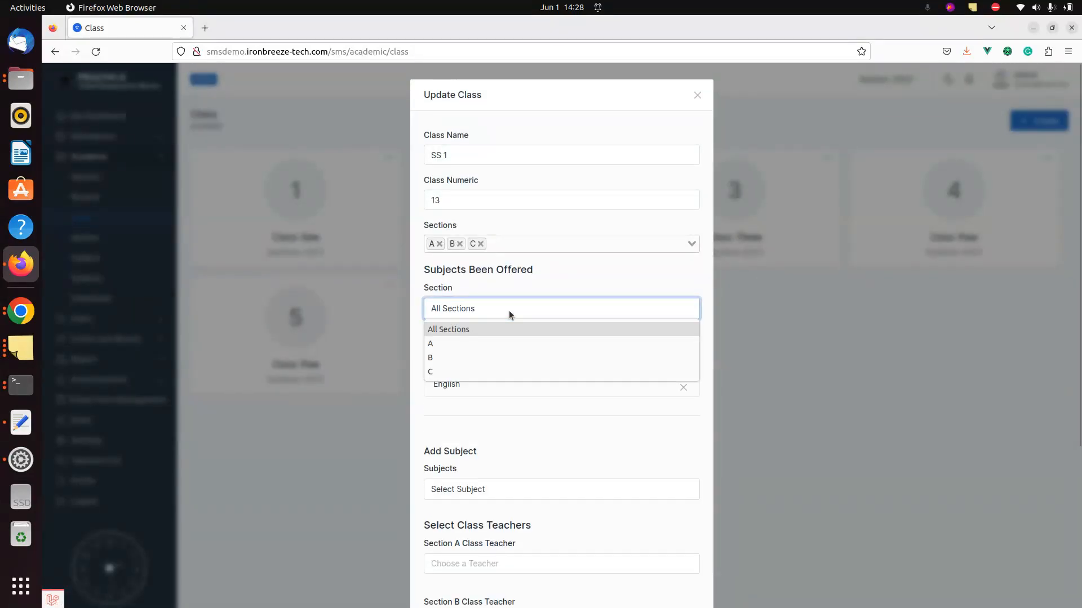
click(470, 344)
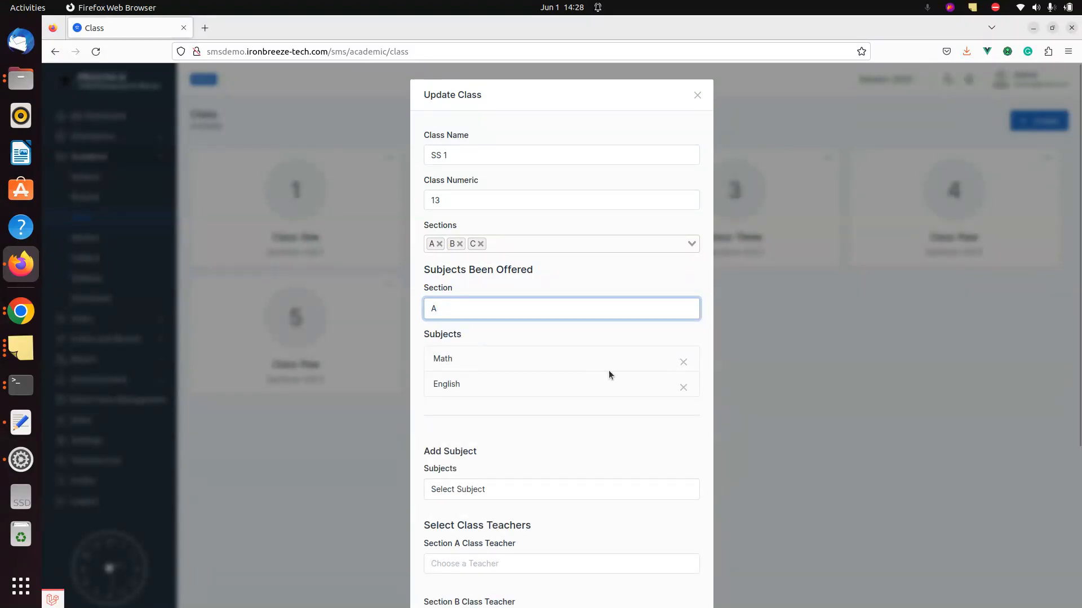
click(675, 436)
scroll(675, 436, down, 1)
scroll(674, 431, down, 5)
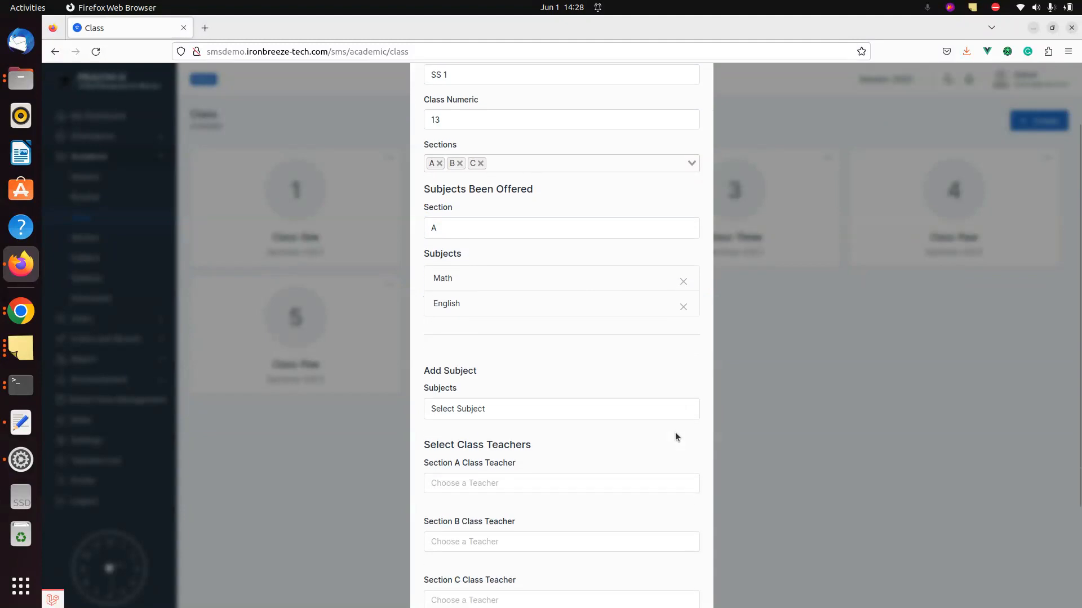
- Add Chemistry to section A's subjects, save SS 1, and reopen the class editor
click(498, 271)
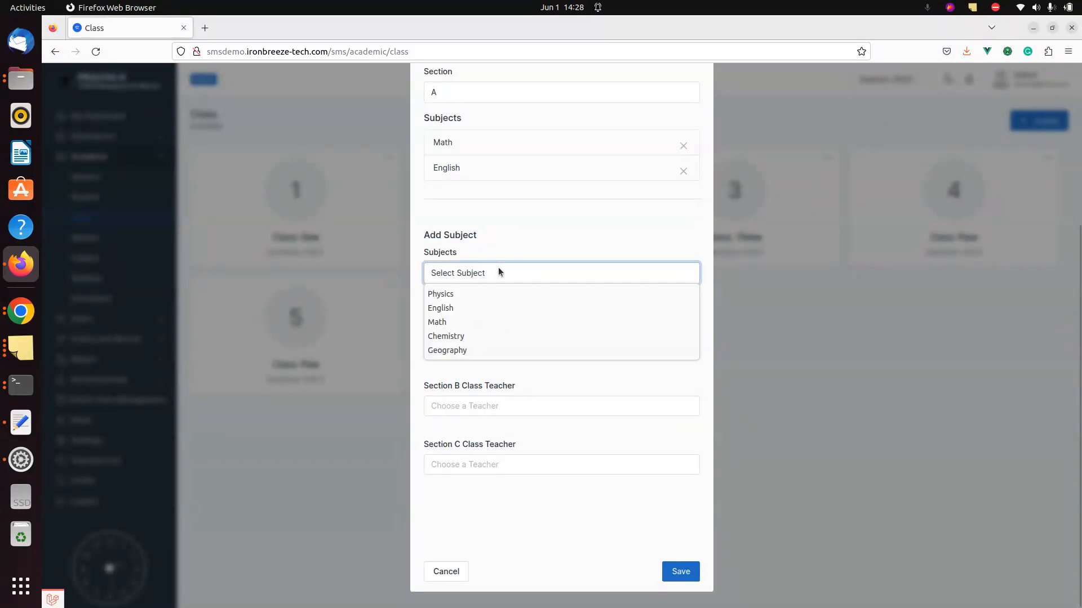
click(475, 339)
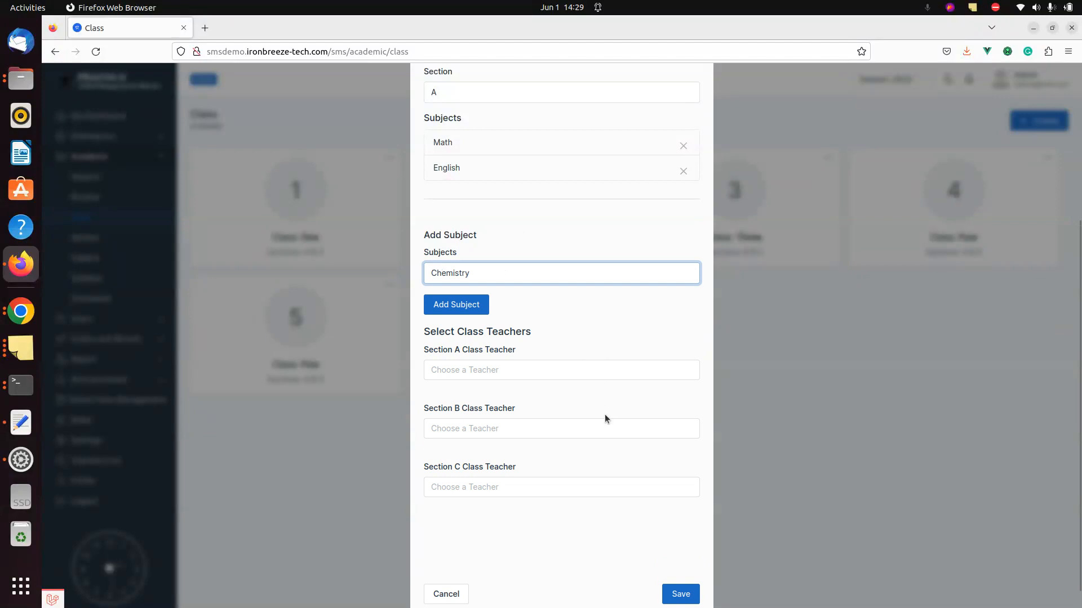
click(446, 307)
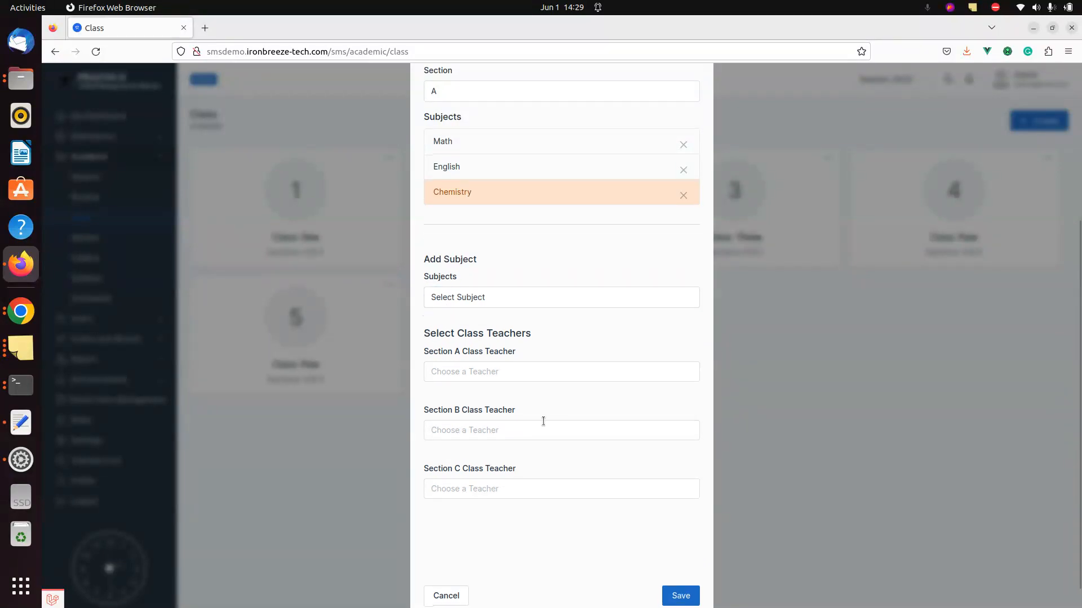
click(670, 574)
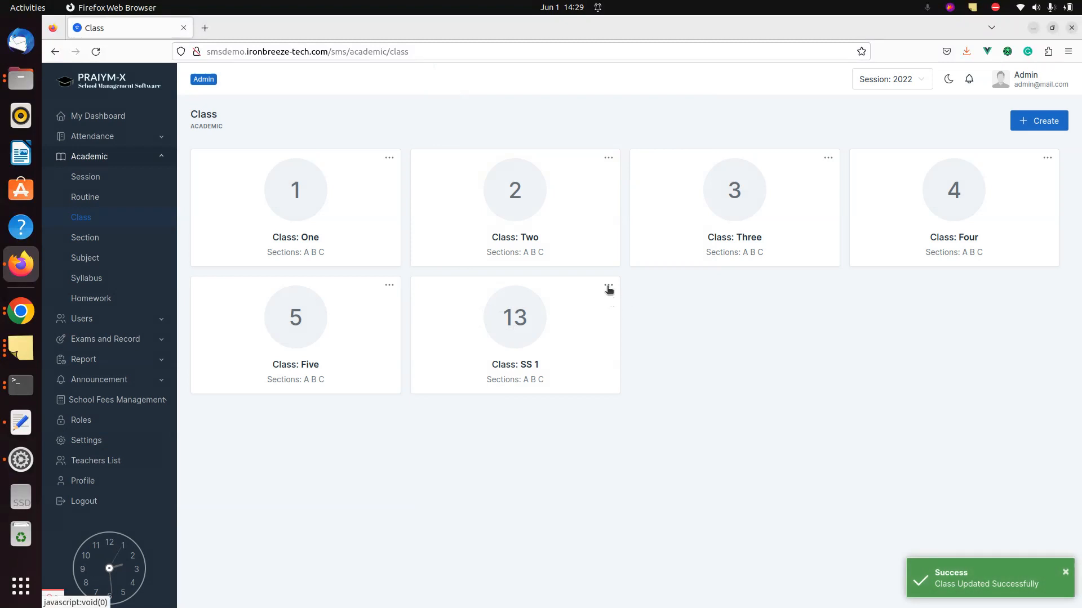
click(607, 285)
click(558, 302)
- Cycle through SS 1's sections A, B and C to compare their offered subjects, ending on section A
click(512, 313)
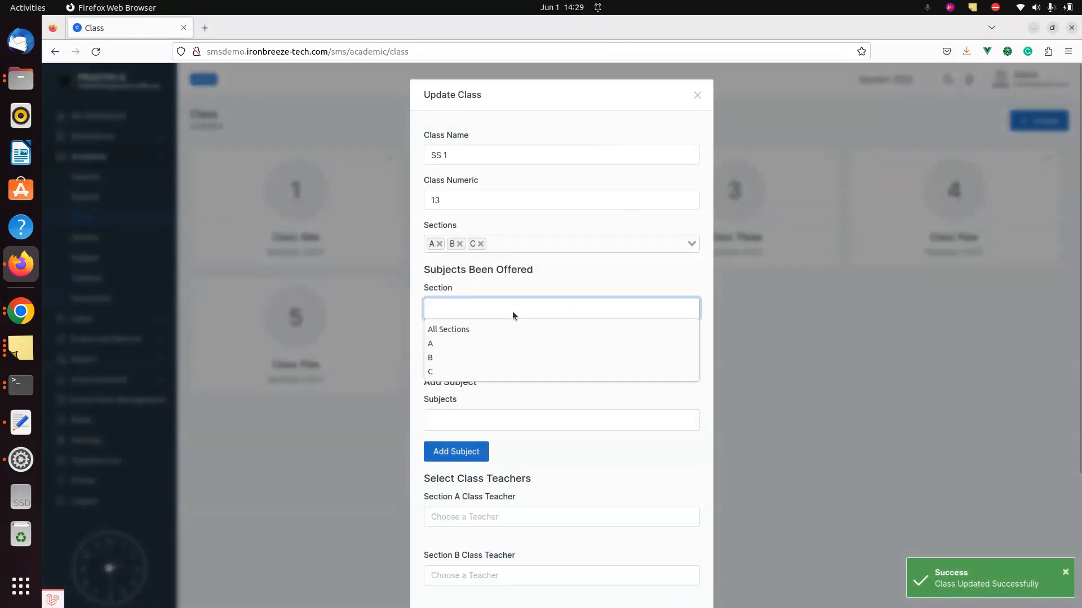
key(Down)
key(Return)
click(509, 310)
key(Down)
key(Return)
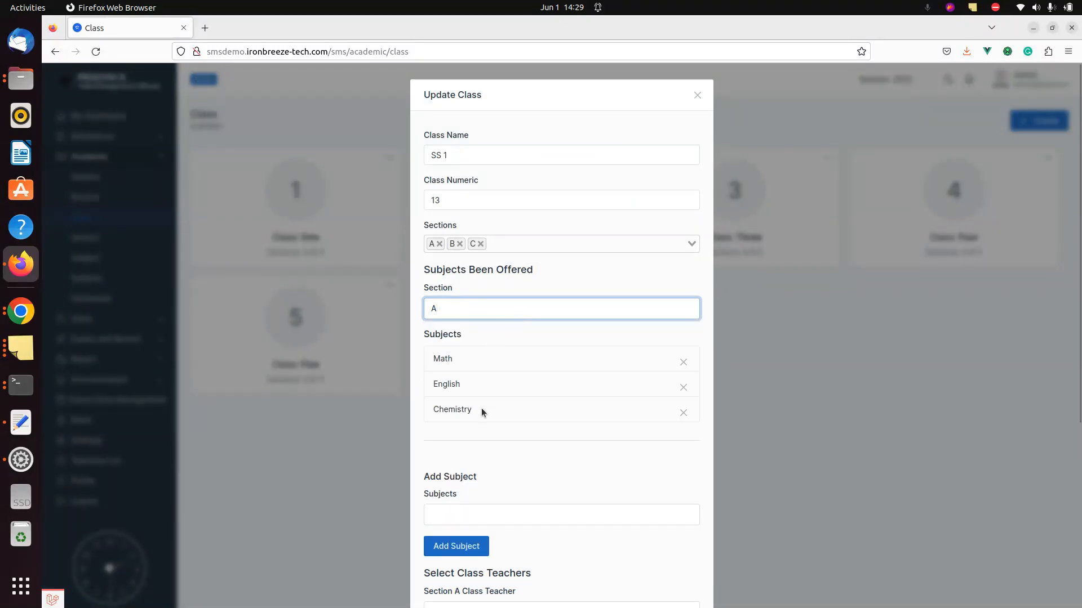
click(482, 308)
key(Down)
key(Return)
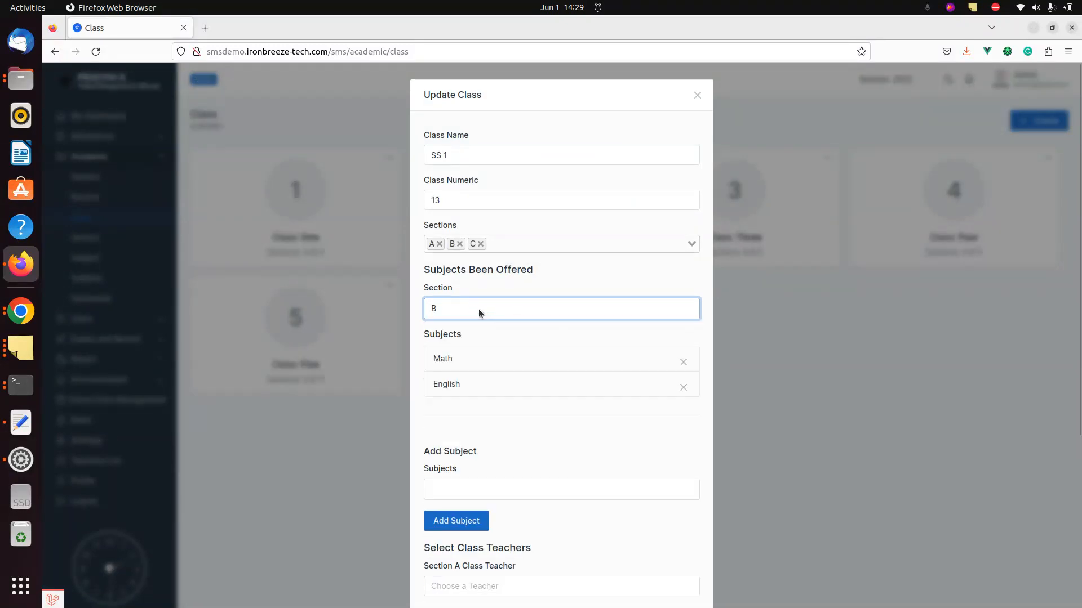
click(478, 303)
key(Down)
key(Return)
click(499, 315)
key(Escape)
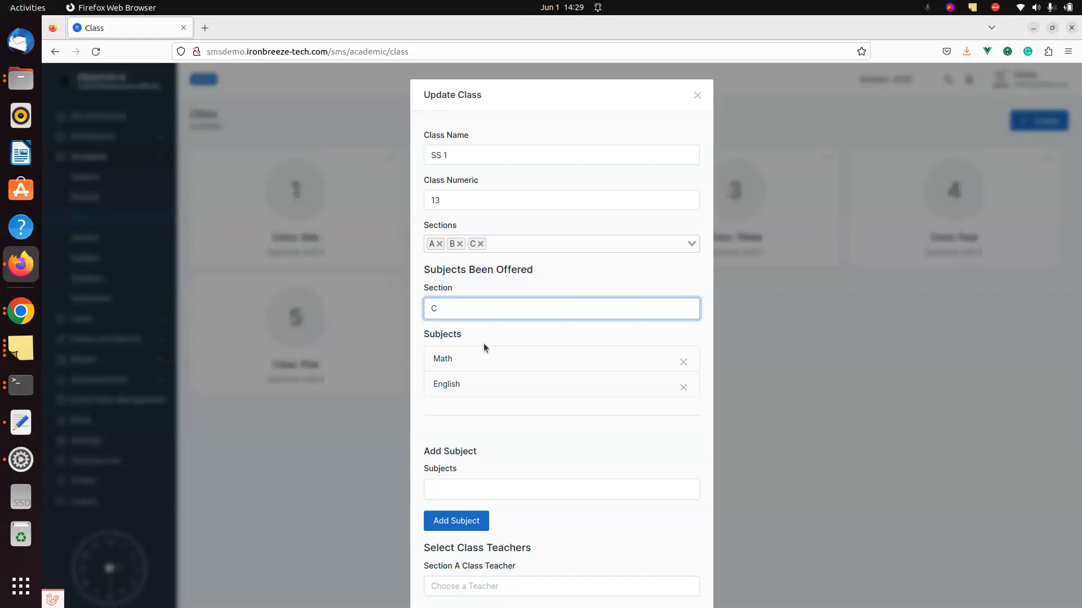
key(Up)
key(Up)
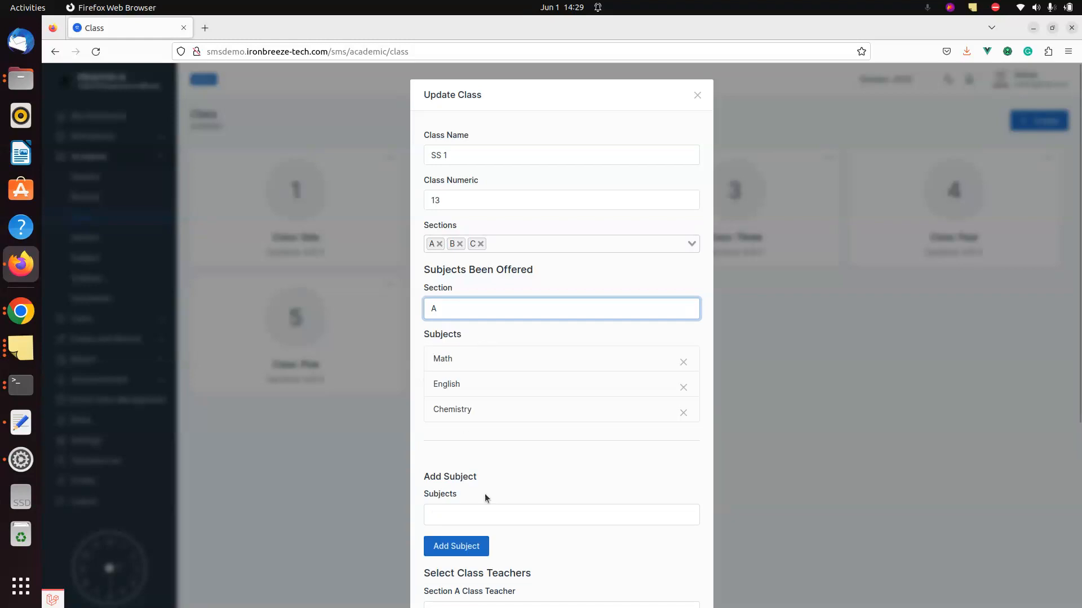
- Add Geography to section A's subjects and save class SS 1
click(493, 515)
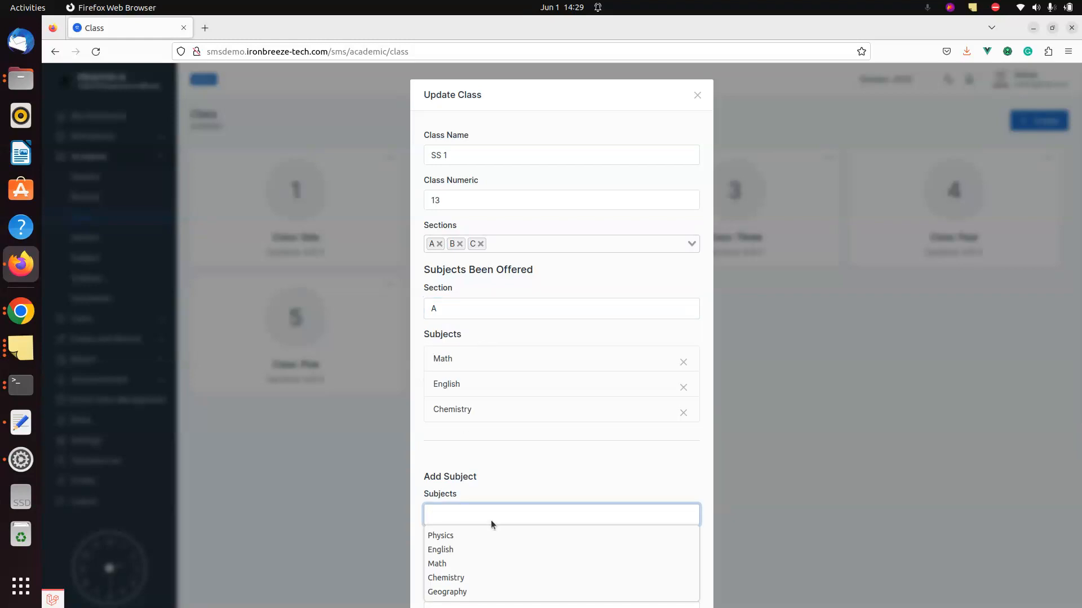
click(466, 590)
click(554, 461)
scroll(553, 461, down, 2)
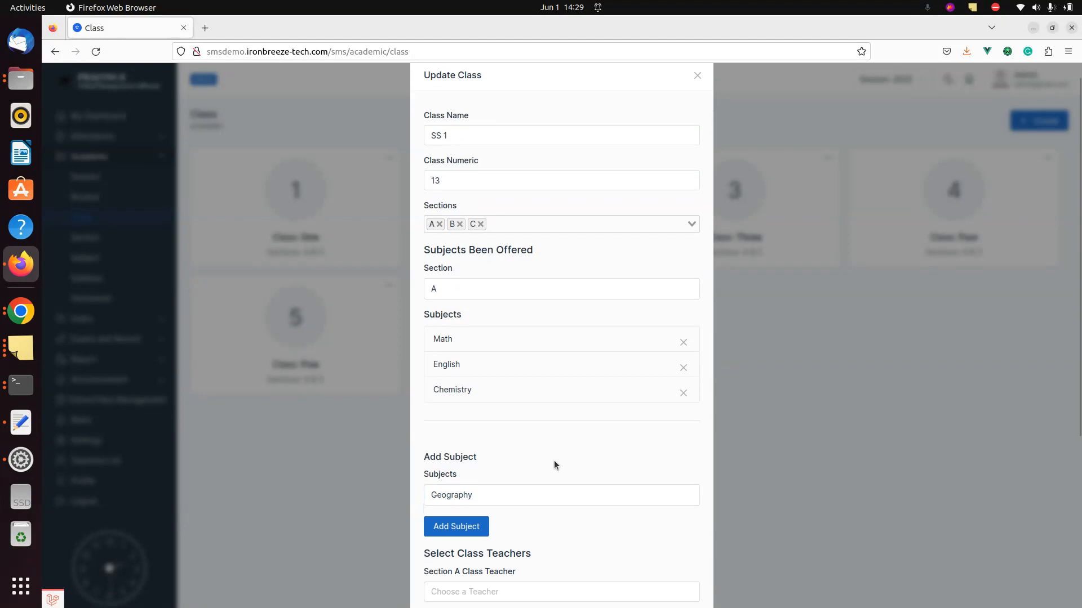
click(457, 488)
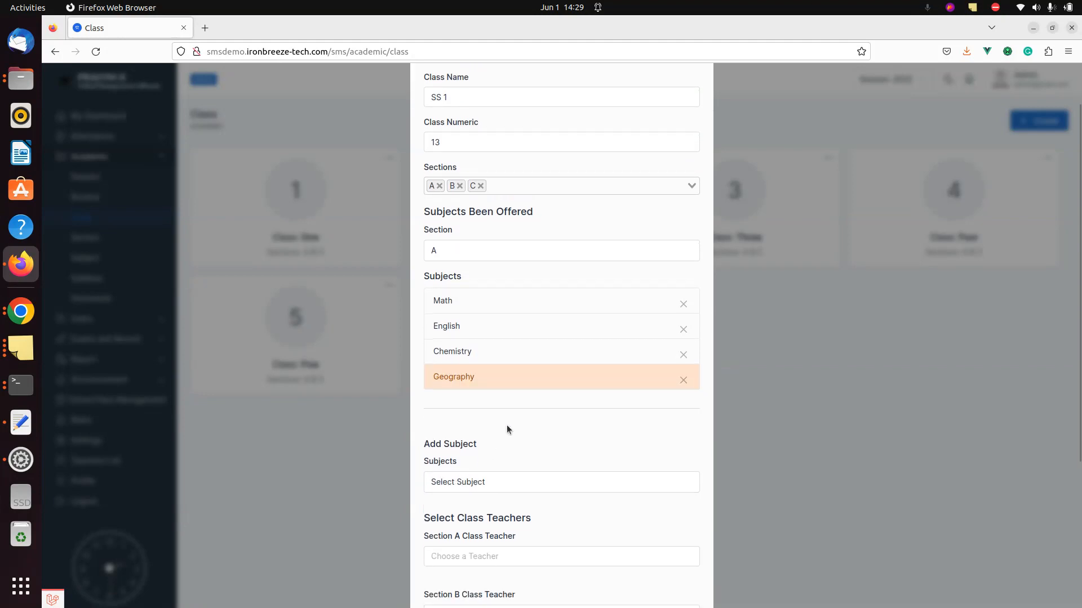
scroll(506, 425, down, 4)
click(685, 573)
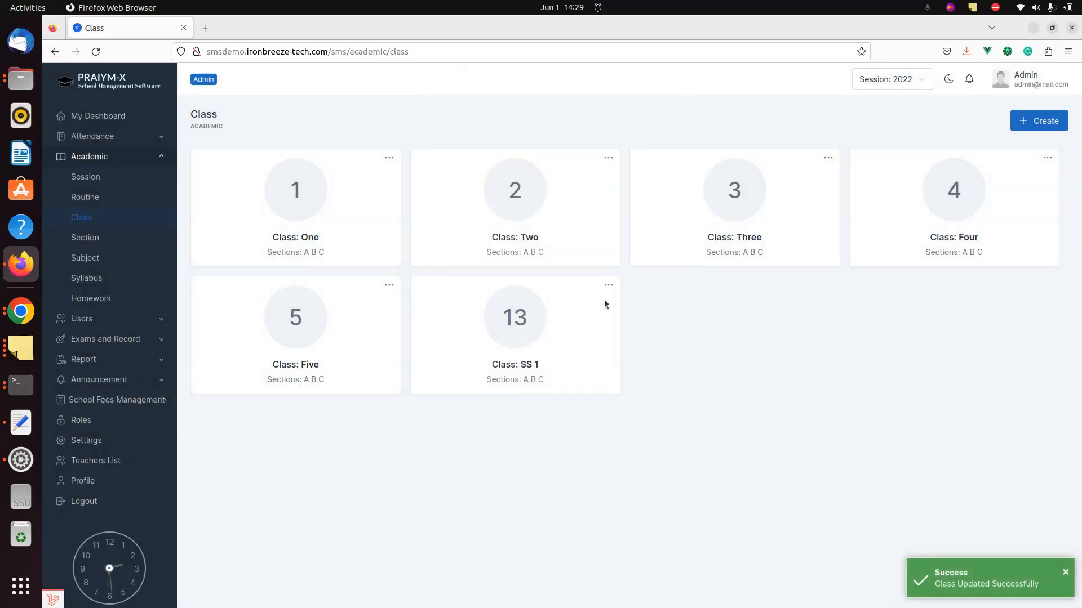
- Reopen SS 1, confirm section B offers only Math and English, and close the editor
click(608, 285)
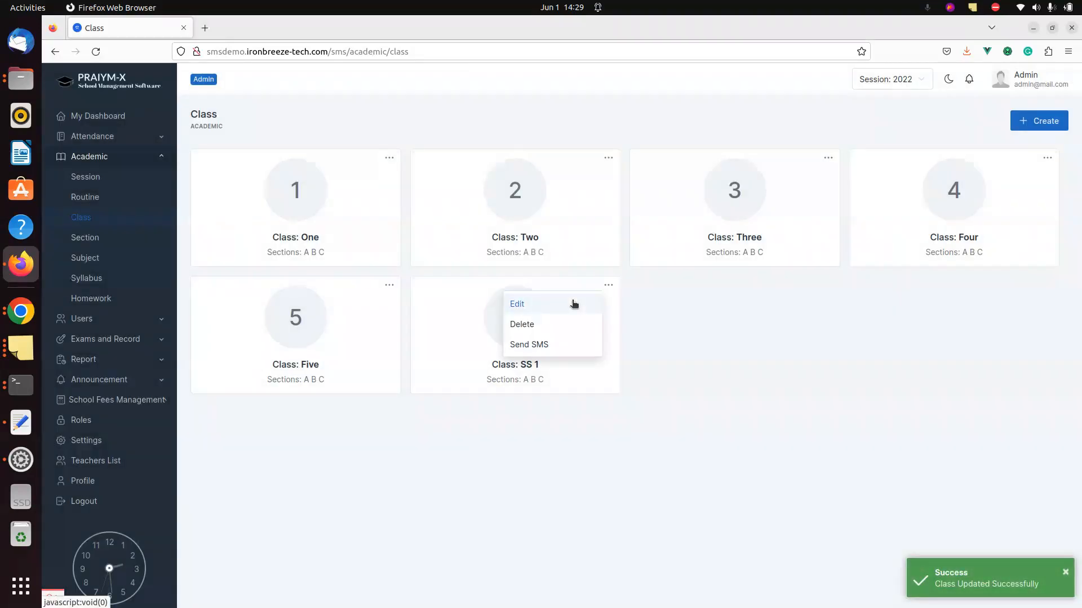
click(515, 303)
click(505, 308)
key(Down)
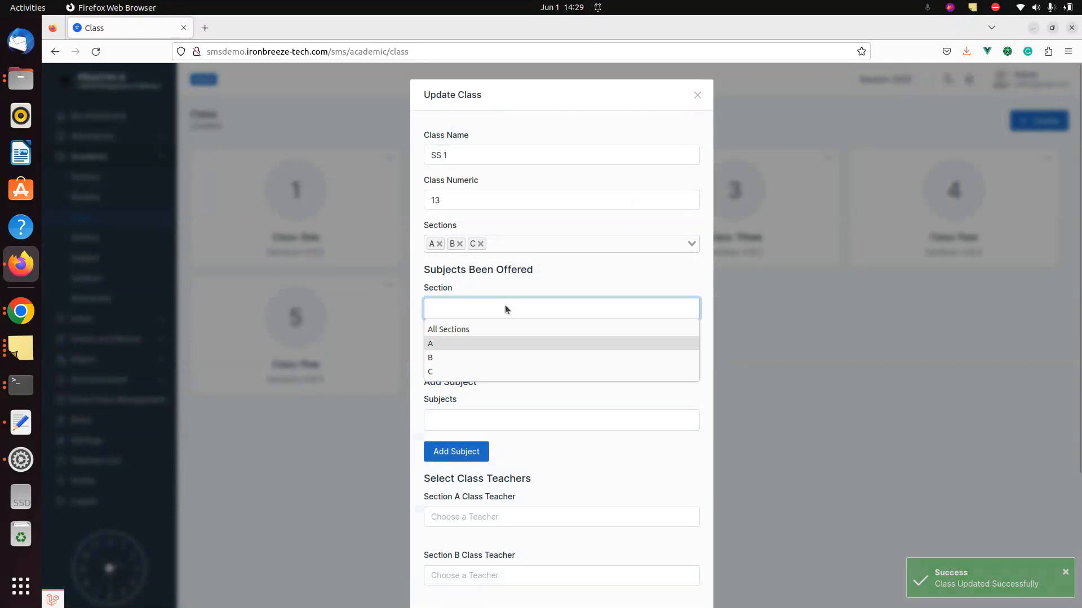
key(Return)
click(513, 308)
key(Down)
key(Return)
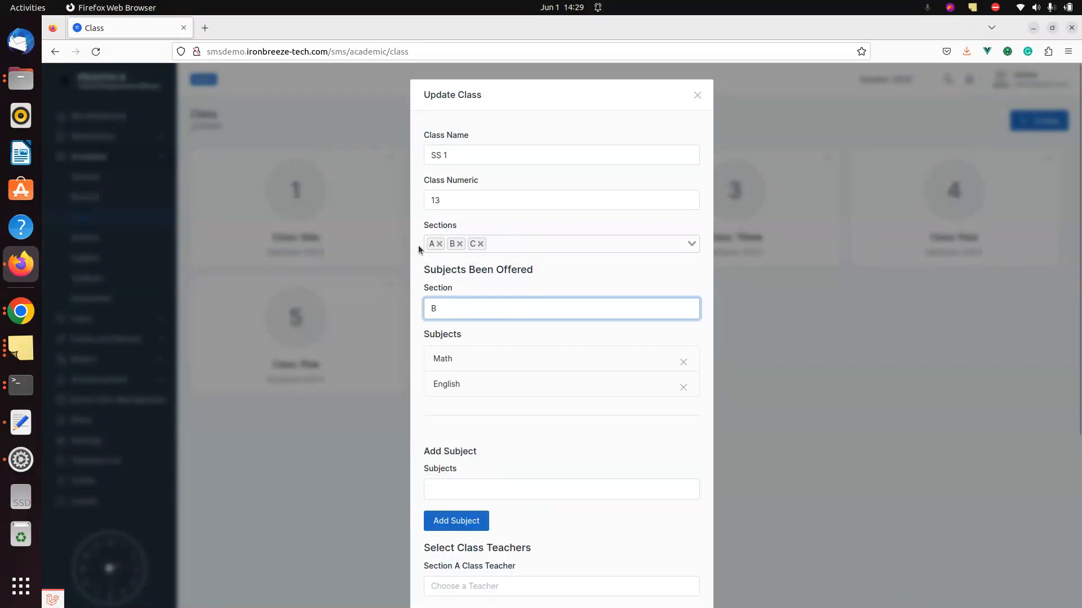
click(698, 92)
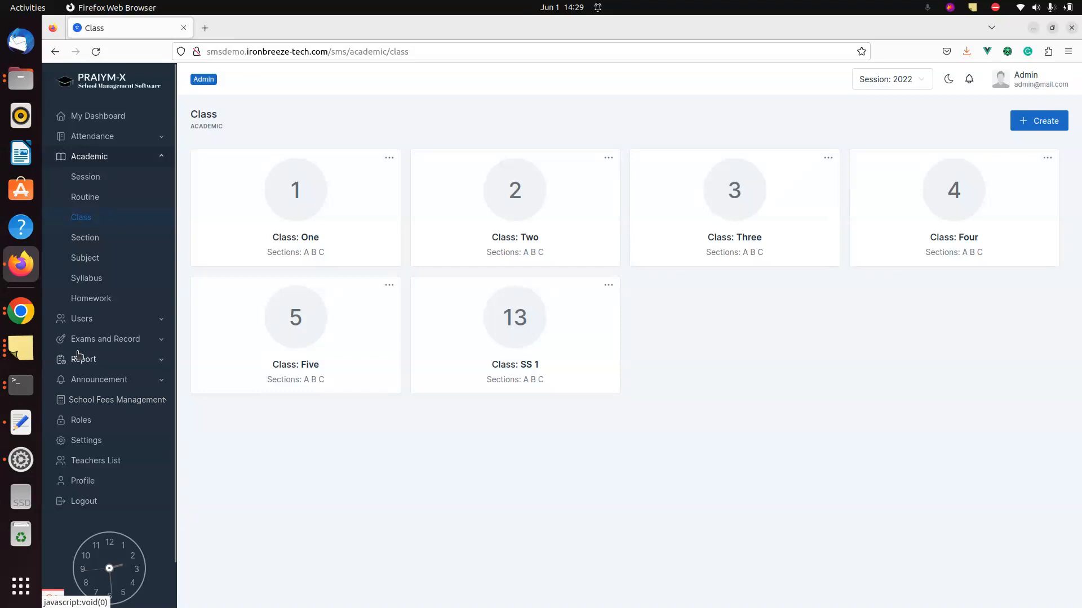
click(117, 319)
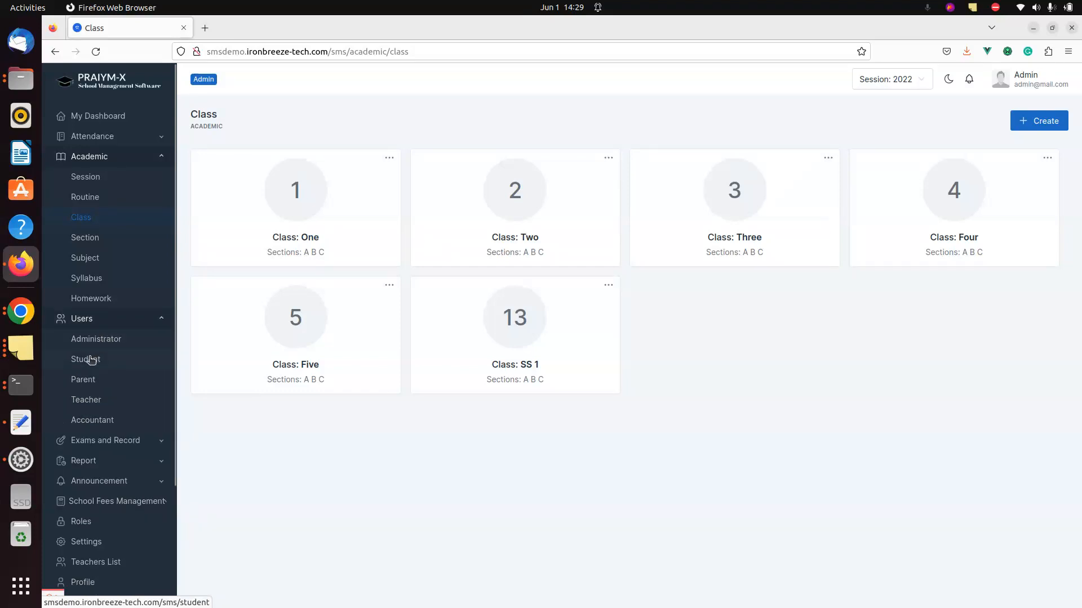
- Check the first student's offered subjects (Math, English, Chemistry, Geography), then go back to the student list
click(89, 359)
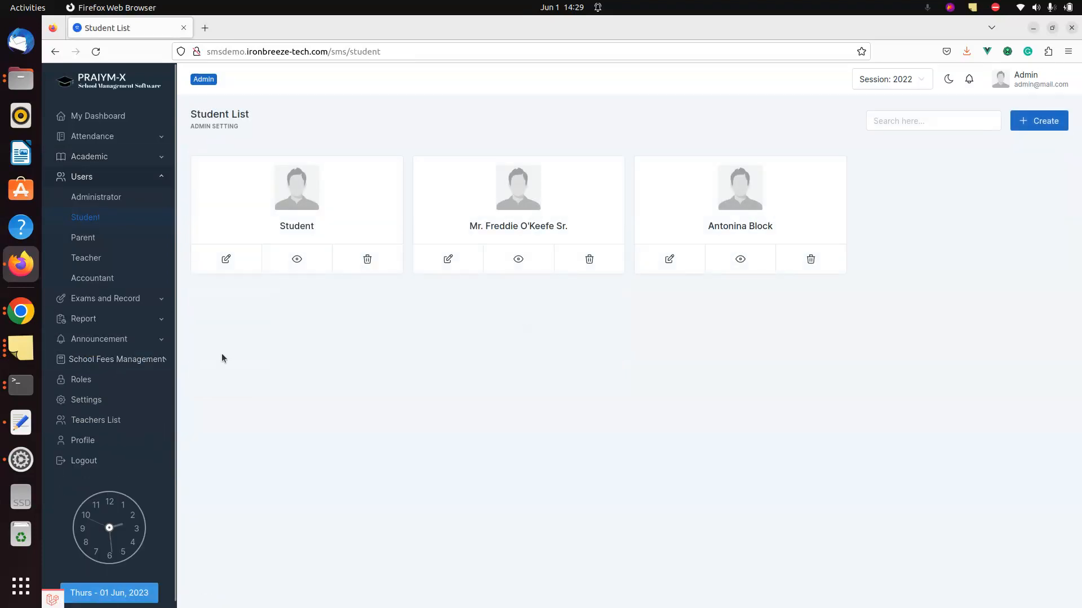
click(222, 260)
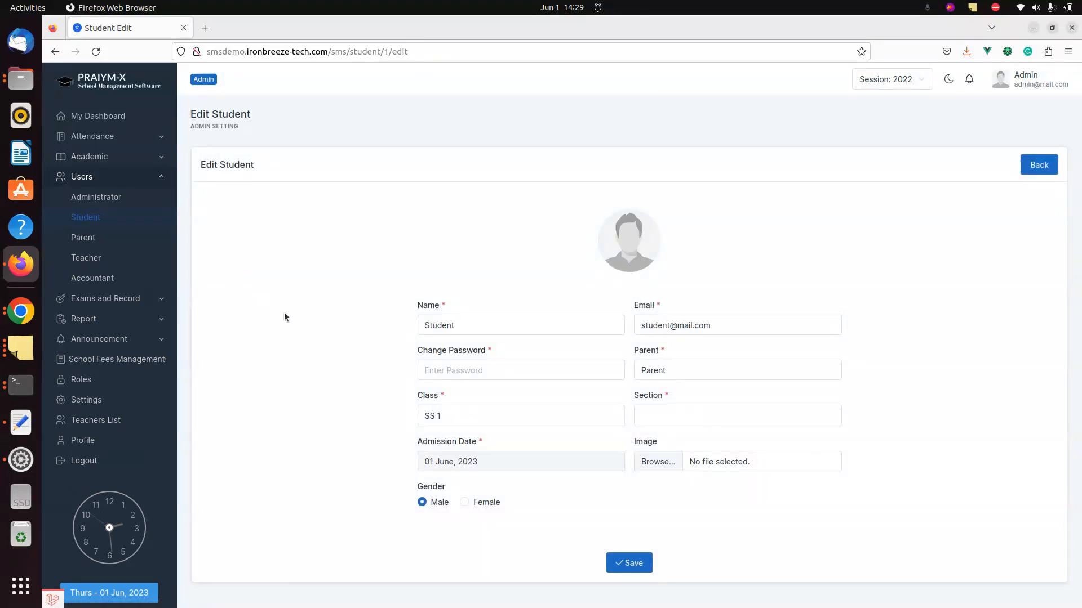
scroll(284, 316, down, 3)
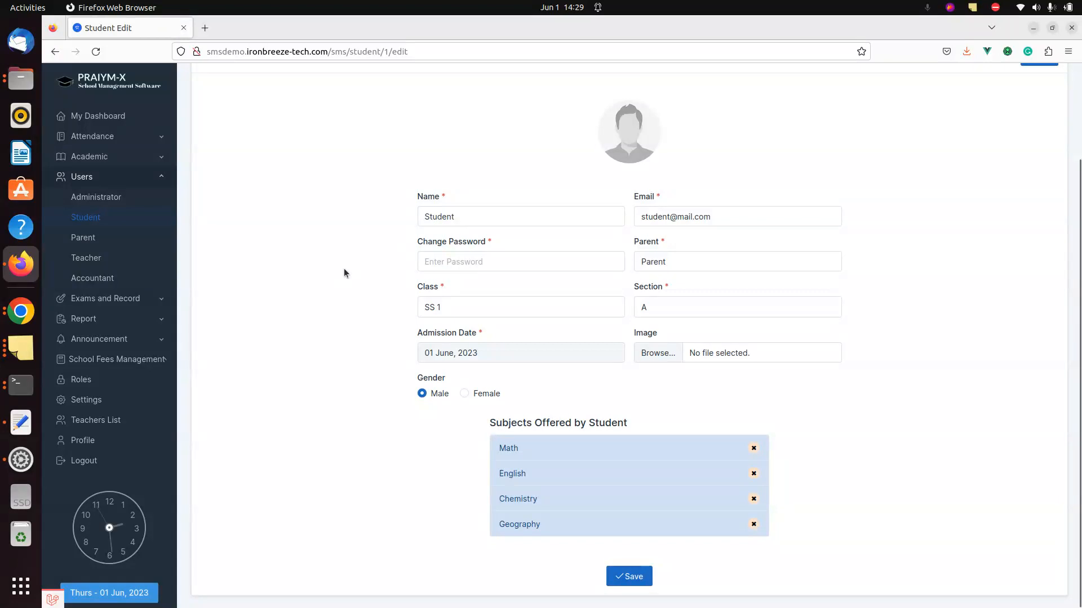
scroll(283, 164, up, 4)
scroll(354, 302, down, 2)
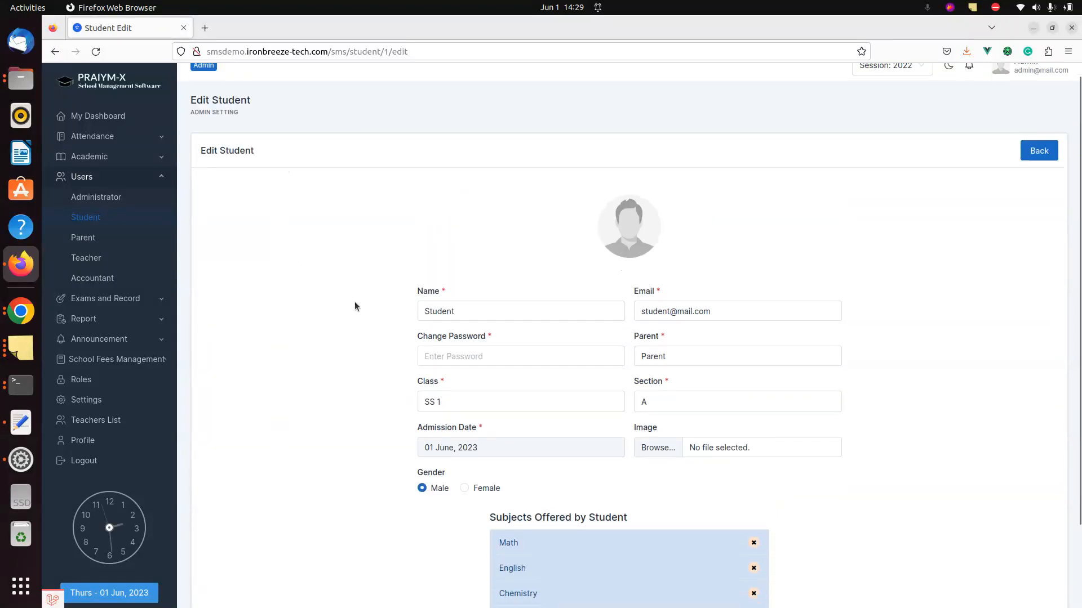
scroll(354, 306, down, 2)
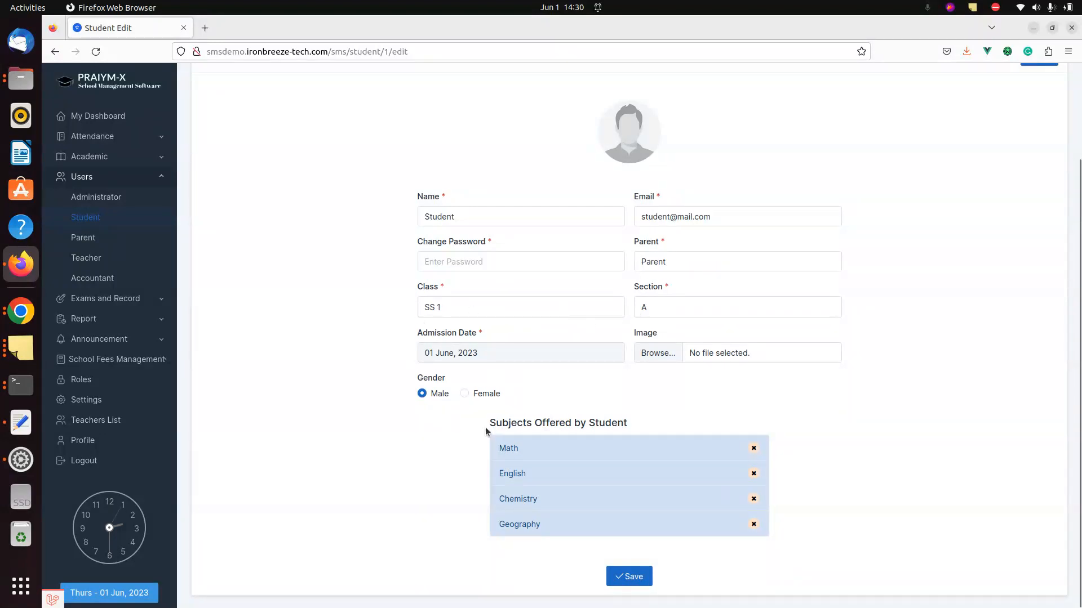
scroll(294, 246, up, 2)
scroll(294, 247, down, 1)
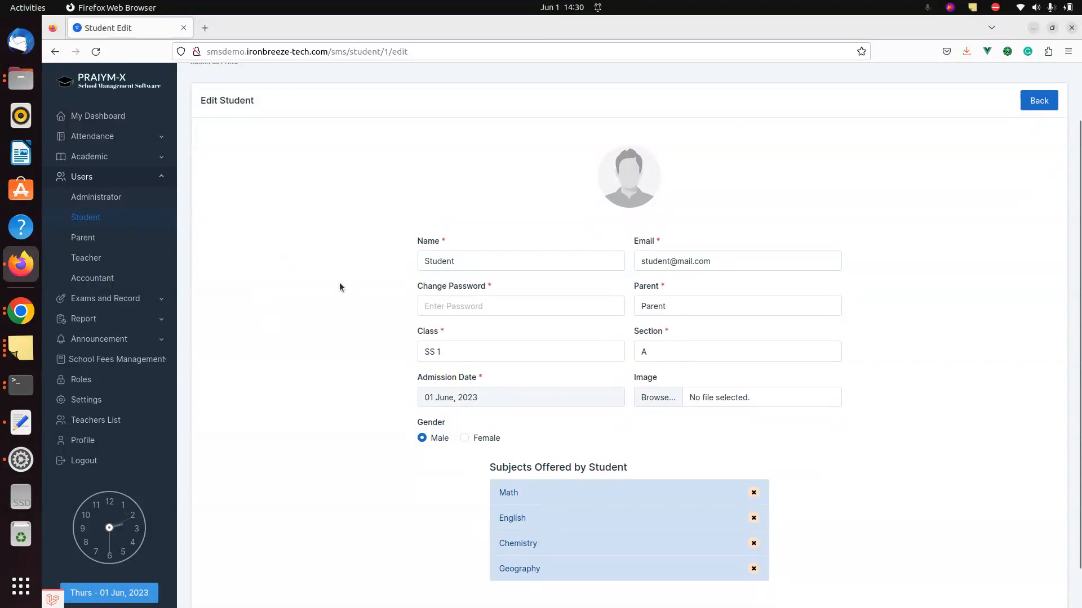
key(alt+Left)
- Remove Geography from the second student's offered subjects and save the student record
click(448, 260)
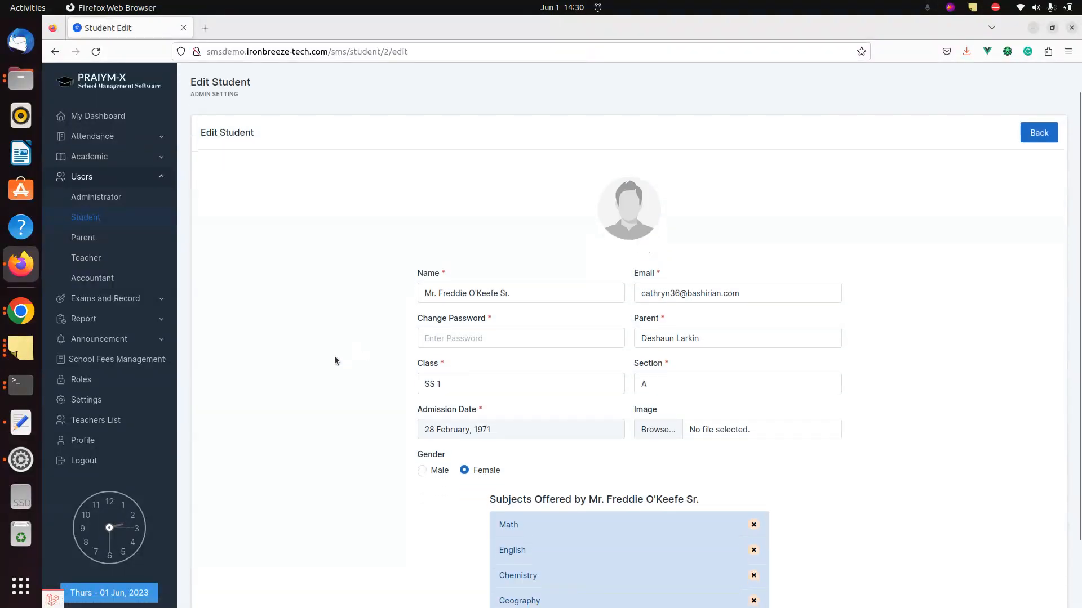
scroll(516, 503, down, 2)
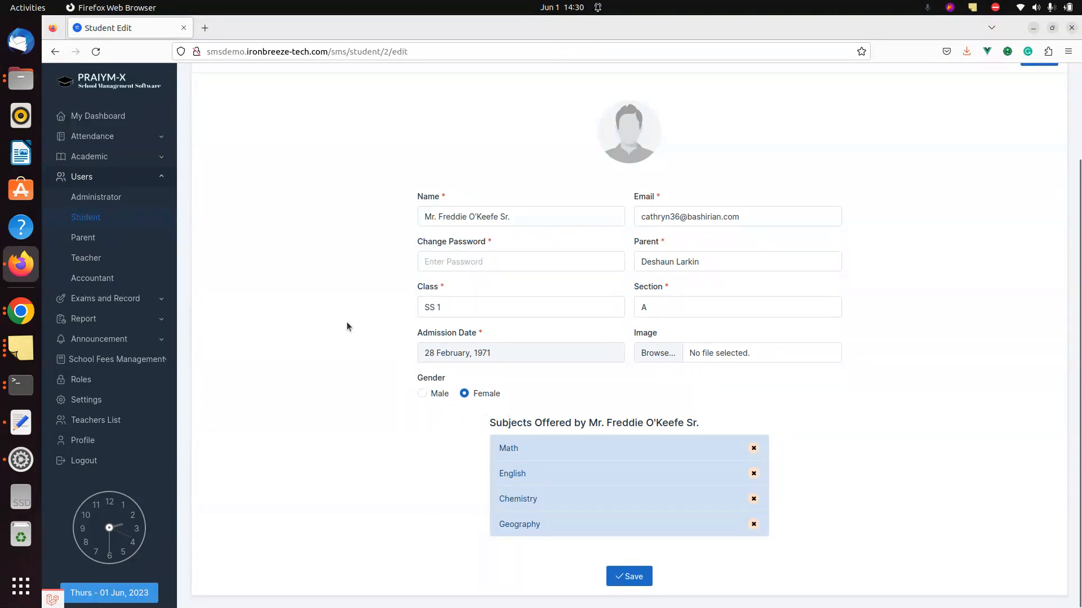
scroll(346, 322, up, 2)
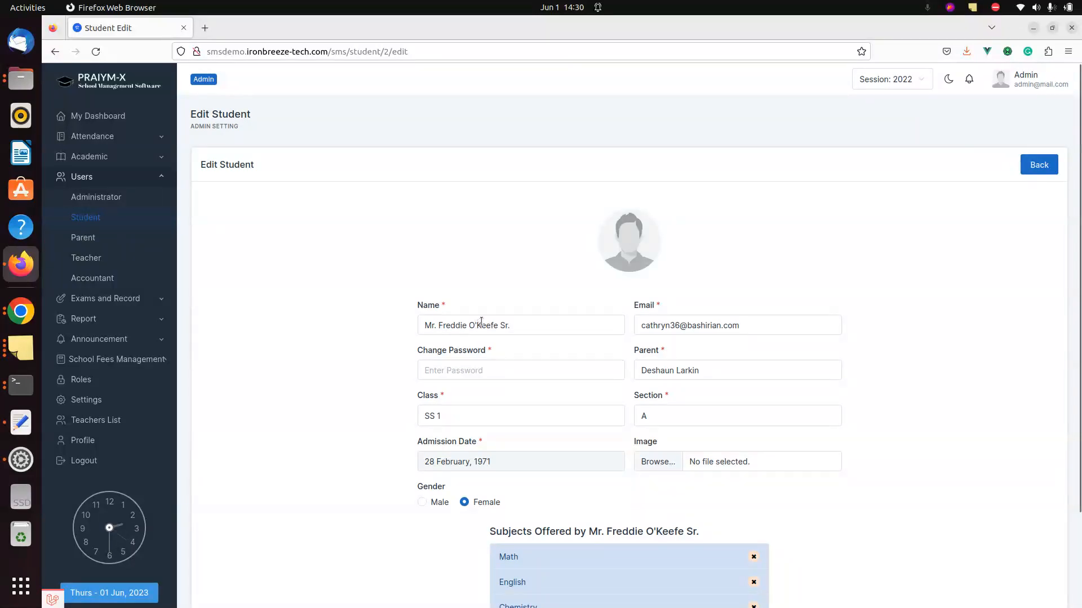
scroll(333, 344, down, 2)
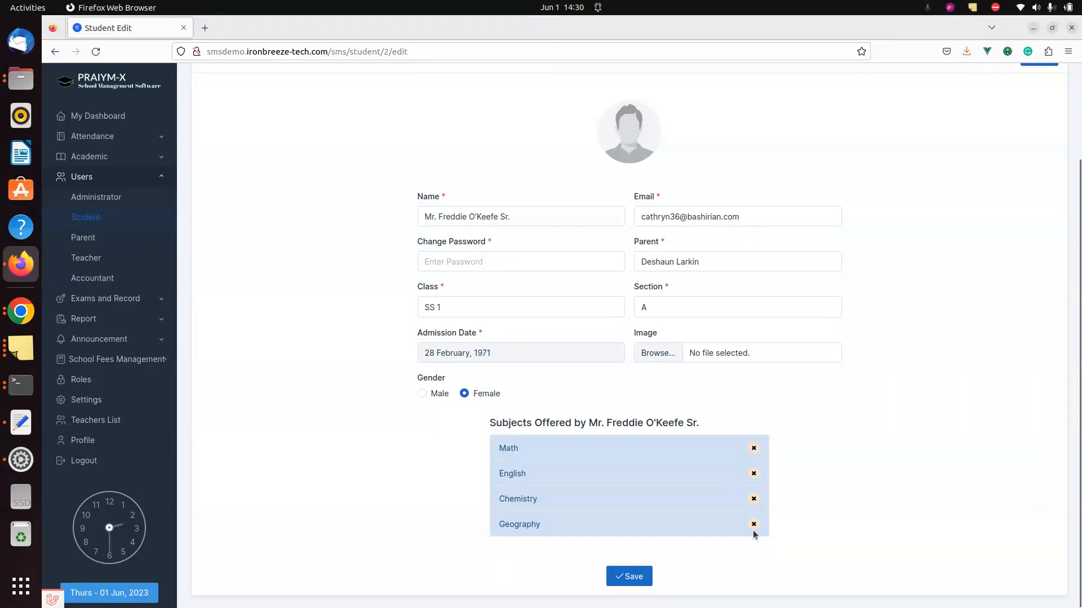
click(753, 526)
scroll(817, 484, down, 1)
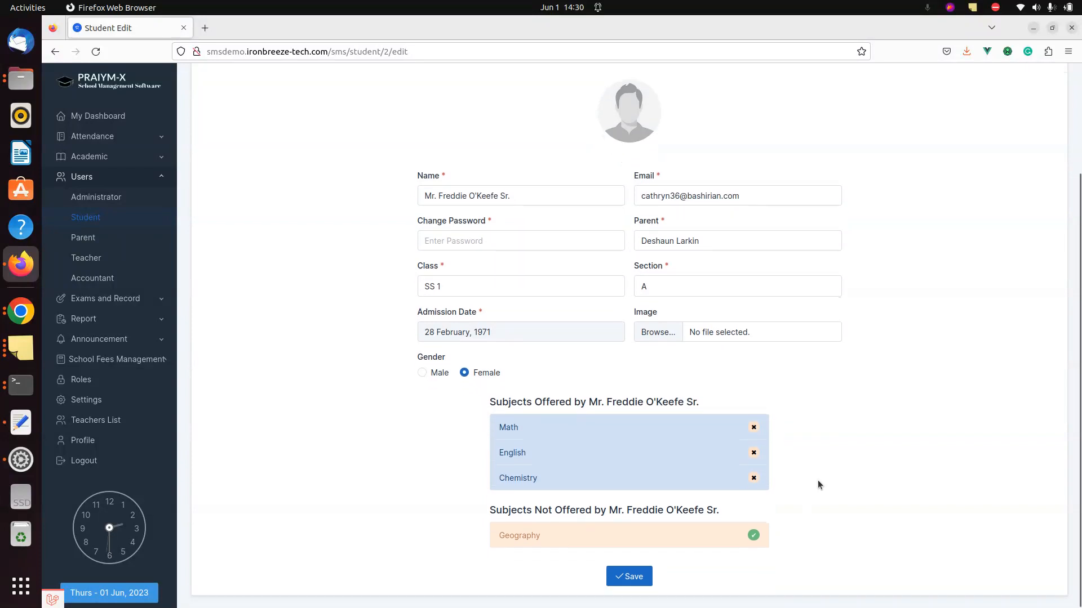
click(630, 576)
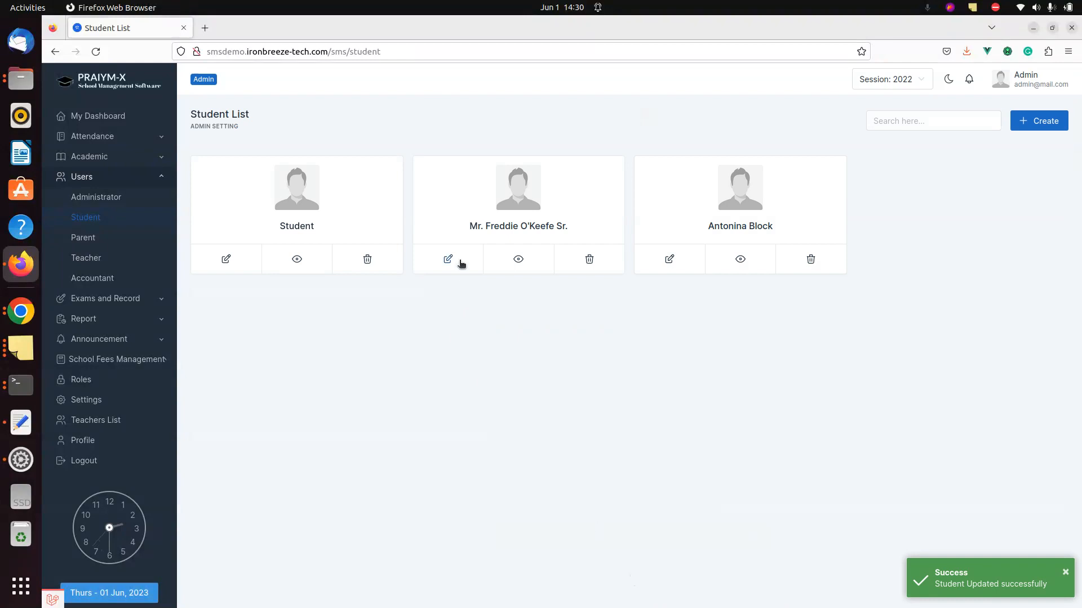
- Move Geography back into the second student's offered subjects and save
click(459, 259)
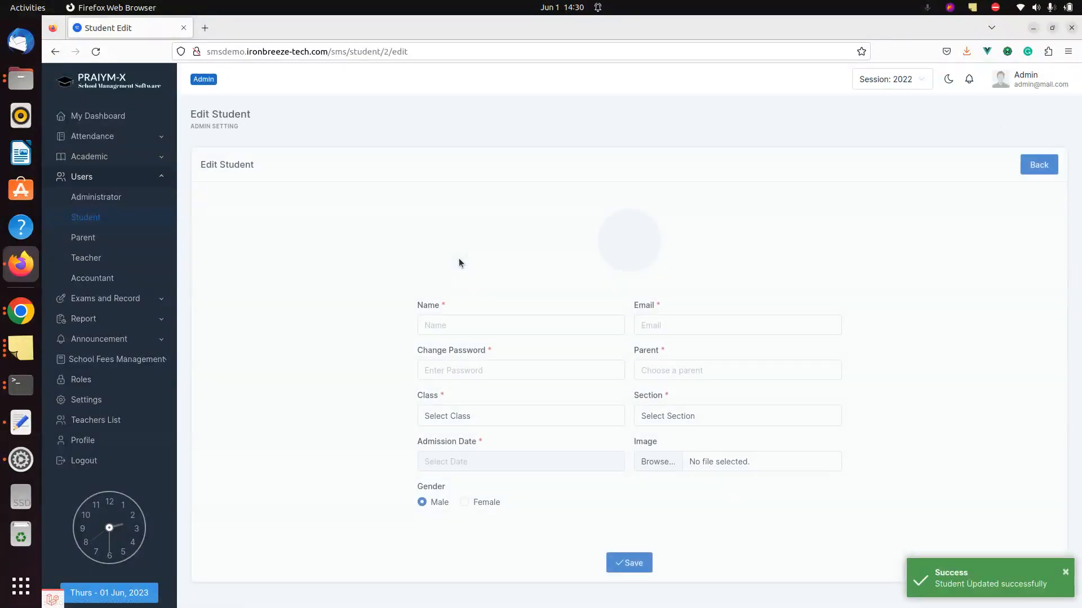
scroll(323, 380, down, 3)
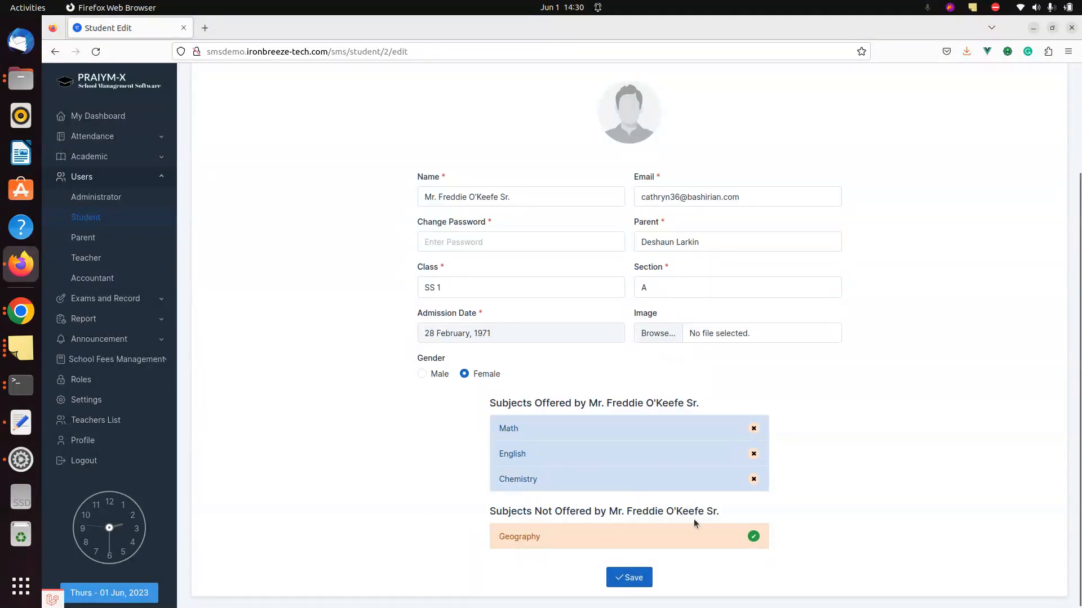
click(753, 537)
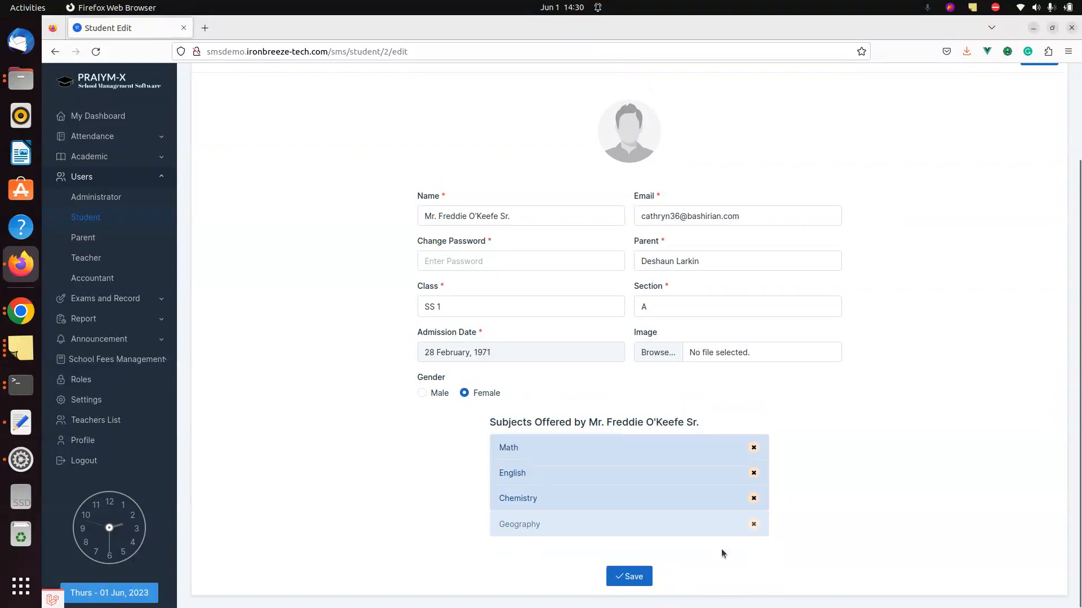
click(634, 578)
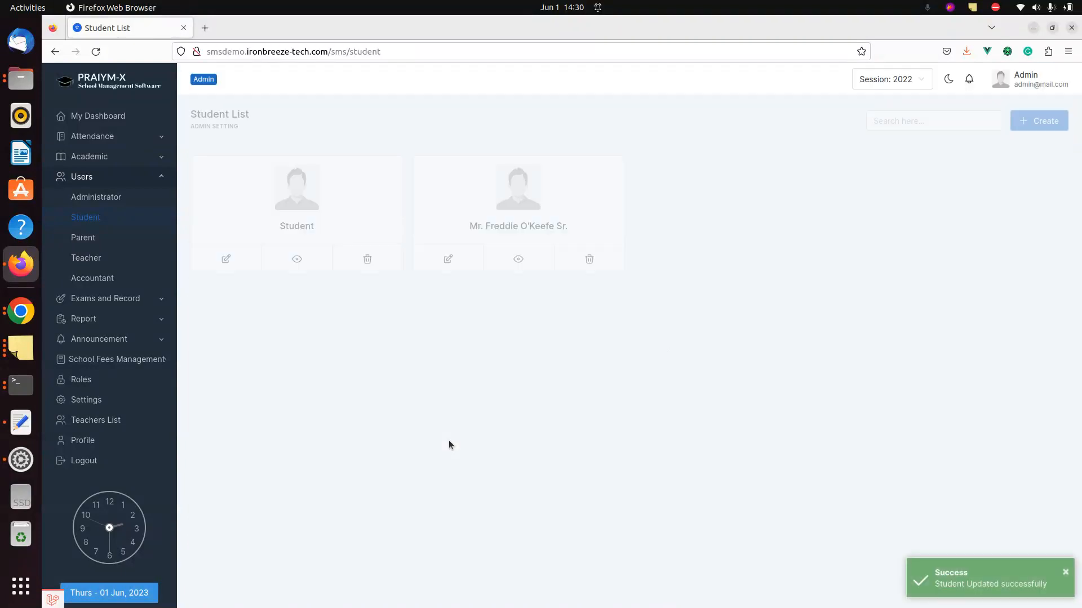
- Reopen the second student's record to confirm Math, English, Chemistry and Geography are offered
click(449, 259)
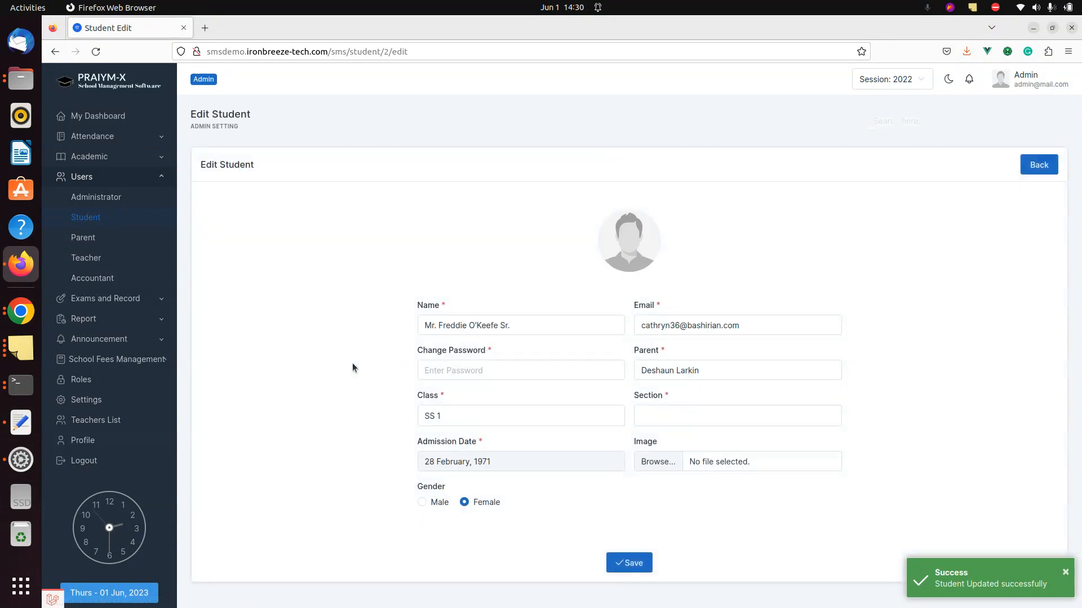
scroll(352, 363, down, 3)
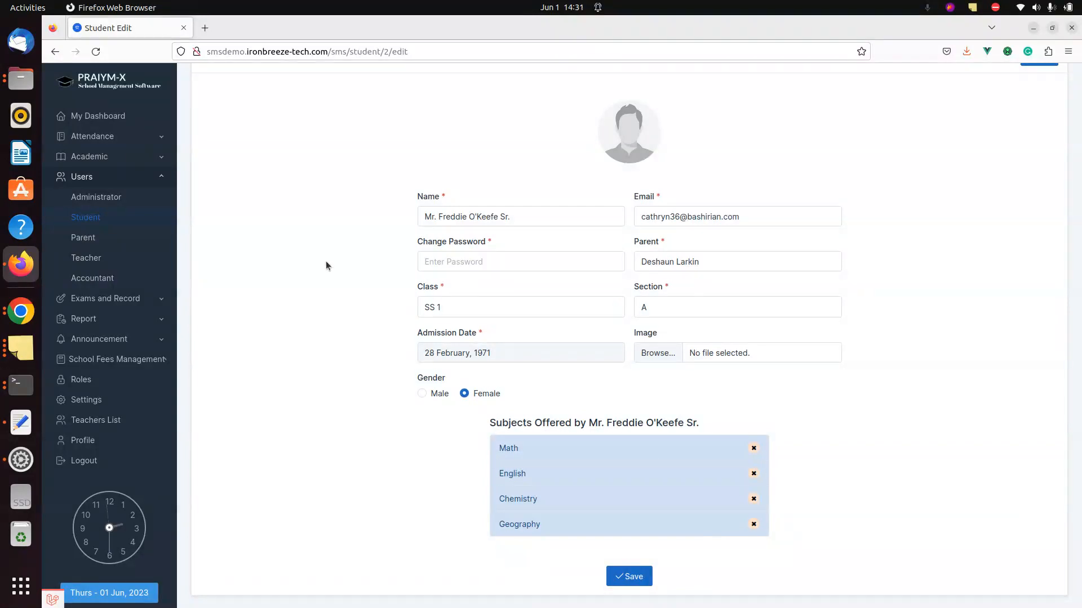
click(158, 300)
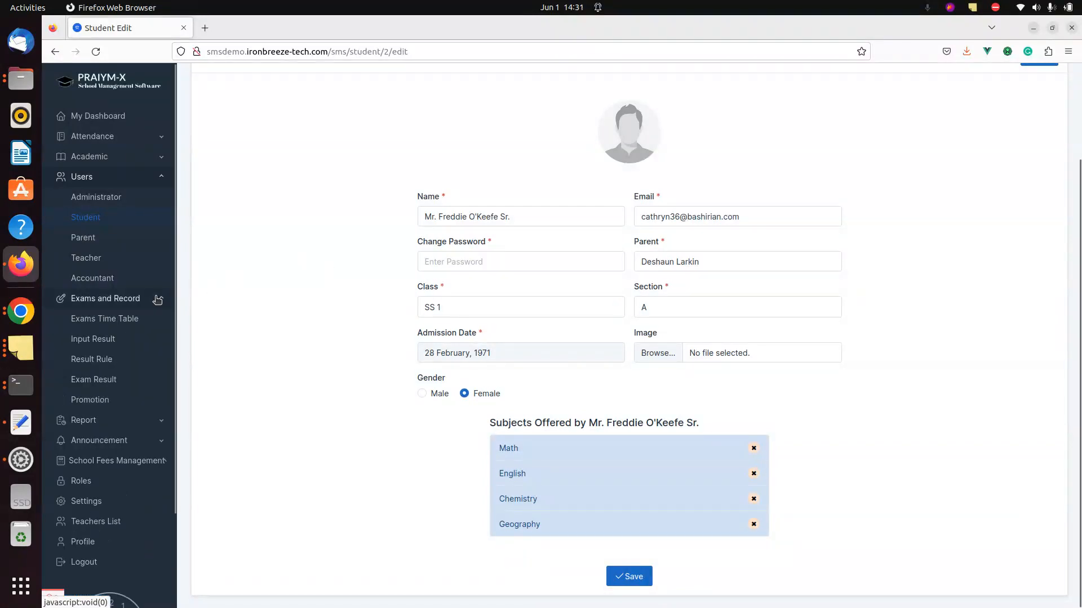
- On the Input Result page, choose the First Term exam and class SS 1
click(99, 338)
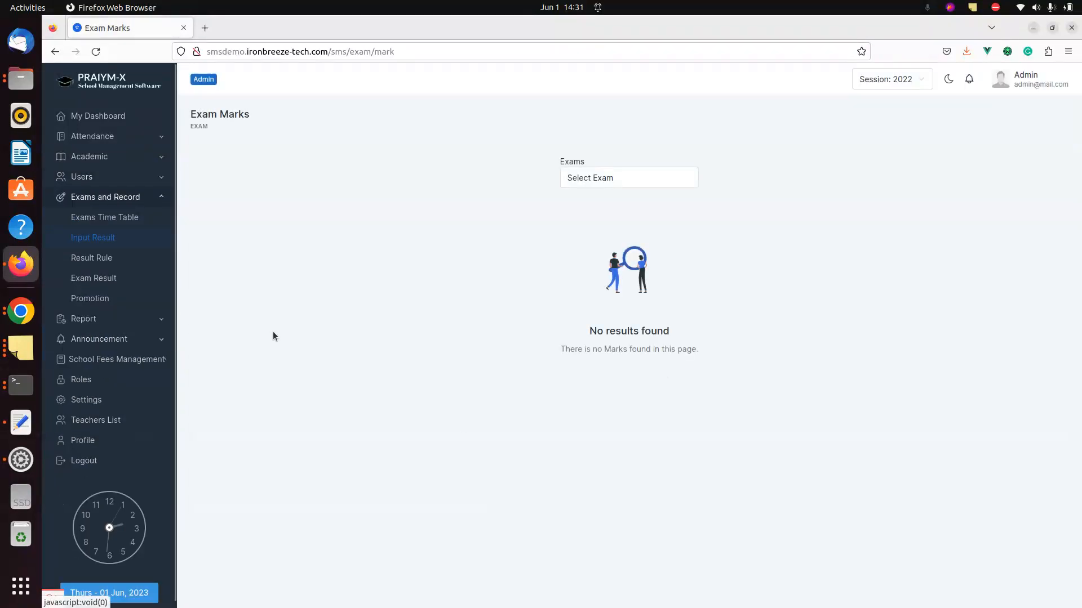
click(604, 179)
key(Down)
key(Return)
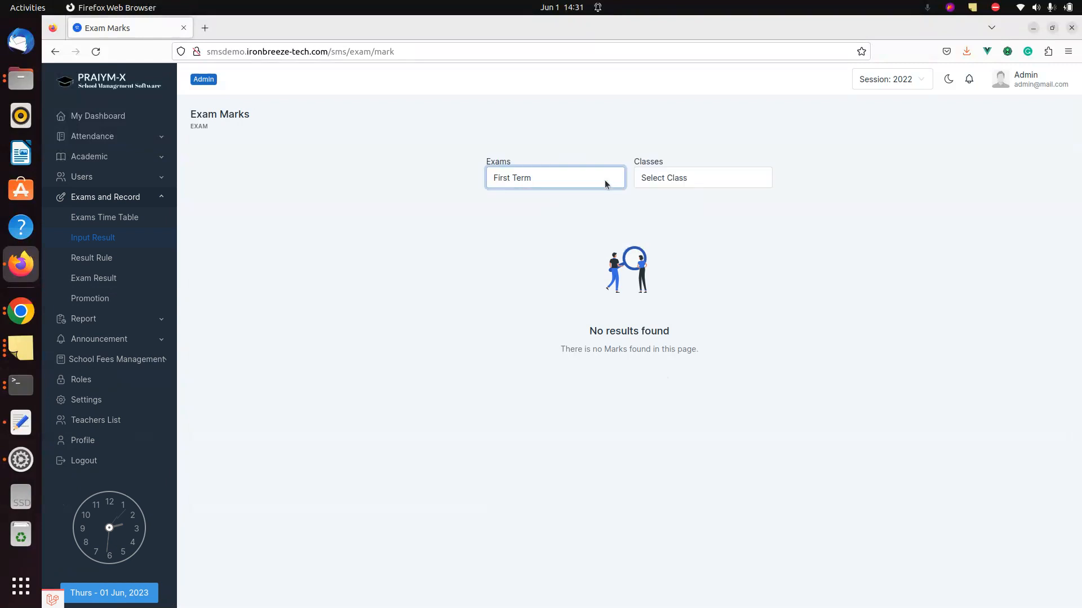
click(683, 186)
key(Down)
key(Down)
key(Down)
key(Down)
key(Down)
key(Down)
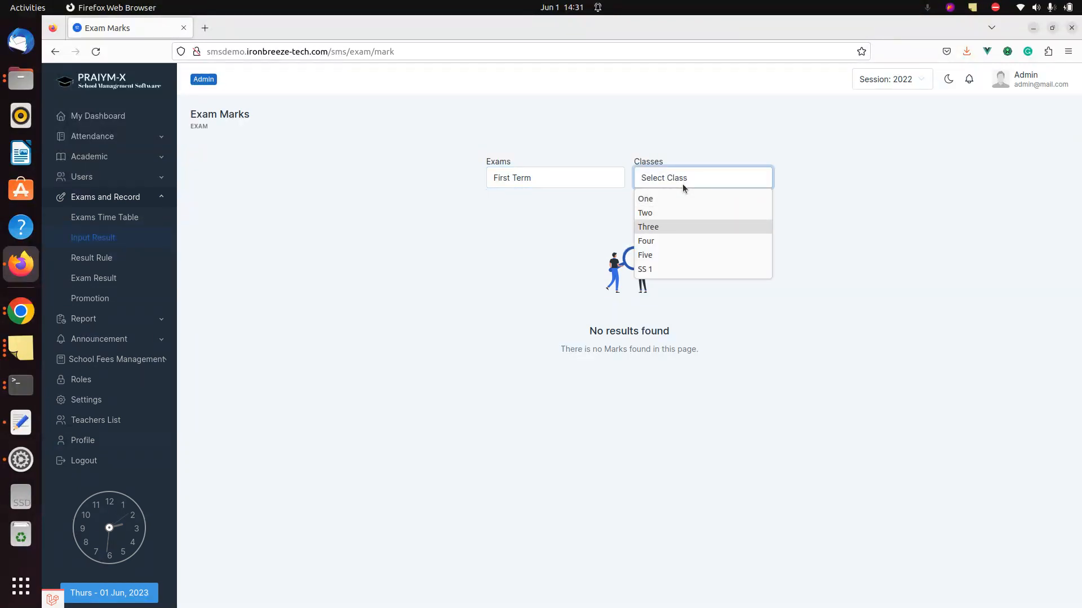
key(Return)
- Select section A and subject Geography to load the marks table for both students
click(742, 177)
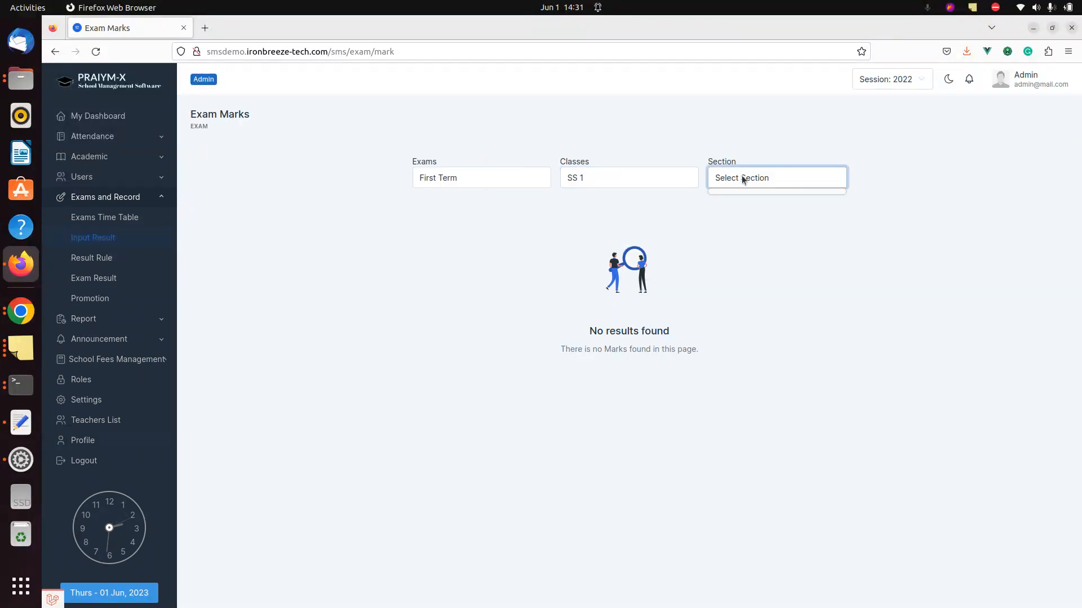
click(692, 243)
click(728, 180)
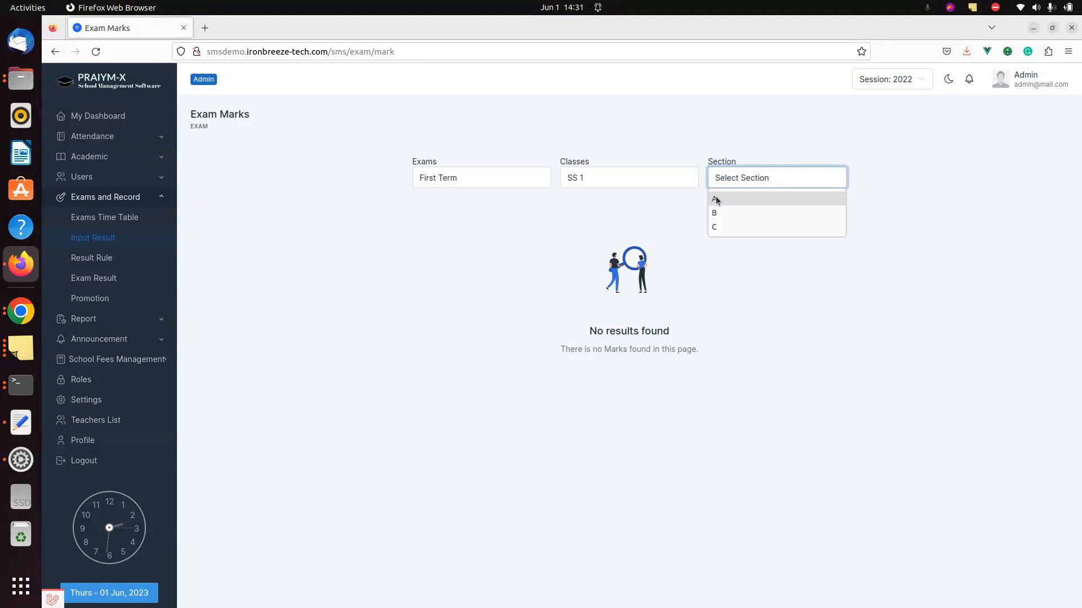
click(715, 197)
click(795, 179)
key(Down)
key(Down)
key(Down)
key(Down)
key(Return)
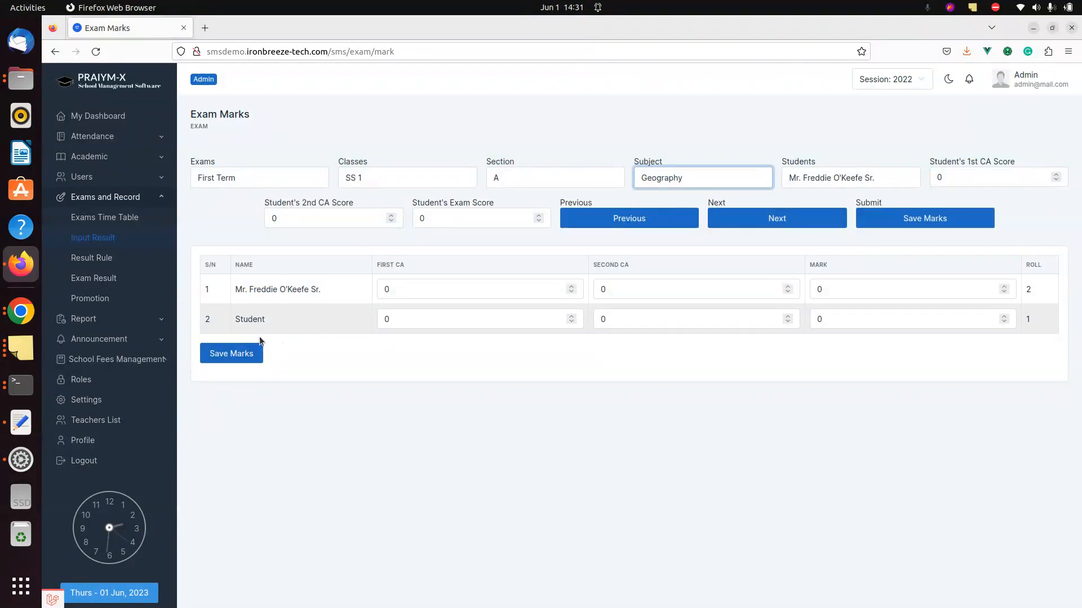
click(79, 177)
- Open the Student List in a new browser tab alongside Exam Marks
right_click(89, 219)
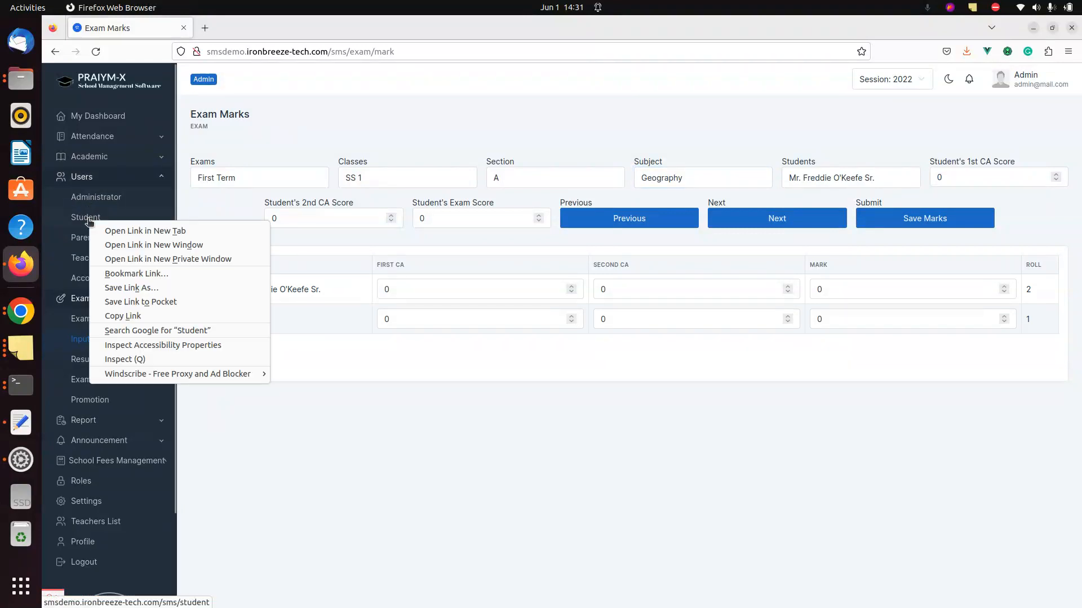
click(145, 231)
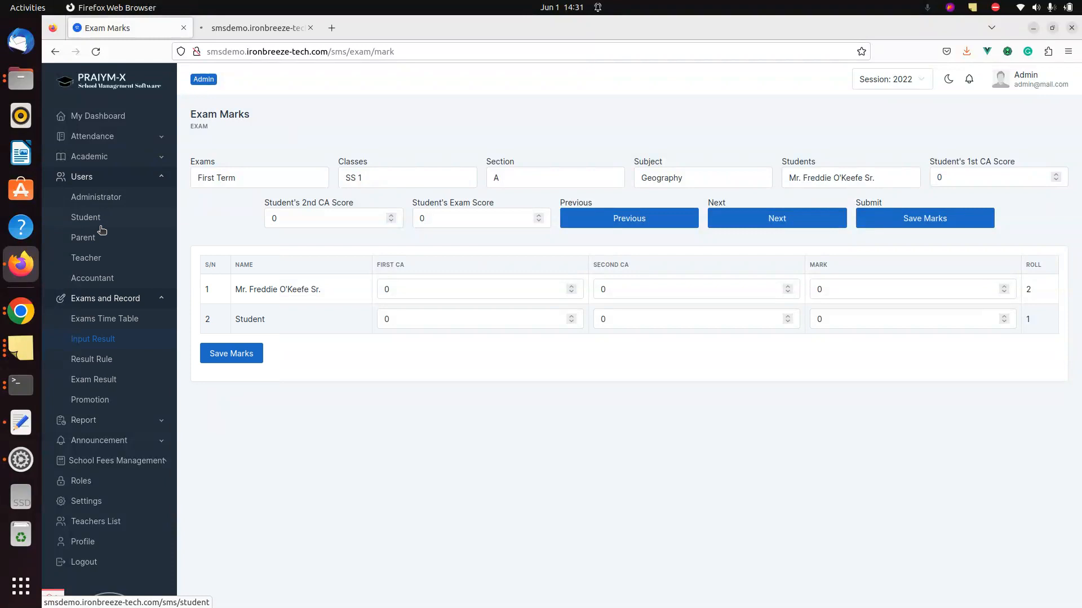
key(ctrl+Tab)
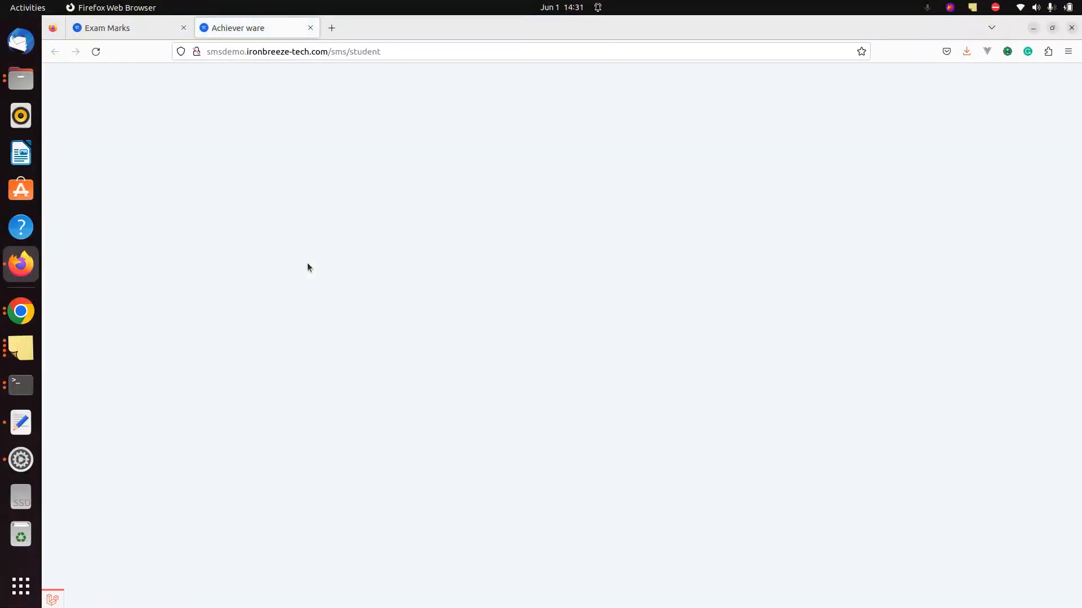
key(ctrl+shift+Tab)
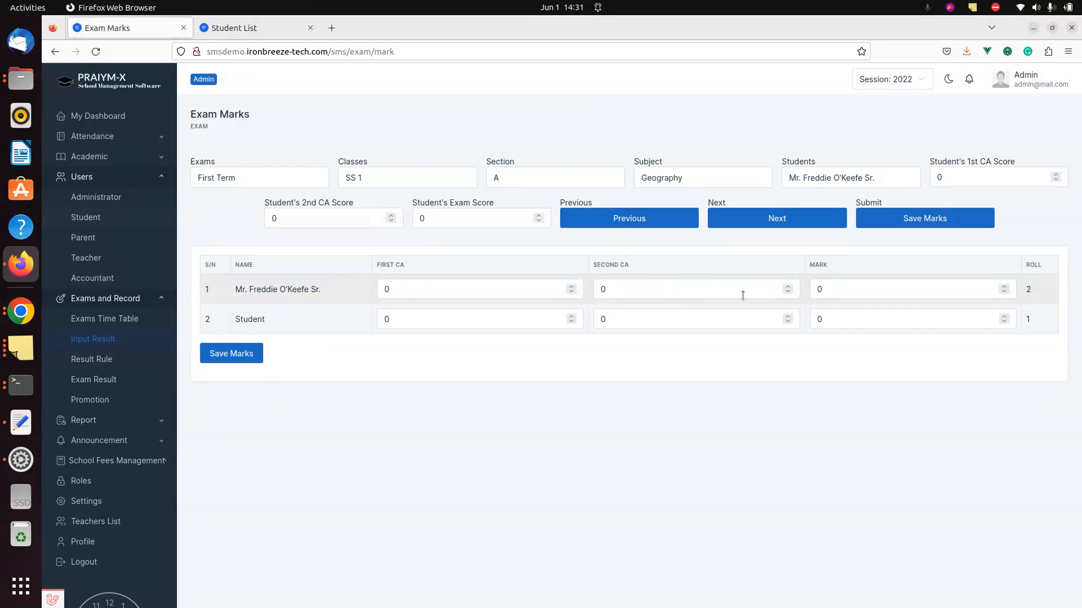
key(Tab)
key(ctrl+Tab)
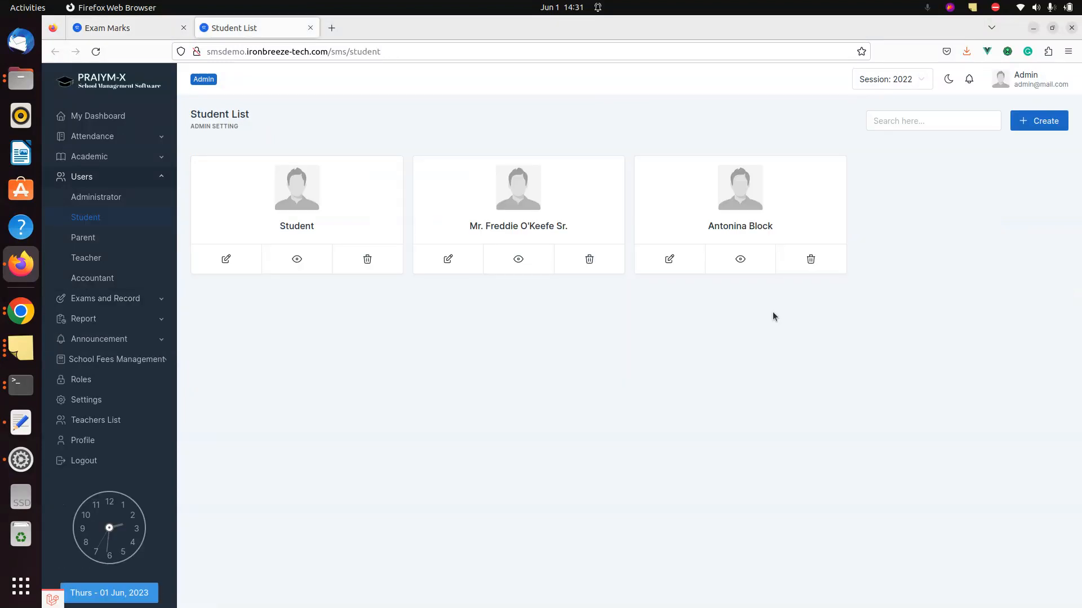
- Remove Geography from the second student's offered subjects and save the change
click(447, 258)
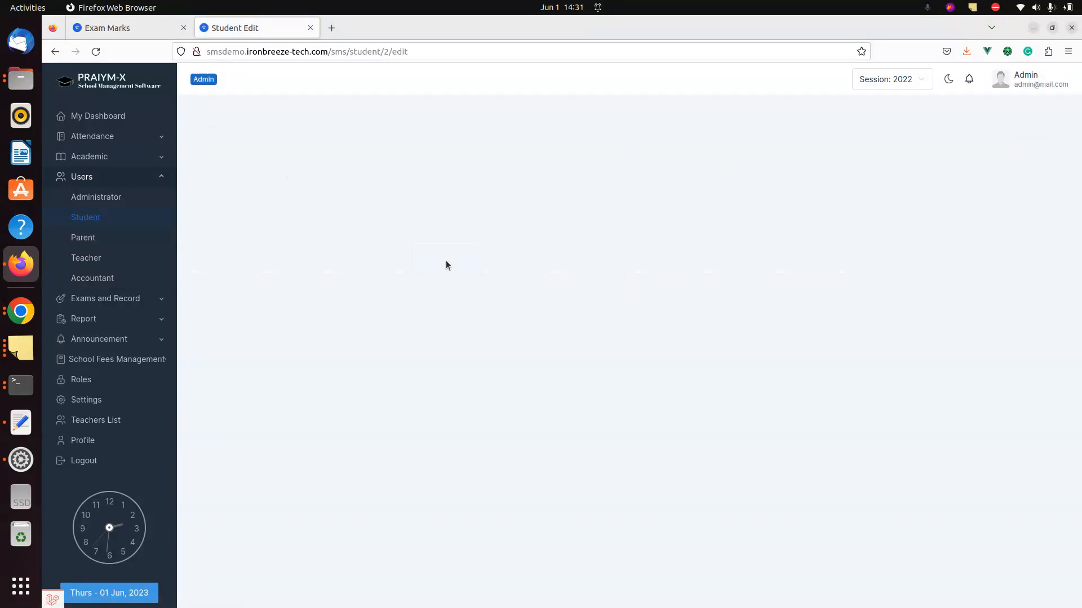
scroll(338, 320, down, 3)
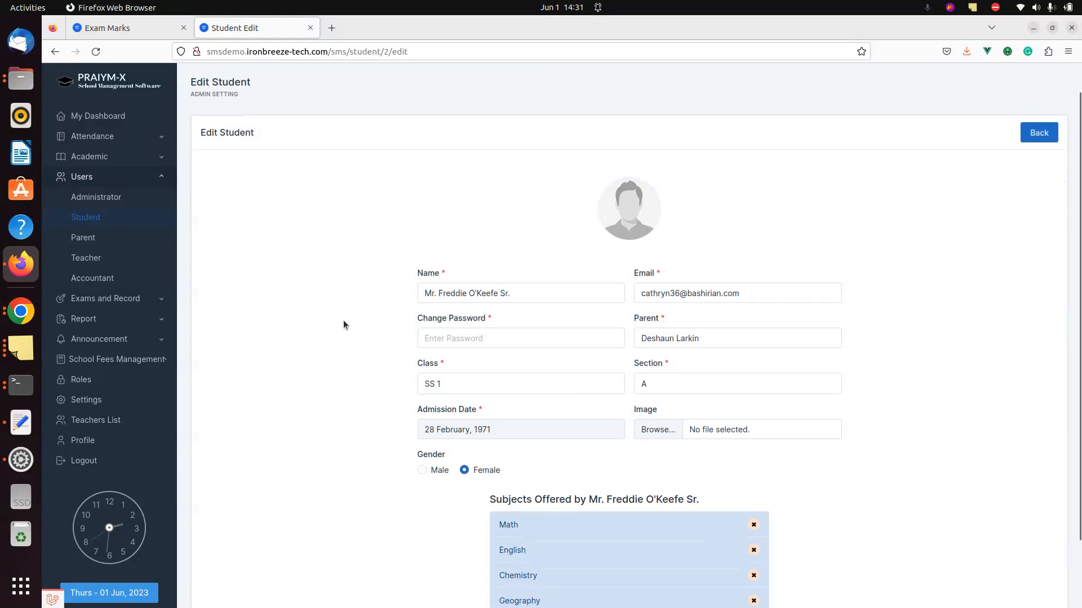
click(753, 525)
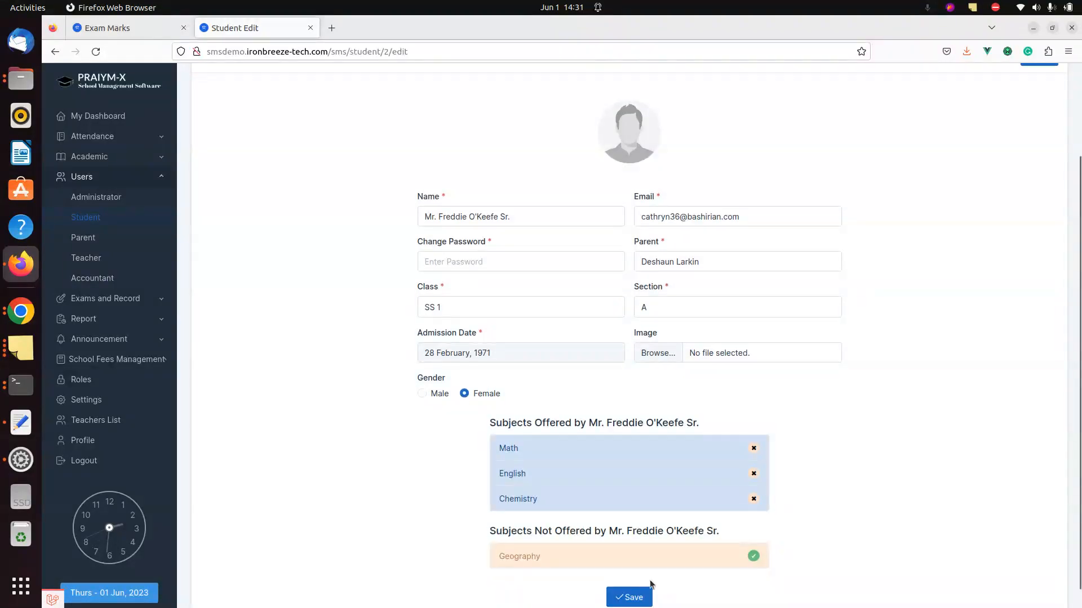
click(630, 599)
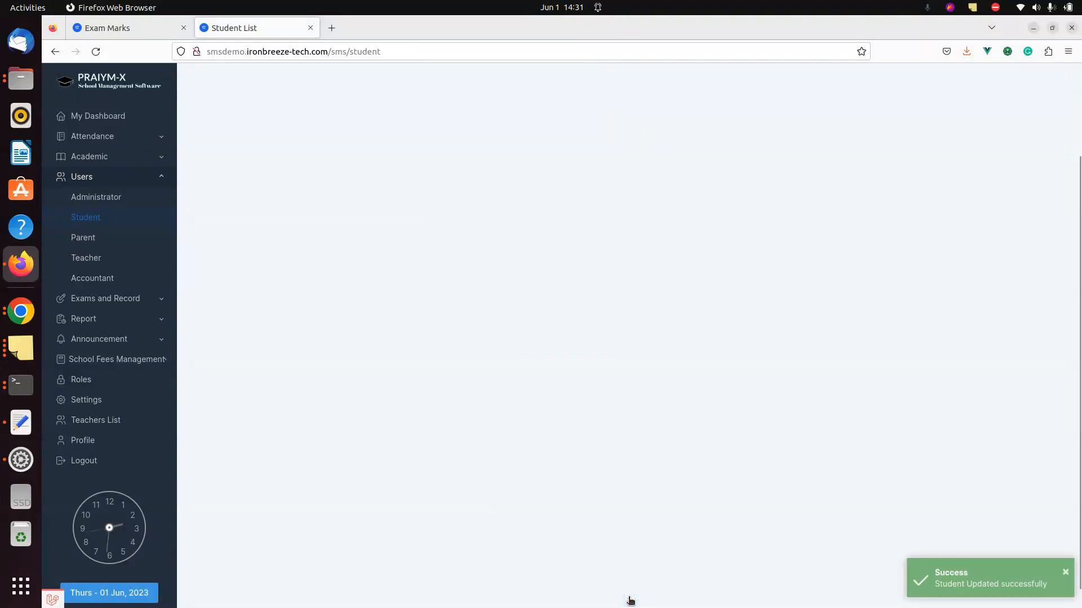
key(ctrl+Tab)
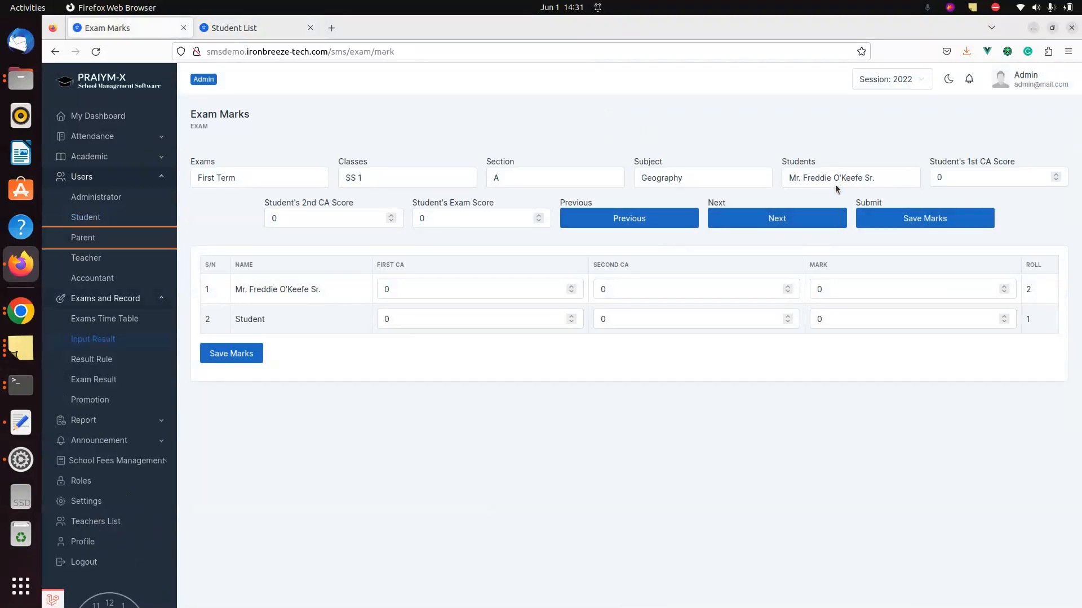
- Reload the marks table by switching Subject to Math and back to Geography; expand Users
click(682, 180)
key(Return)
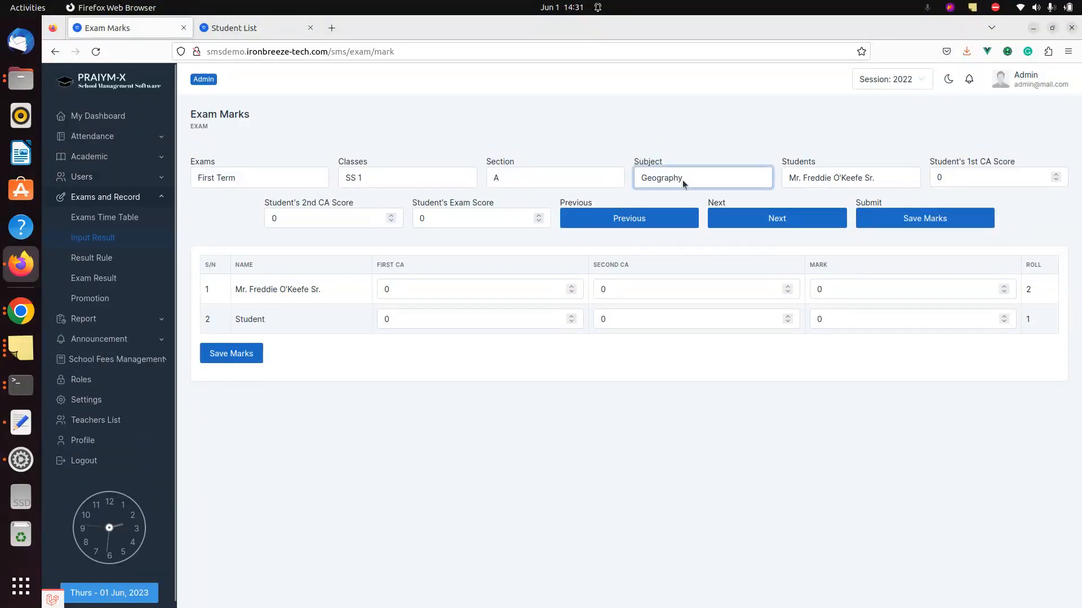
click(682, 180)
key(Down)
key(Down)
key(Down)
key(Return)
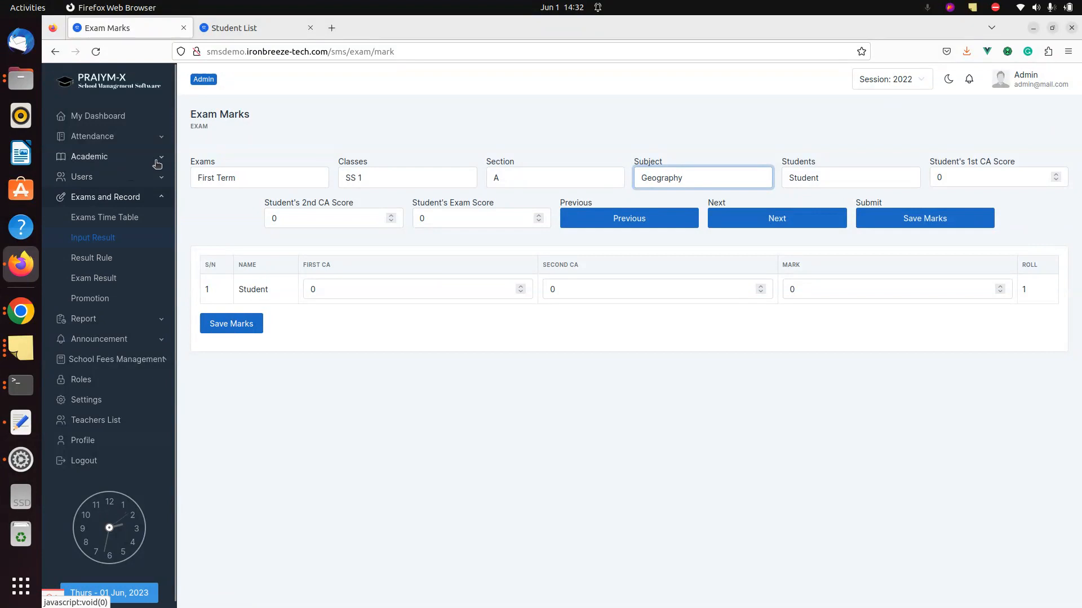
click(112, 183)
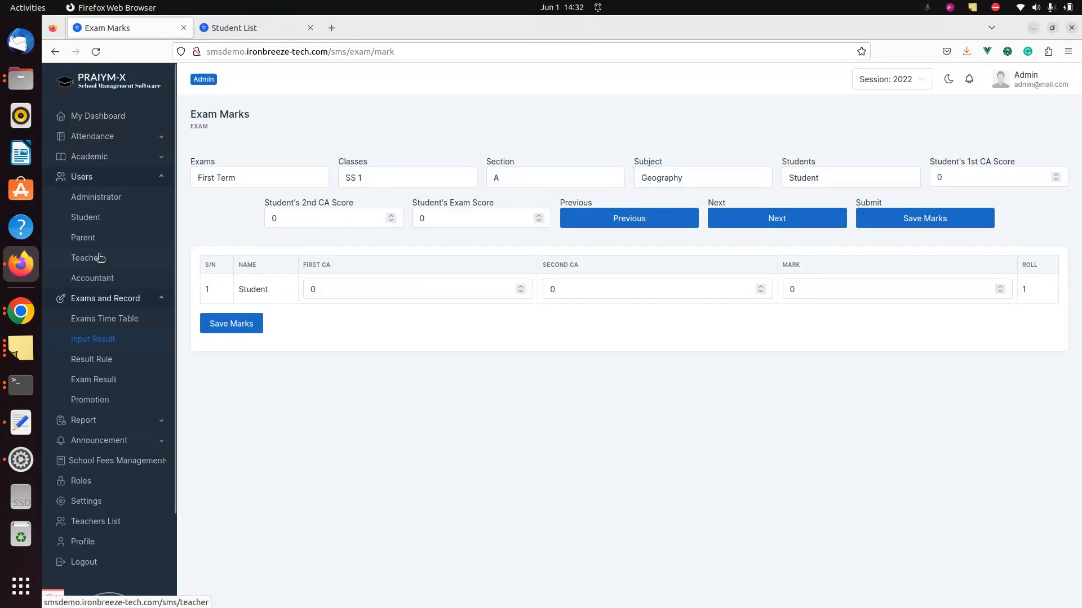
- Launch the Firefox Second profile in its own window from about:profiles
key(ctrl+t)
text(about)
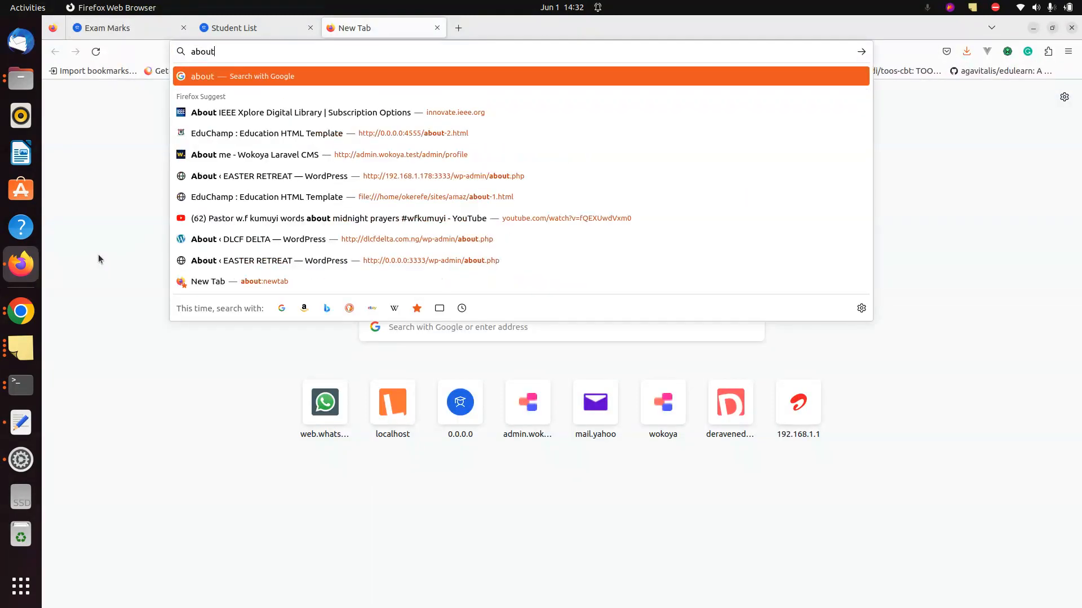
text(:profile)
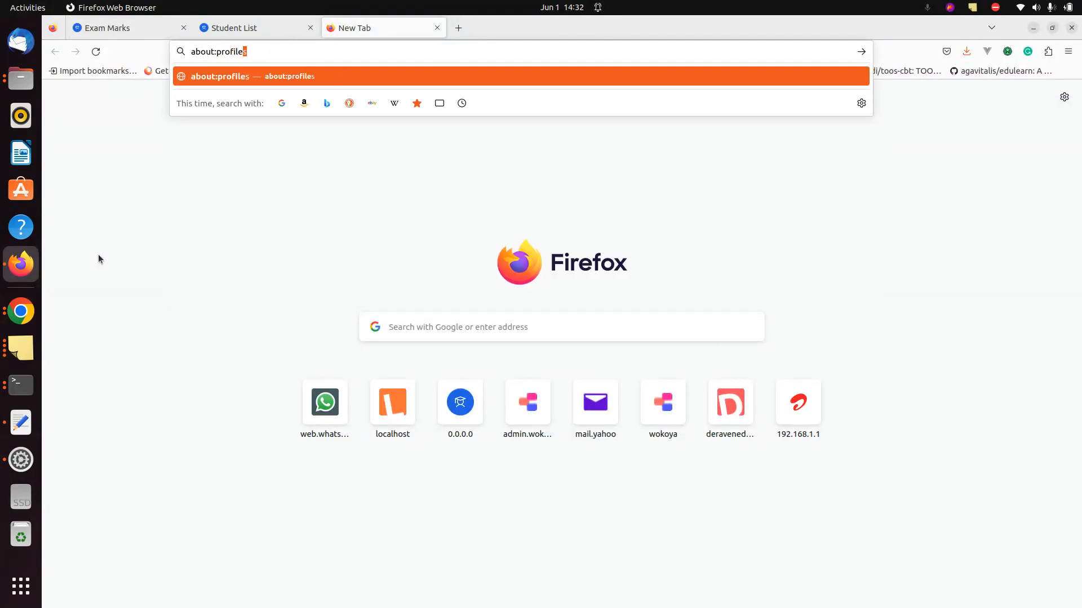
key(Return)
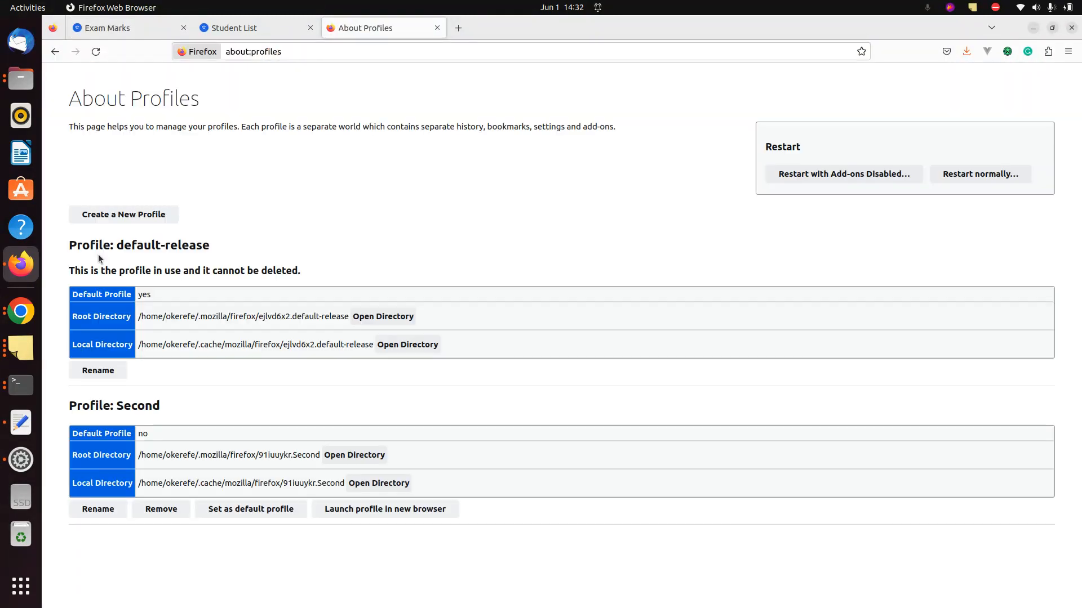
click(364, 508)
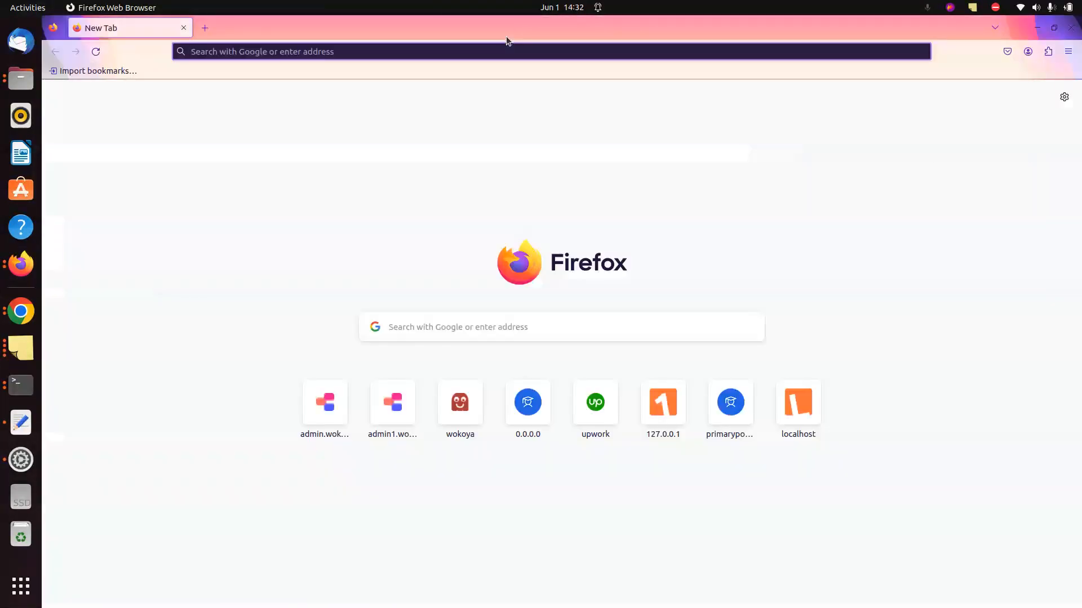
- Start entering the school site address 0.0.0.0:3004/sms/ in the new window
text(sms)
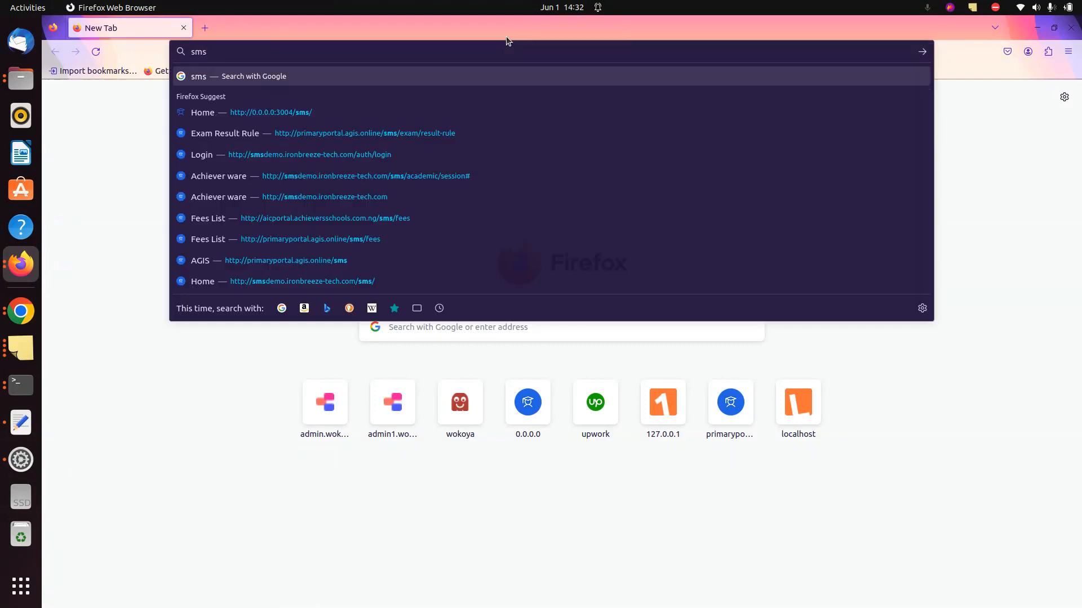
key(Down)
key(Right)
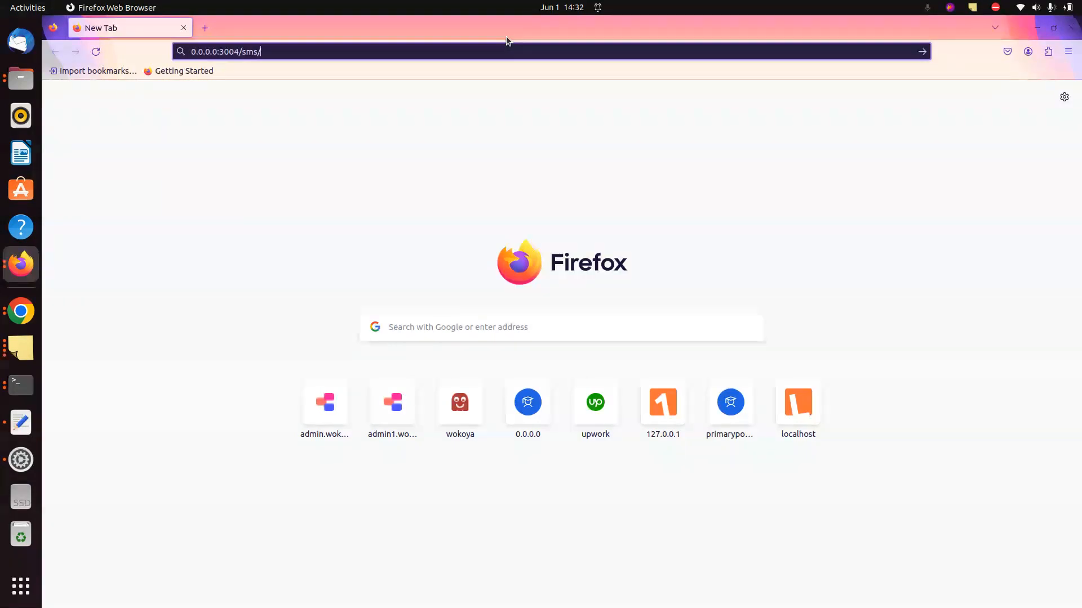
key(Down)
- Load the smsdemo login page in the new window and open the Teacher List in the main window
key(ctrl+a)
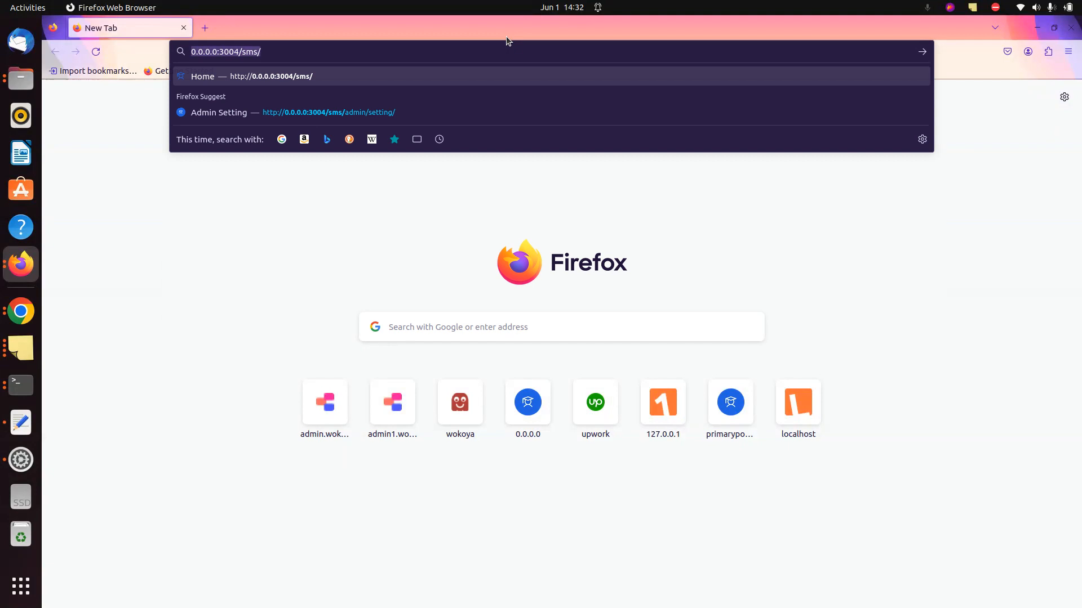
text(d)
key(BackSpace)
key(BackSpace)
text(smsdemo)
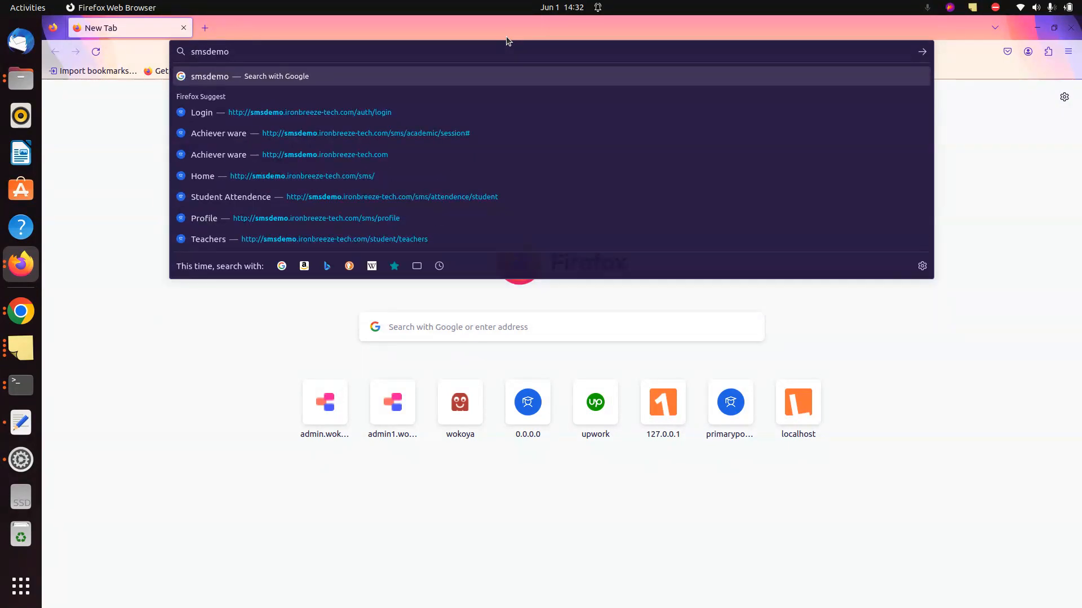
key(Down)
key(Down)
key(Return)
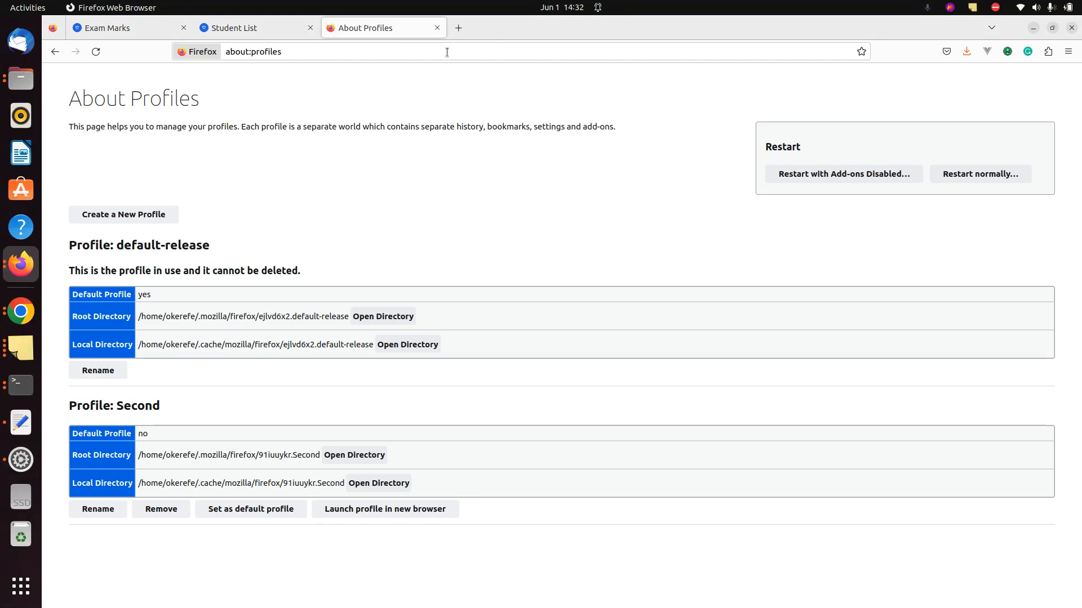
key(ctrl+w)
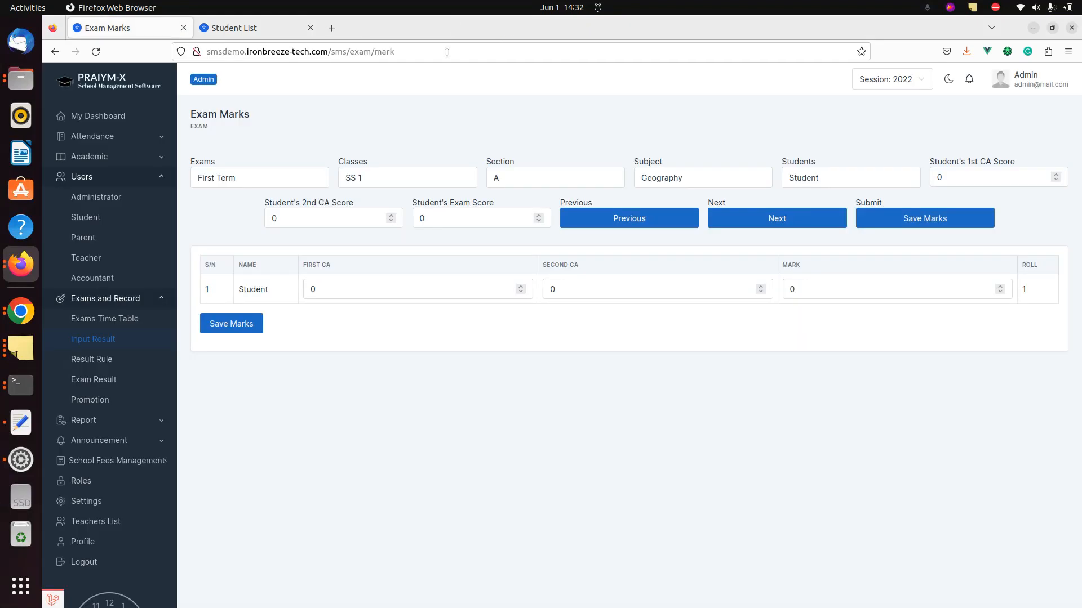
click(85, 257)
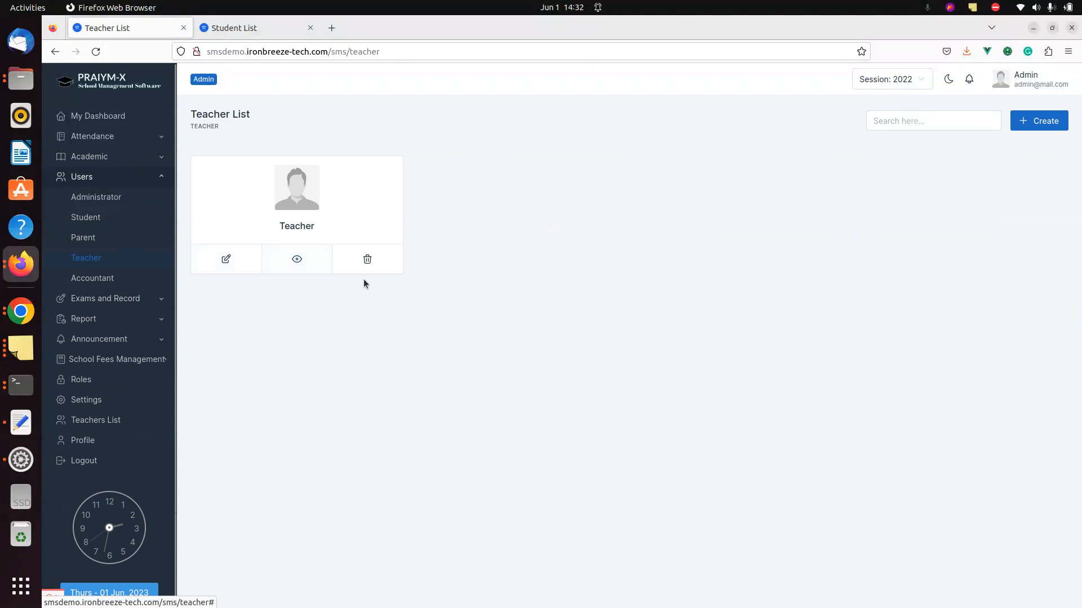
- Sign in to the second window with the administrator's e-mail and password
key(alt+Tab)
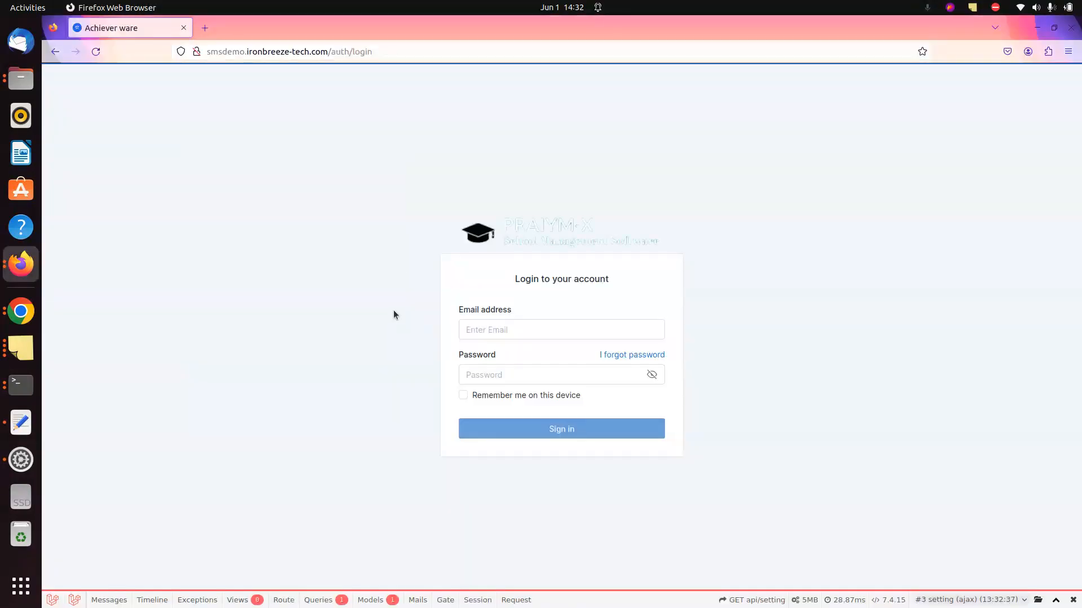
click(508, 324)
text(admin@mail.com)
key(Tab)
text(12345678)
key(Return)
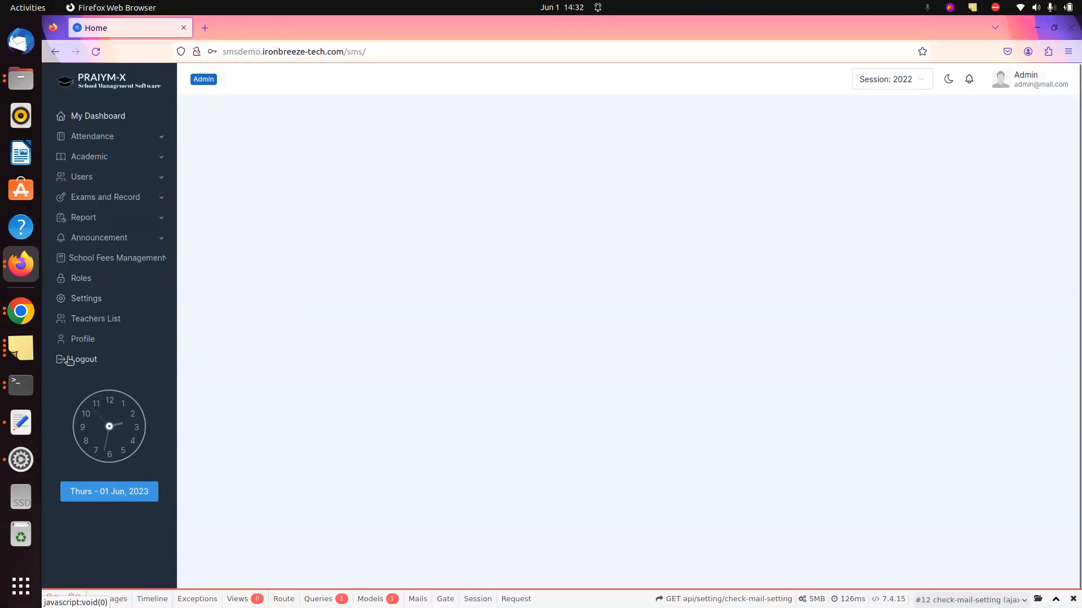
- Log out and sign back in with the teacher account's e-mail and password
click(70, 362)
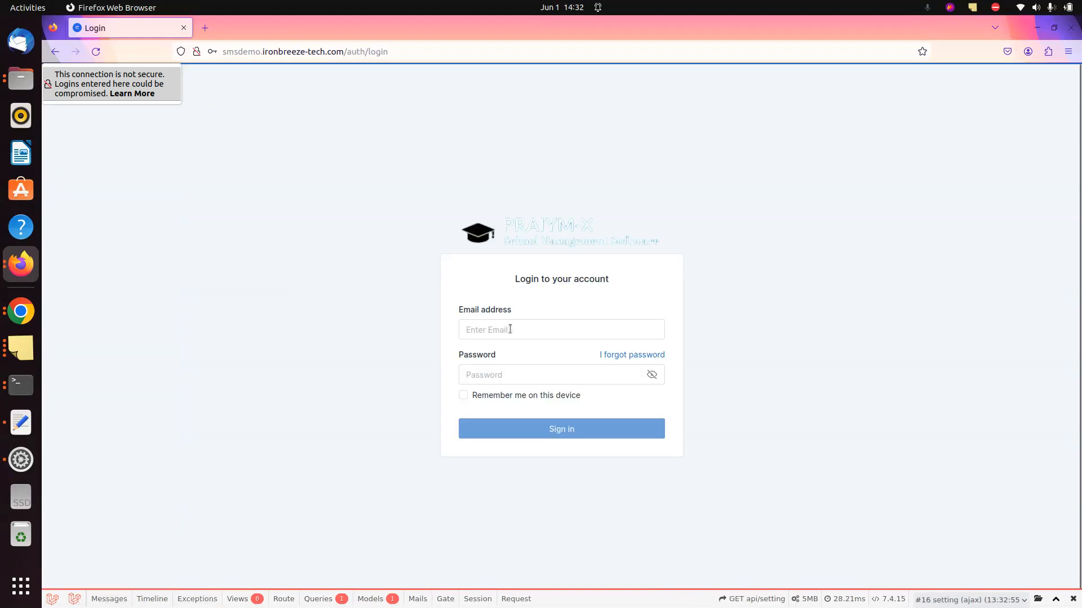
click(510, 329)
text(teacher@mail.com)
key(Tab)
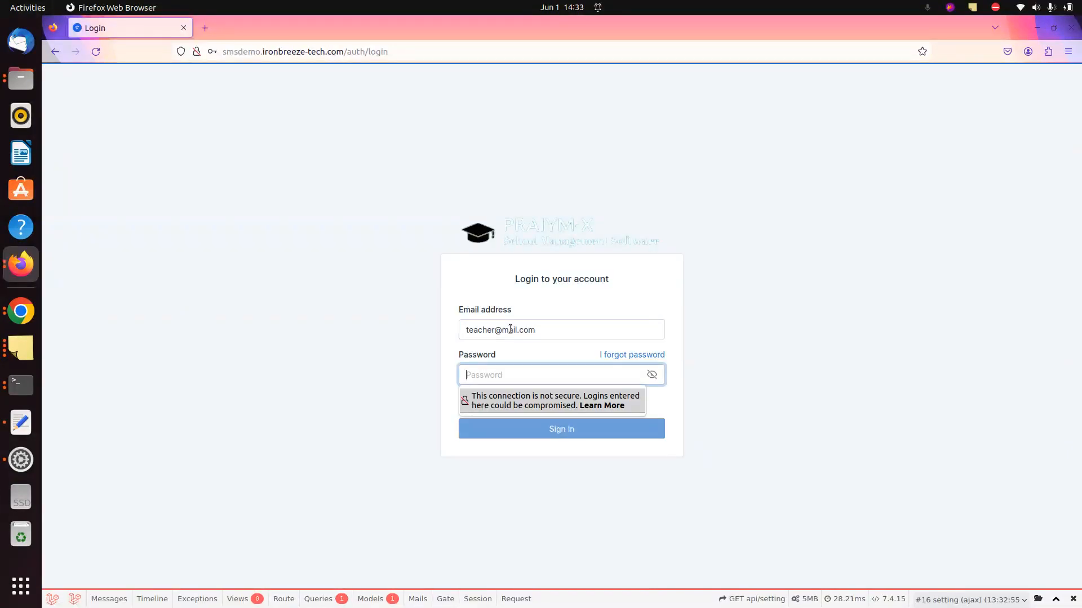
text(12345678)
key(Return)
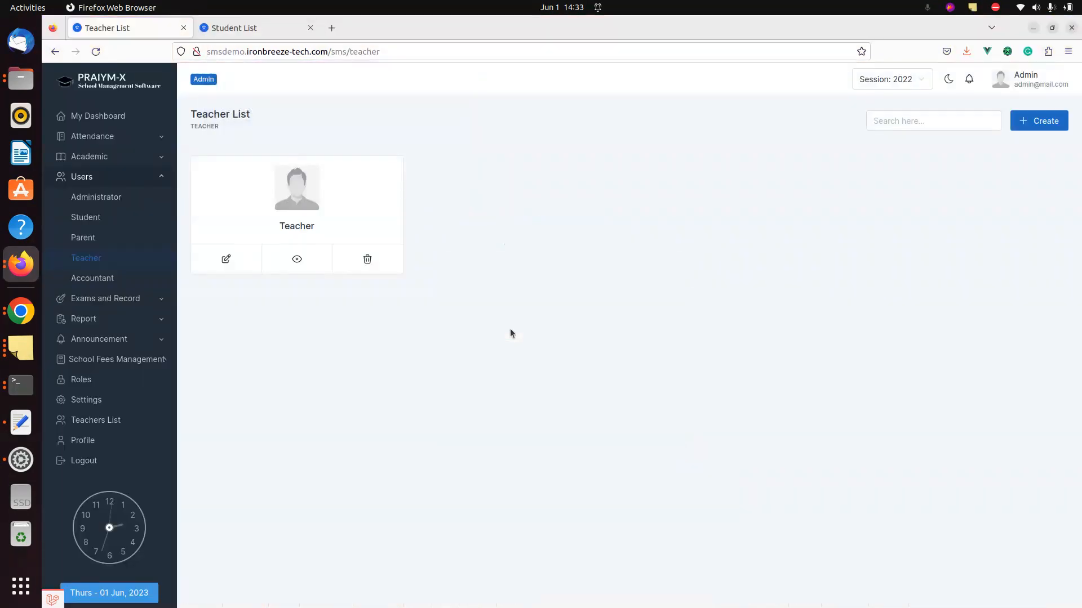
- Open the teacher's edit form
click(228, 258)
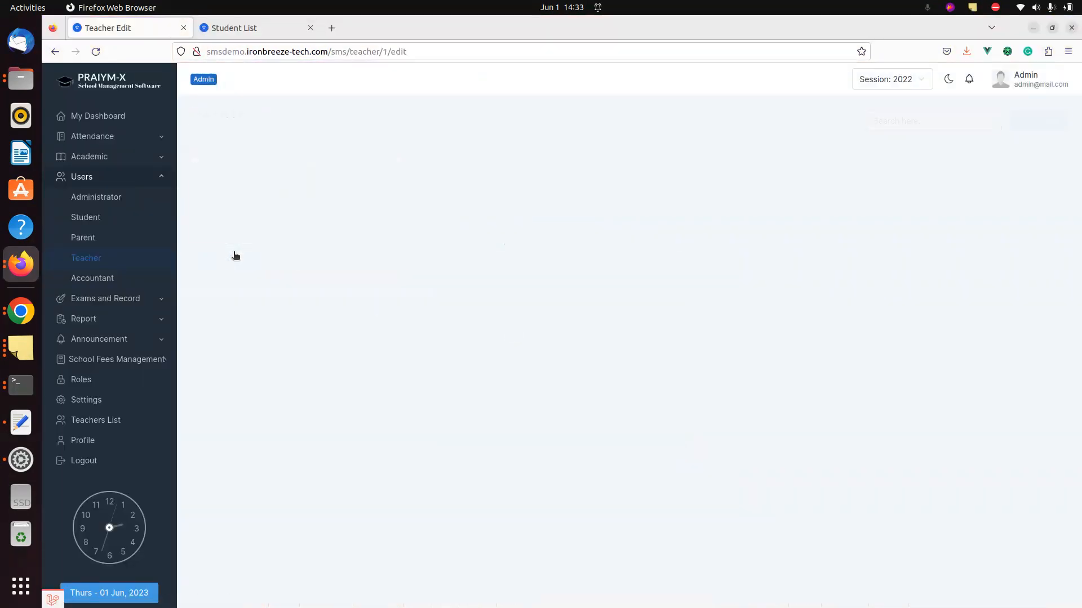
scroll(254, 288, down, 3)
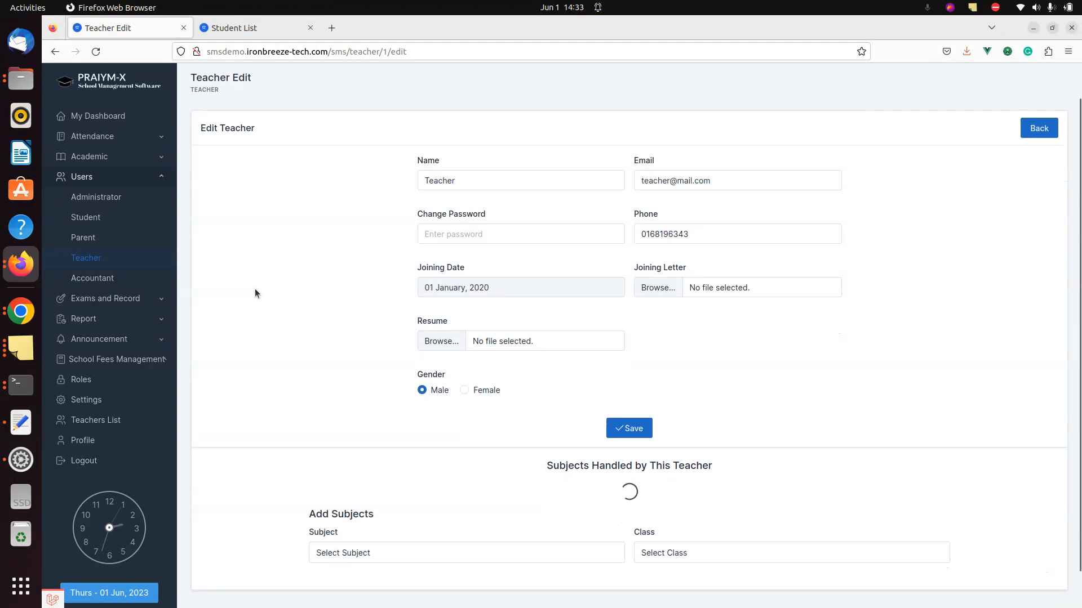
scroll(255, 289, down, 2)
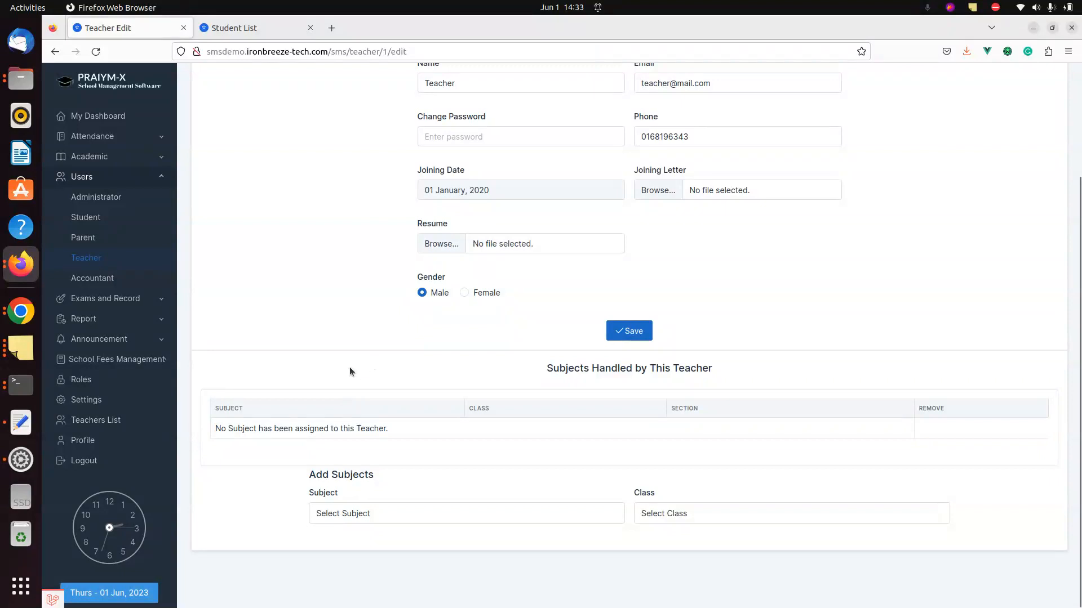
key(alt+Tab)
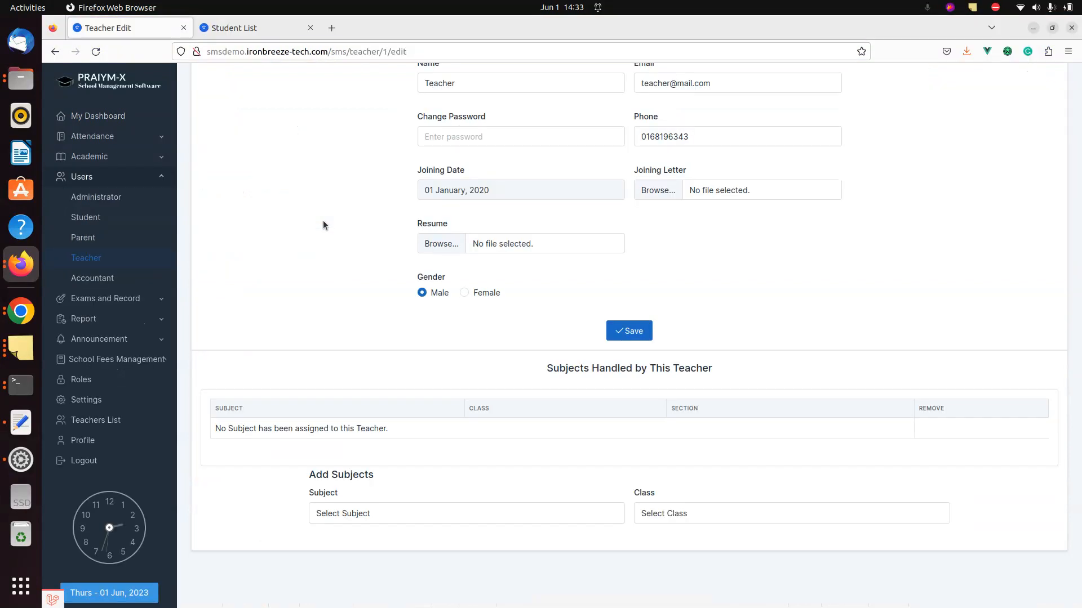
- Assign Geography for class SS 1, section A to the teacher
click(399, 514)
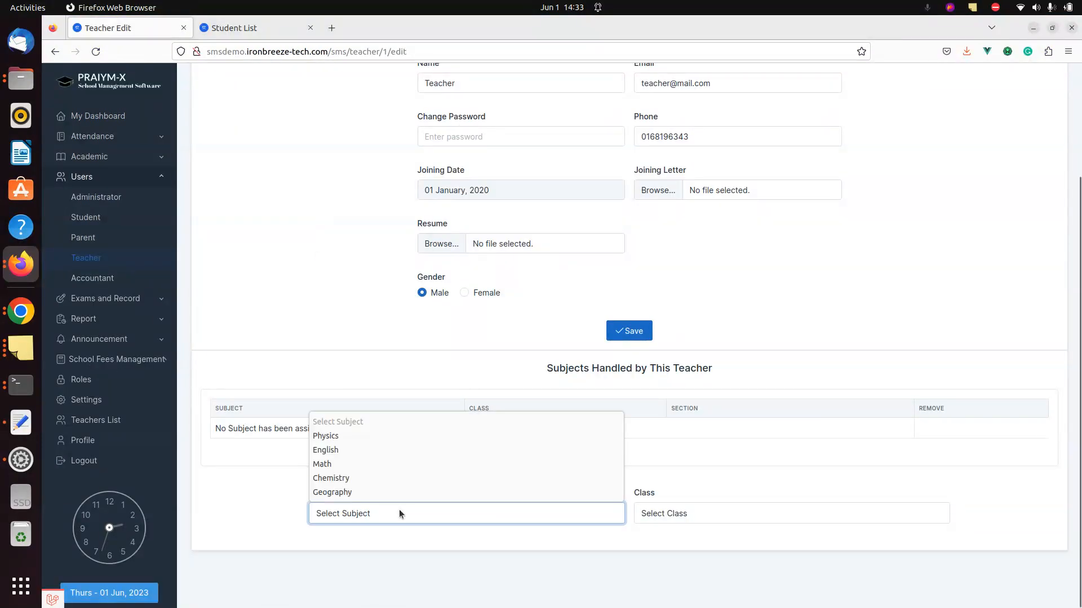
click(364, 492)
click(673, 515)
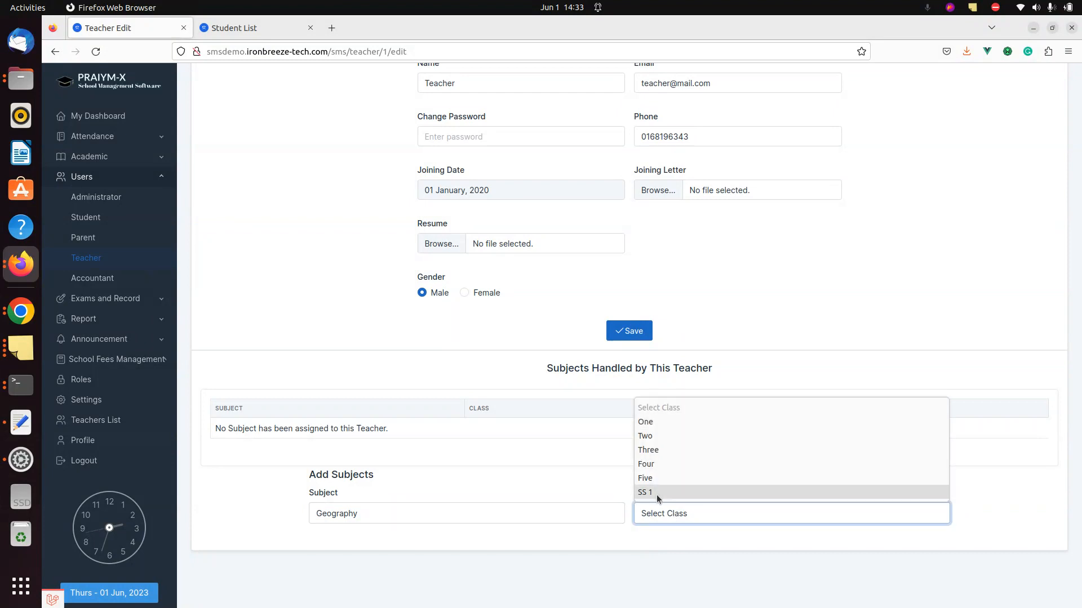
click(657, 493)
click(501, 559)
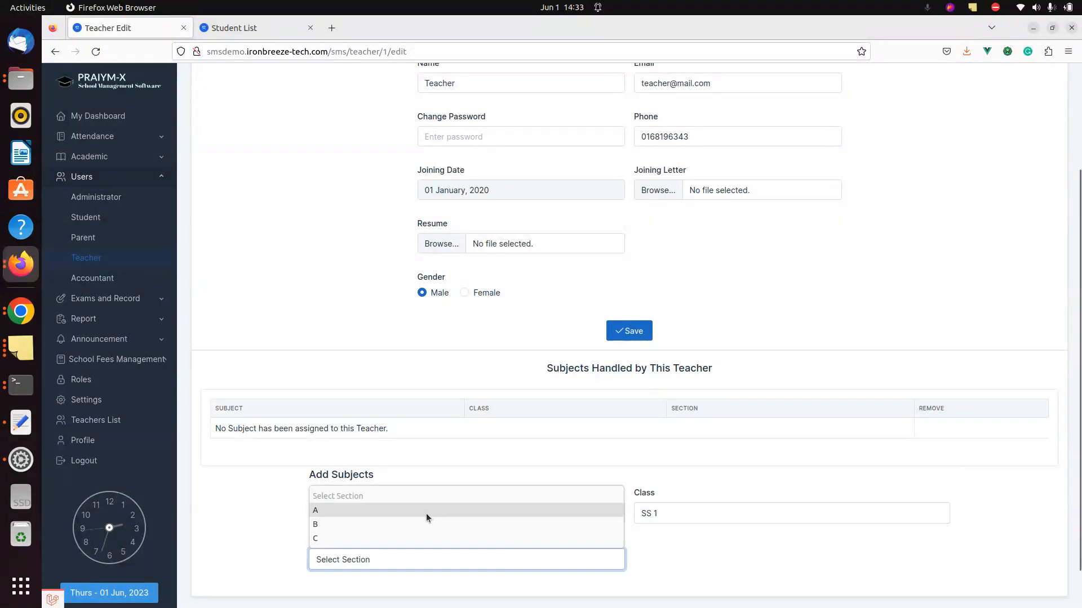
click(426, 511)
scroll(269, 512, down, 1)
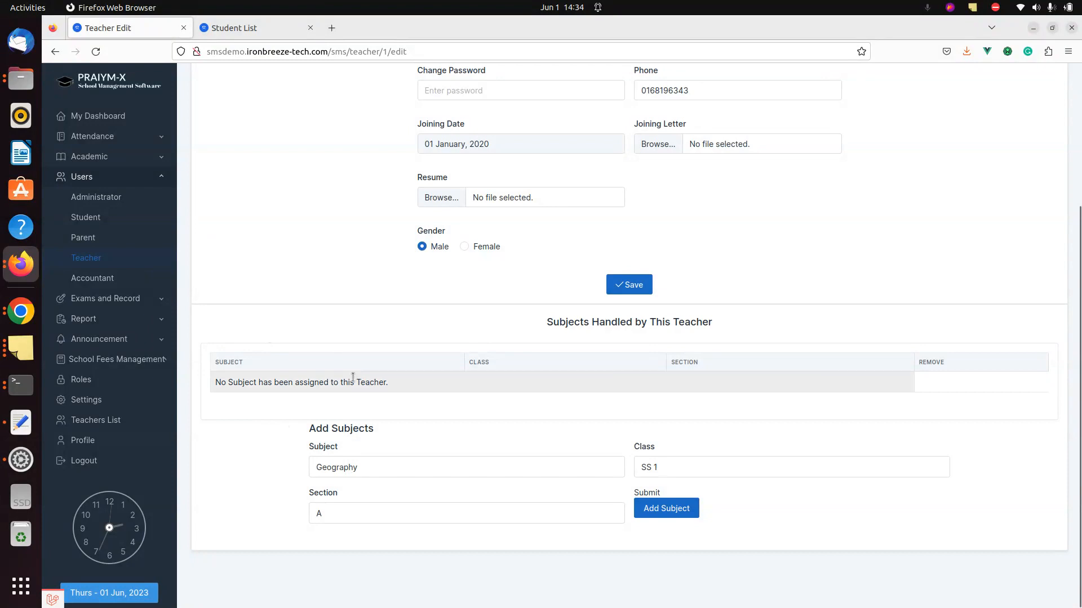
click(667, 508)
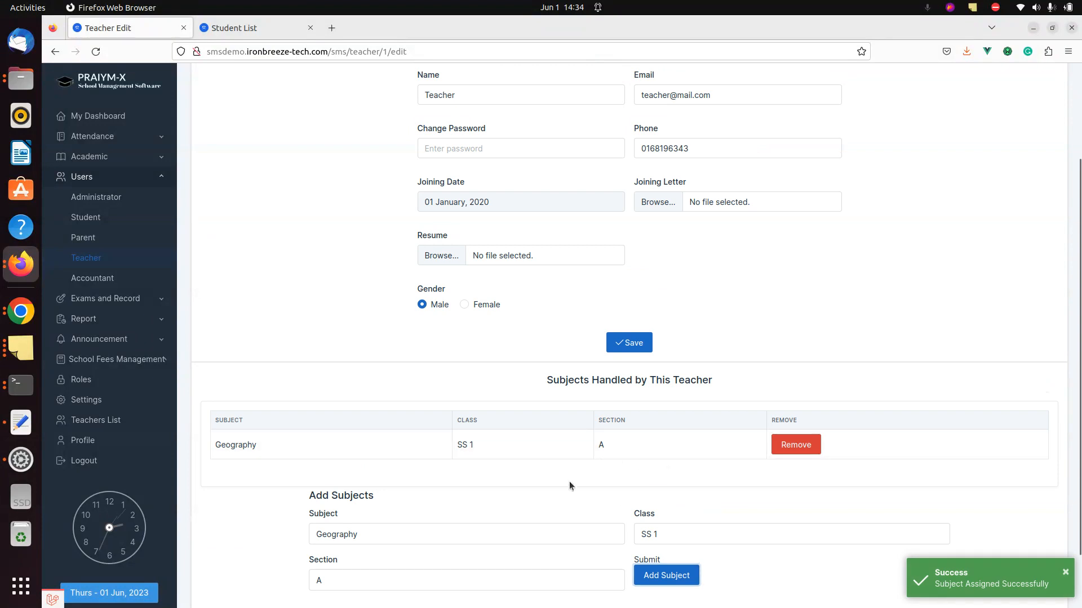
- Remove the Geography assignment again, leaving the teacher with no subjects
scroll(569, 482, down, 1)
click(783, 417)
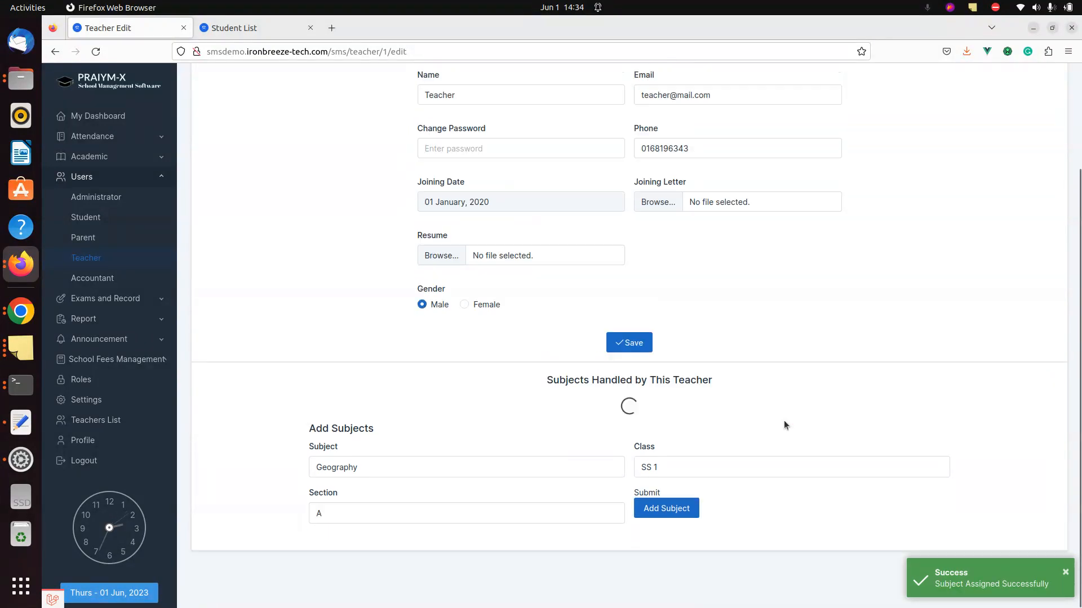
key(alt+Tab)
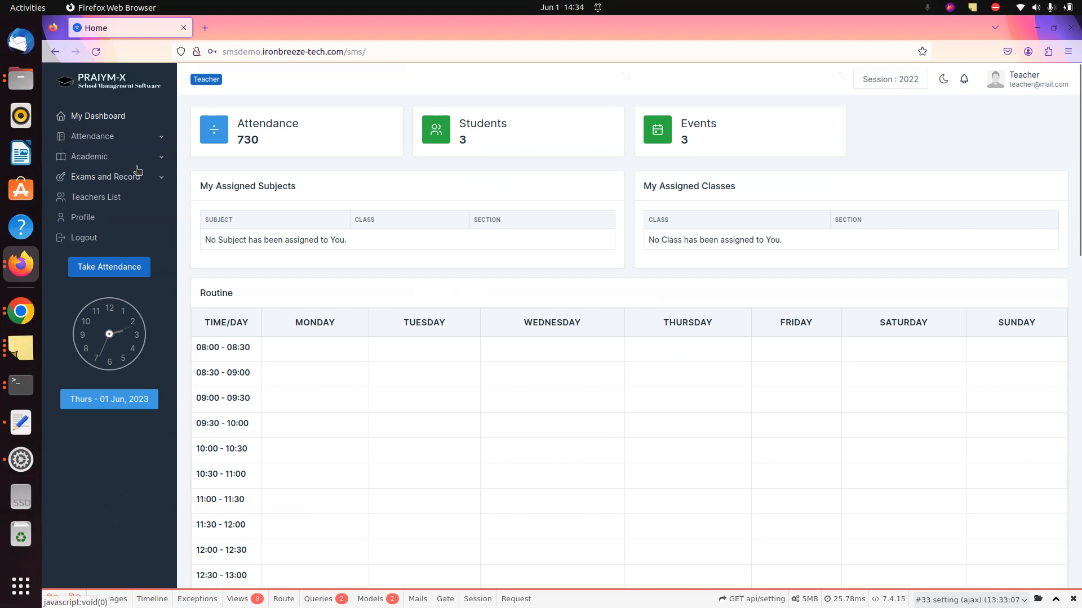
- Open Input Result for First Term, SS 1, section A and hide the debug bar
click(110, 178)
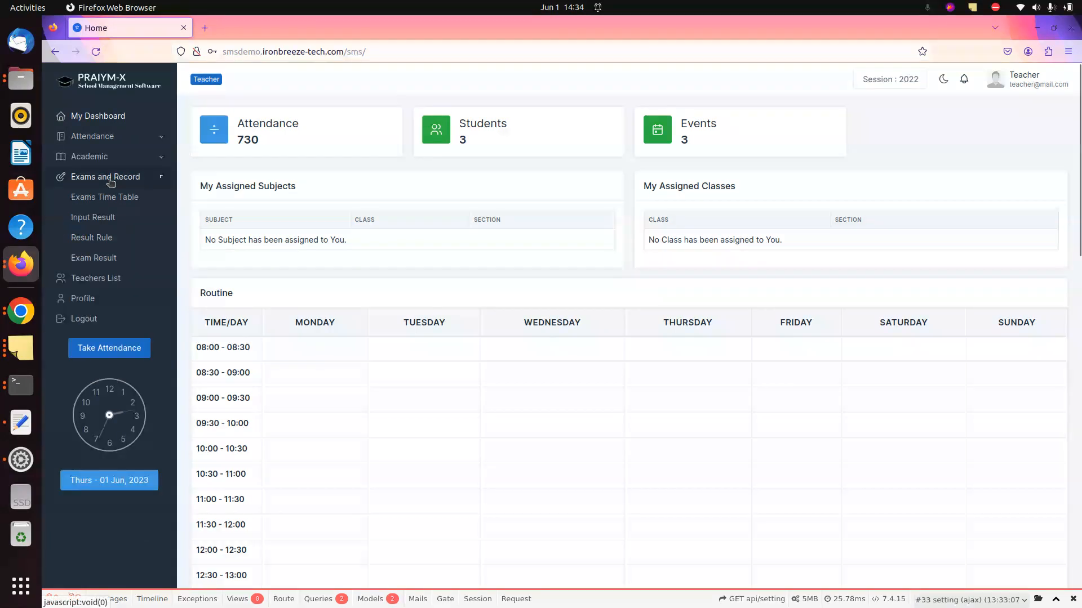
click(85, 224)
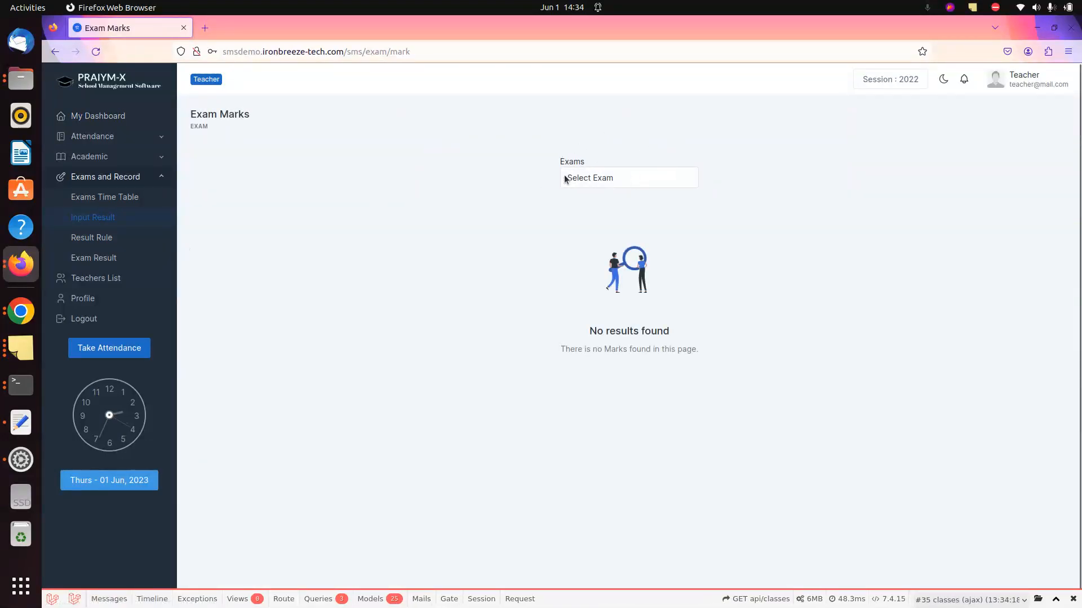
click(618, 177)
click(591, 214)
click(677, 178)
click(681, 265)
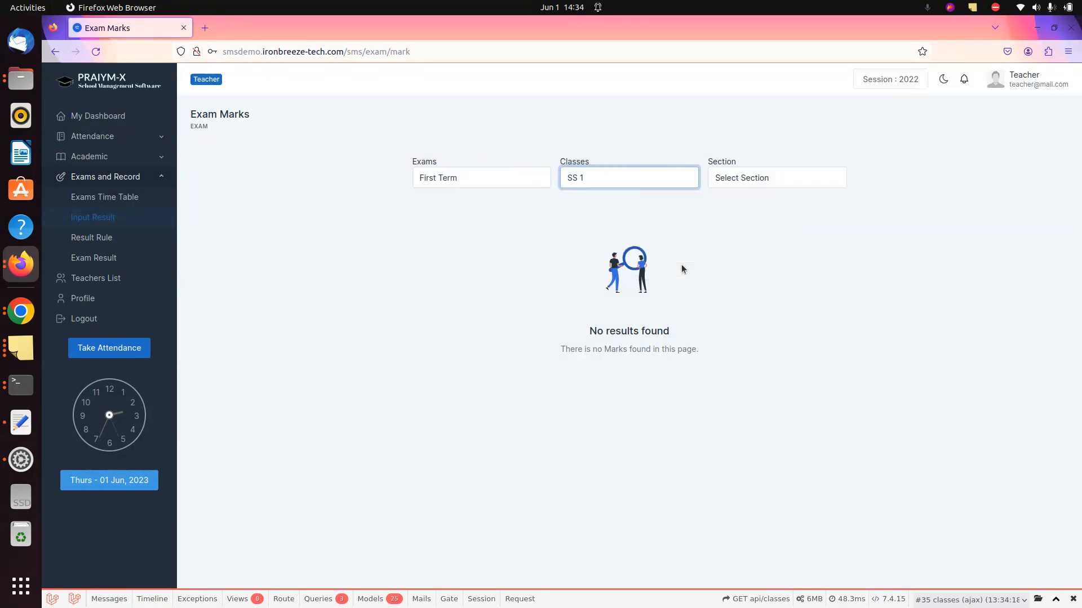
click(730, 179)
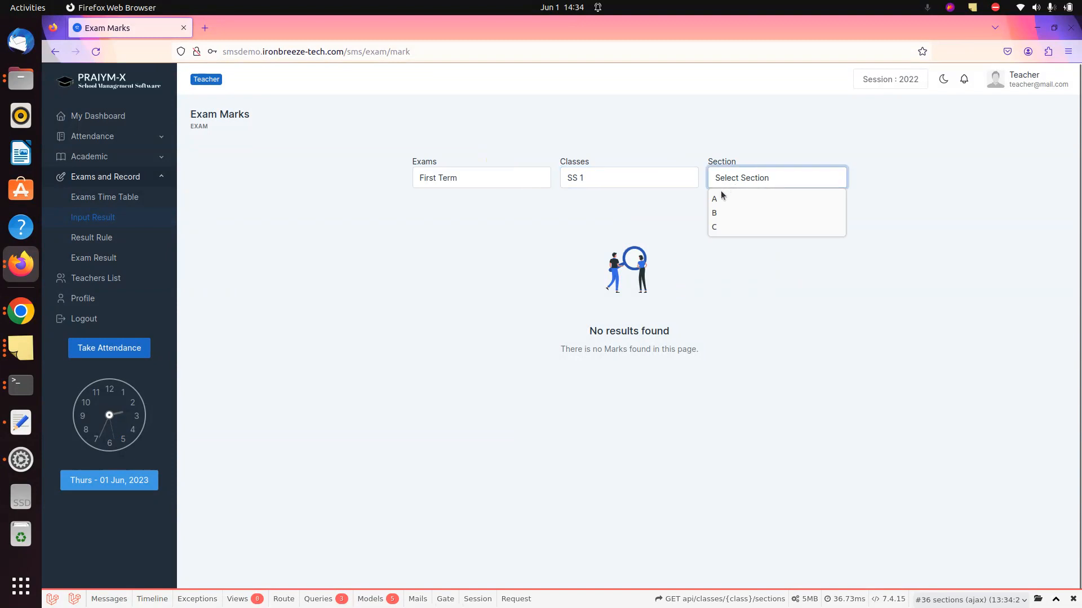
click(712, 200)
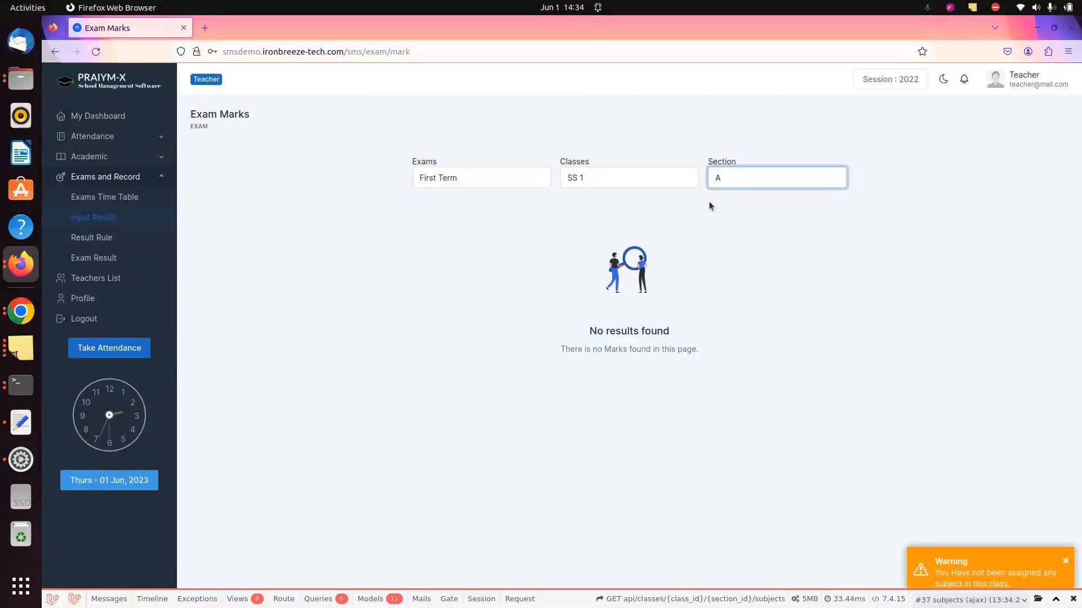
scroll(1075, 599, down, 1)
click(1073, 599)
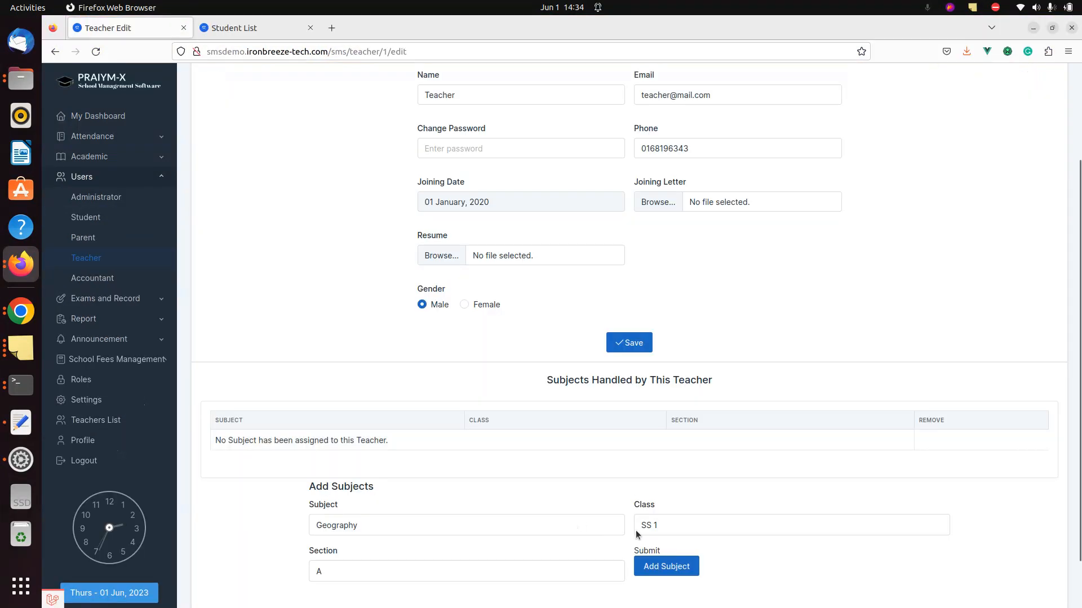
- Add Geography for SS 1 A, then reload section A and select Geography on Exam Marks
click(657, 567)
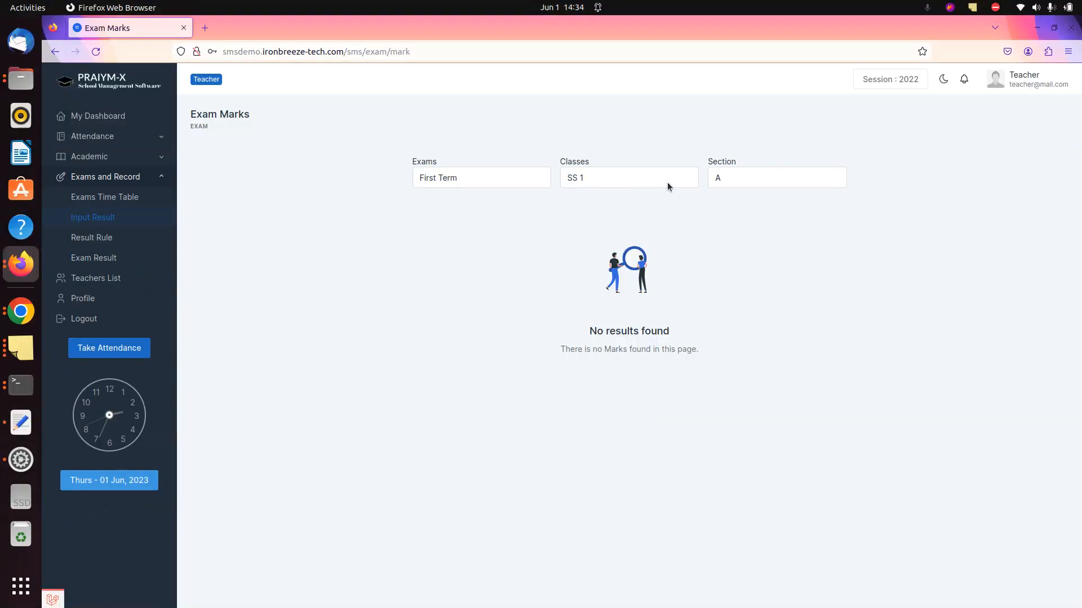
click(750, 185)
key(Down)
key(Return)
click(755, 175)
key(Up)
key(Return)
click(822, 178)
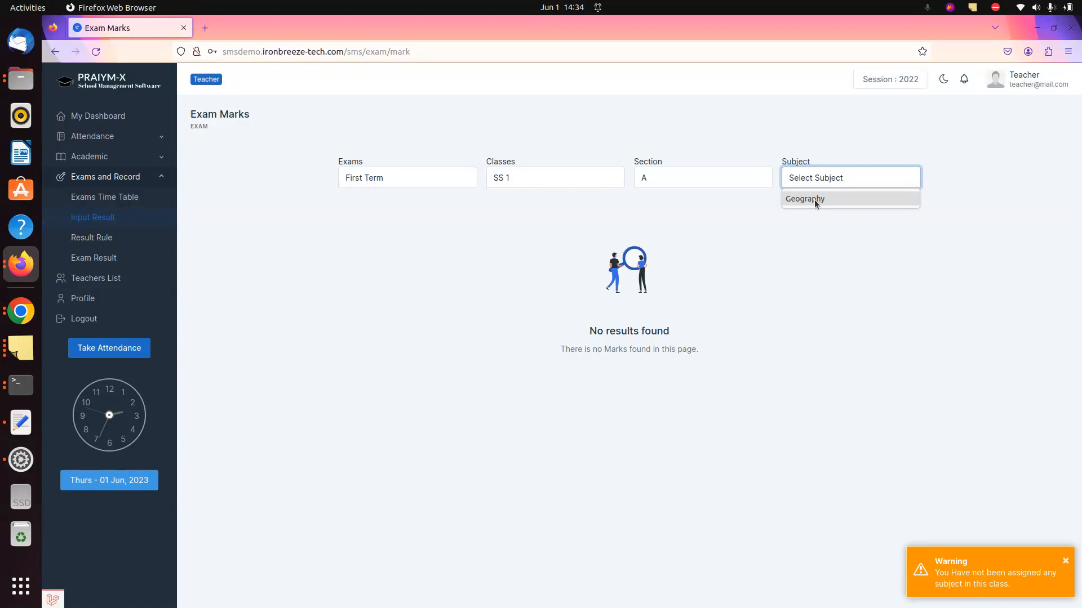
click(813, 199)
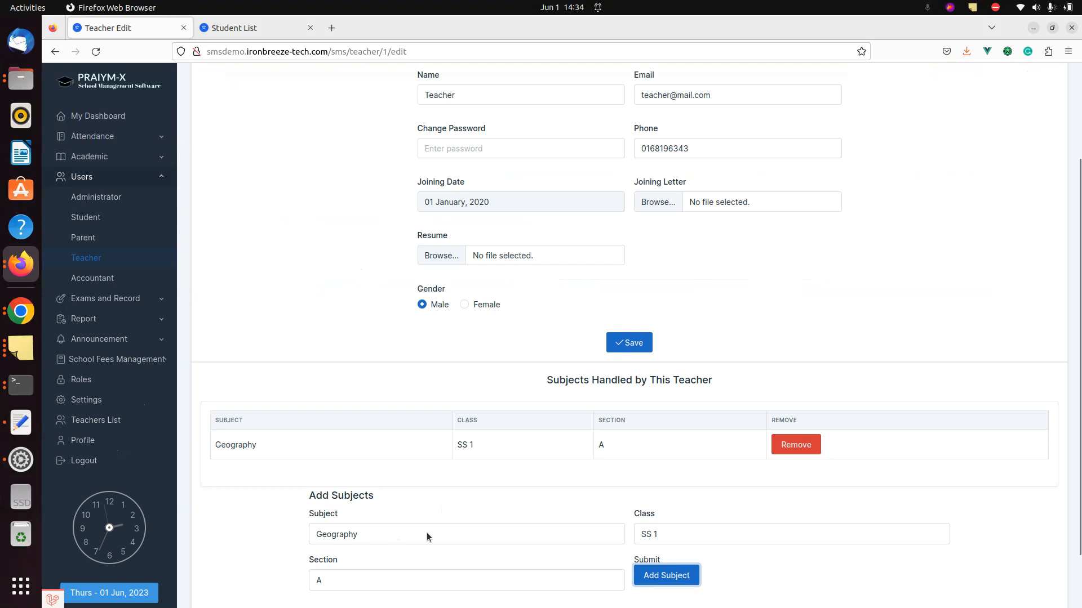
- Assign Chemistry for class SS 1, section A to the teacher
click(427, 534)
key(Up)
key(Return)
key(Tab)
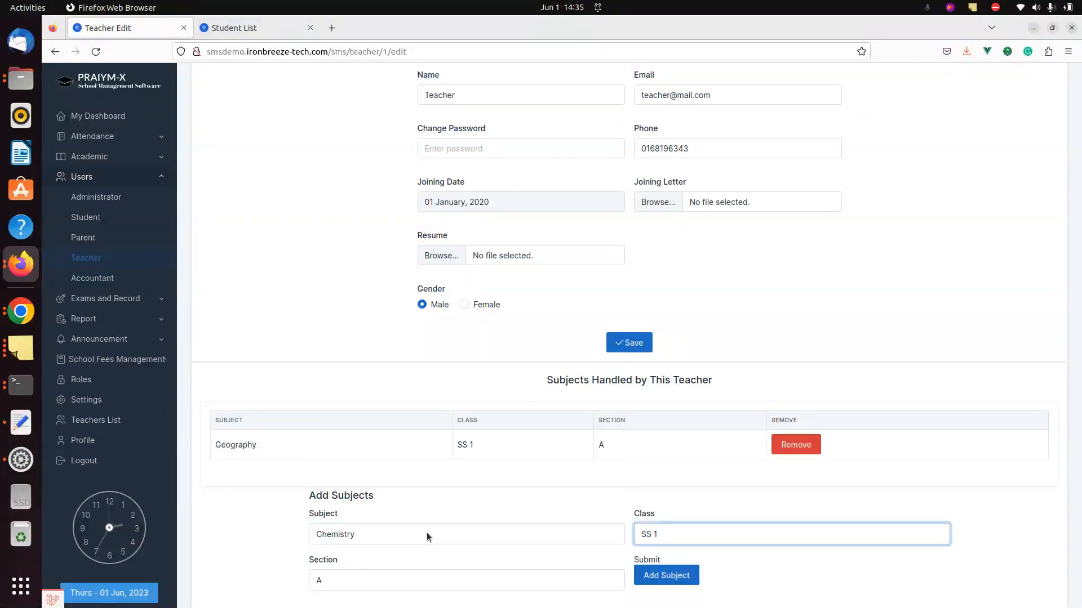
click(658, 540)
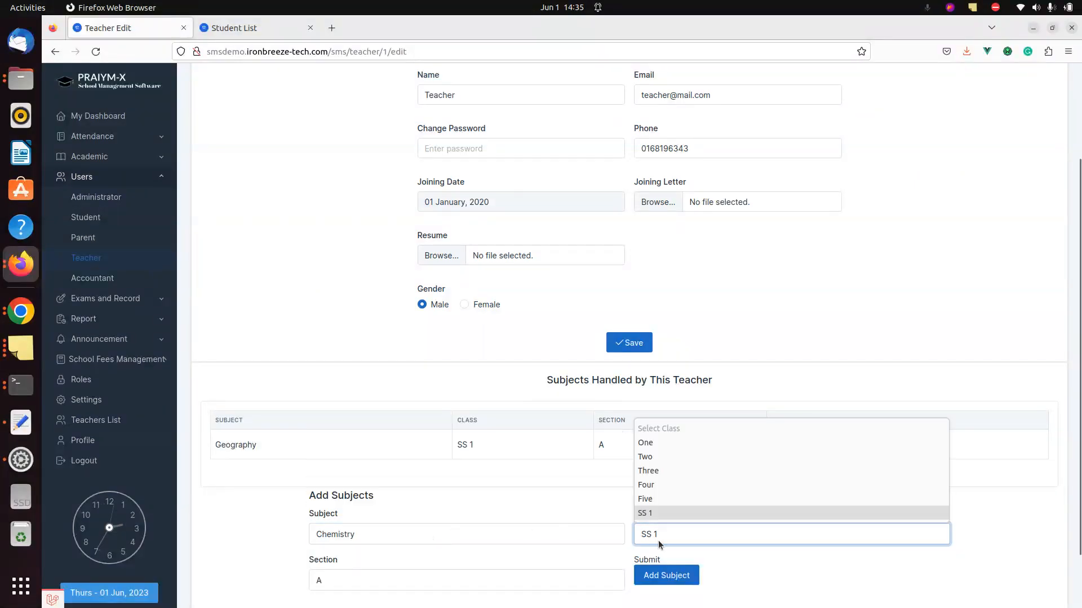
click(658, 540)
click(464, 595)
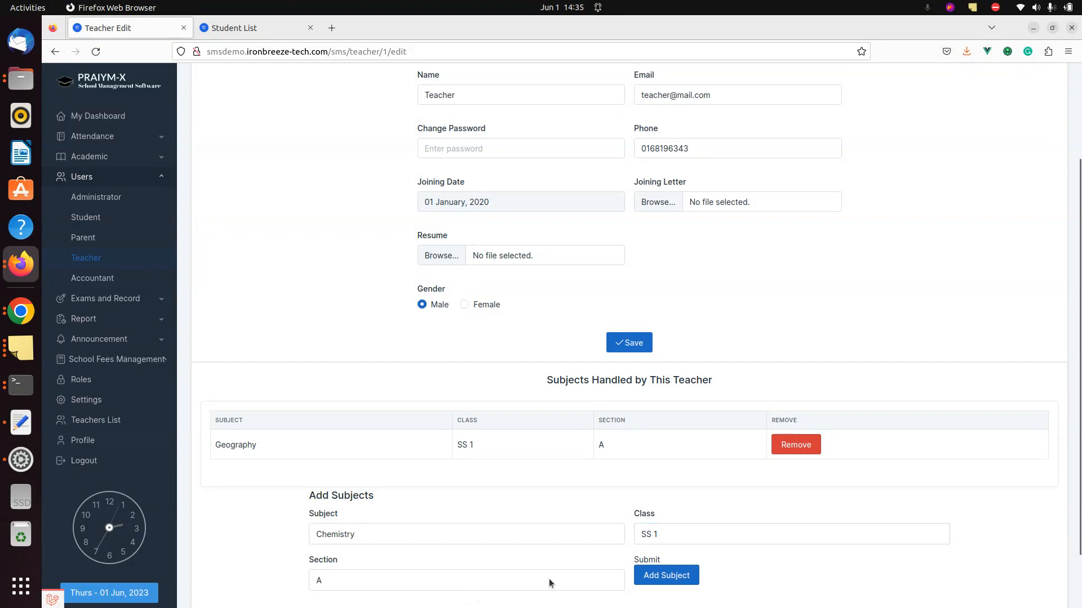
click(647, 573)
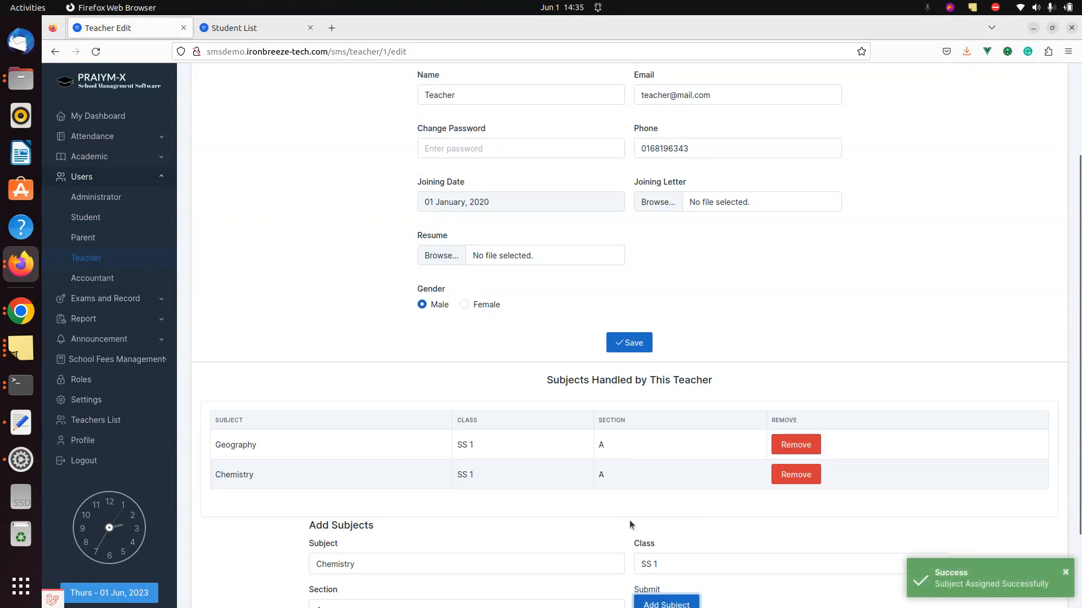
- On Exam Marks, reselect section A and open the Subject list to check both subjects
key(alt+Tab)
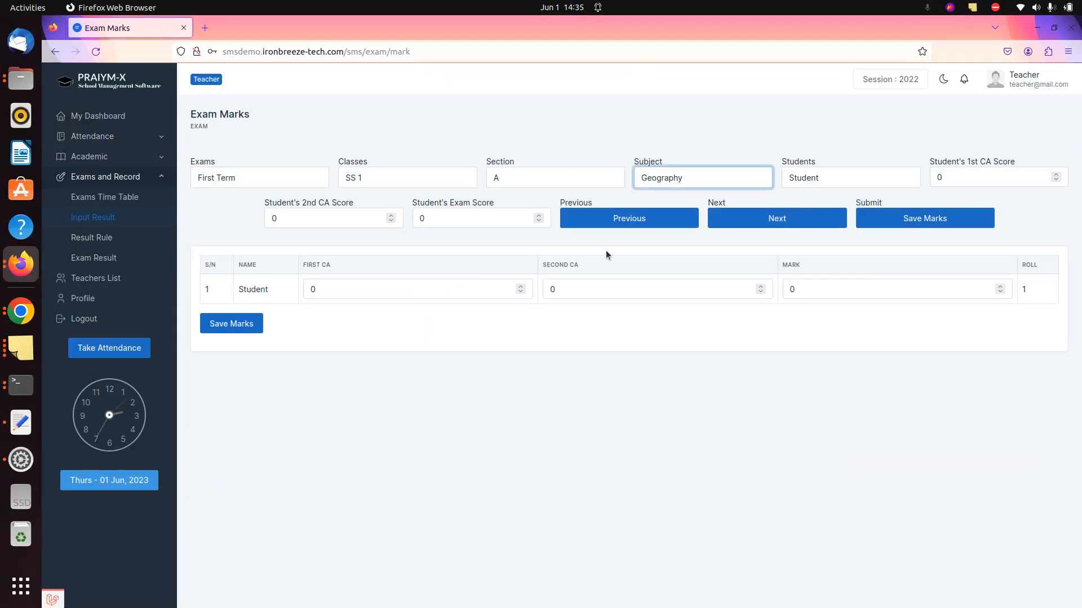
click(549, 171)
key(Down)
key(Return)
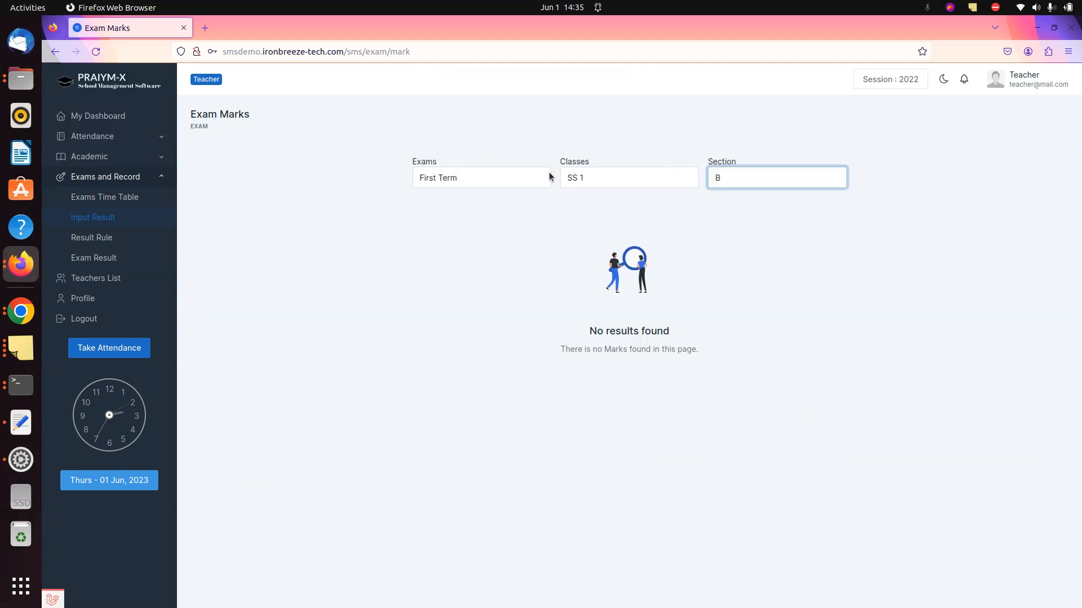
click(743, 184)
click(760, 186)
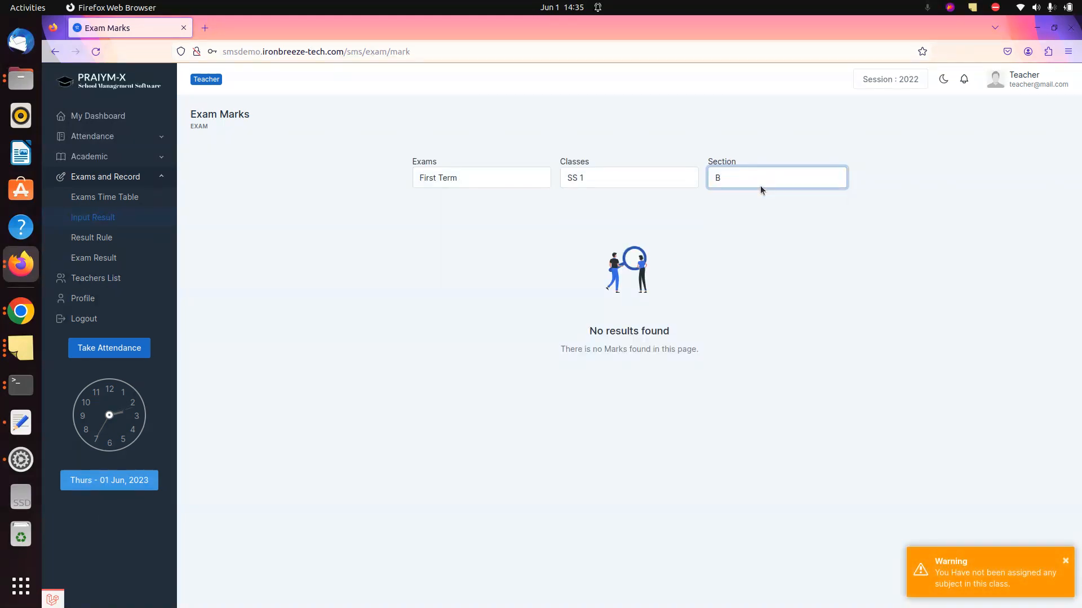
click(759, 185)
key(Up)
key(Return)
click(854, 183)
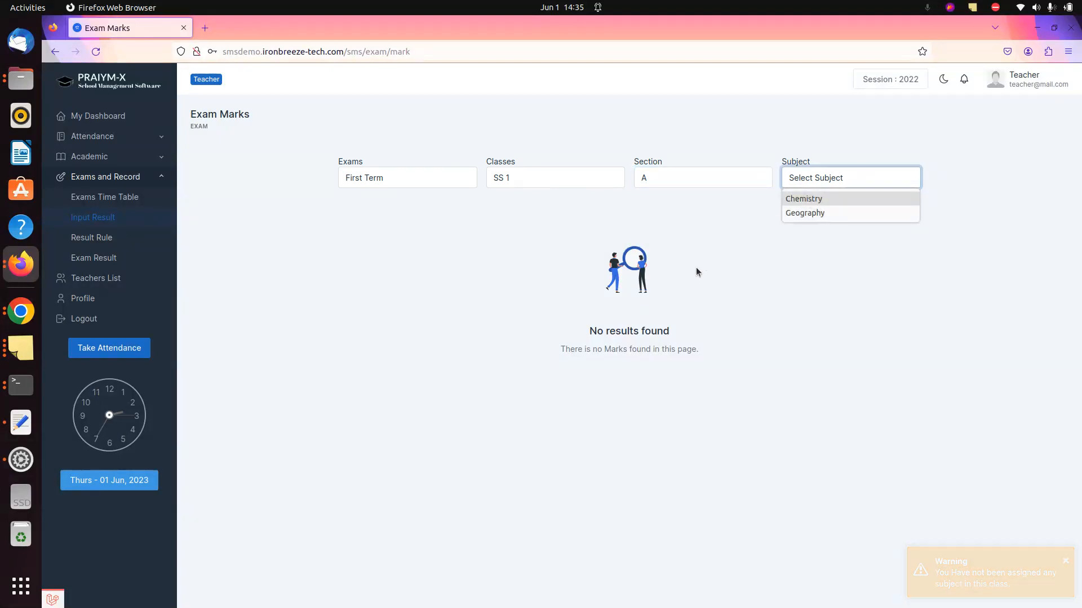
key(alt+Tab)
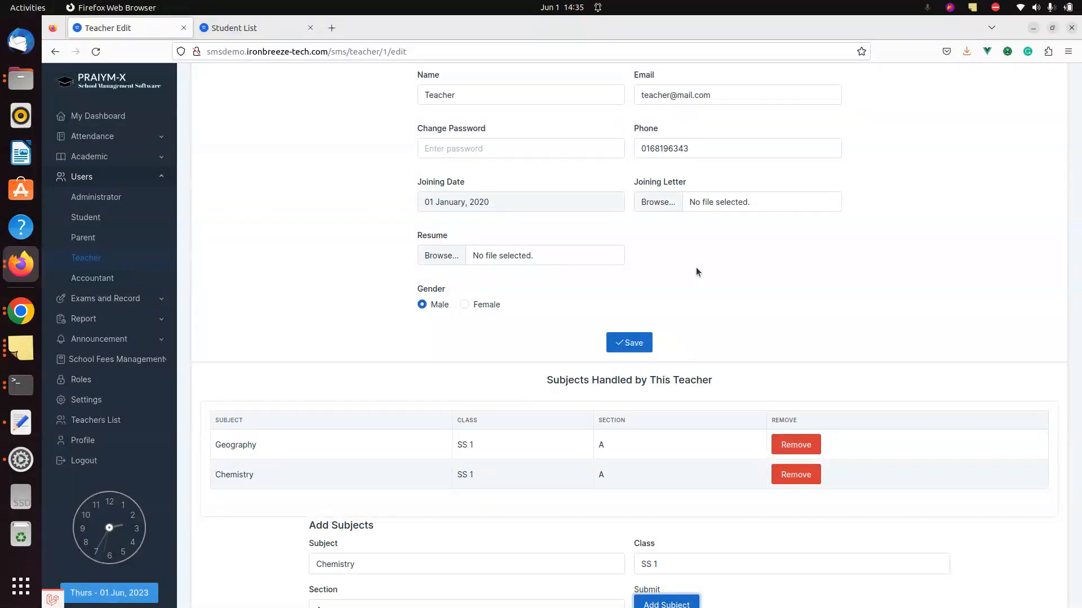
key(alt+Tab)
key(alt+Tab)
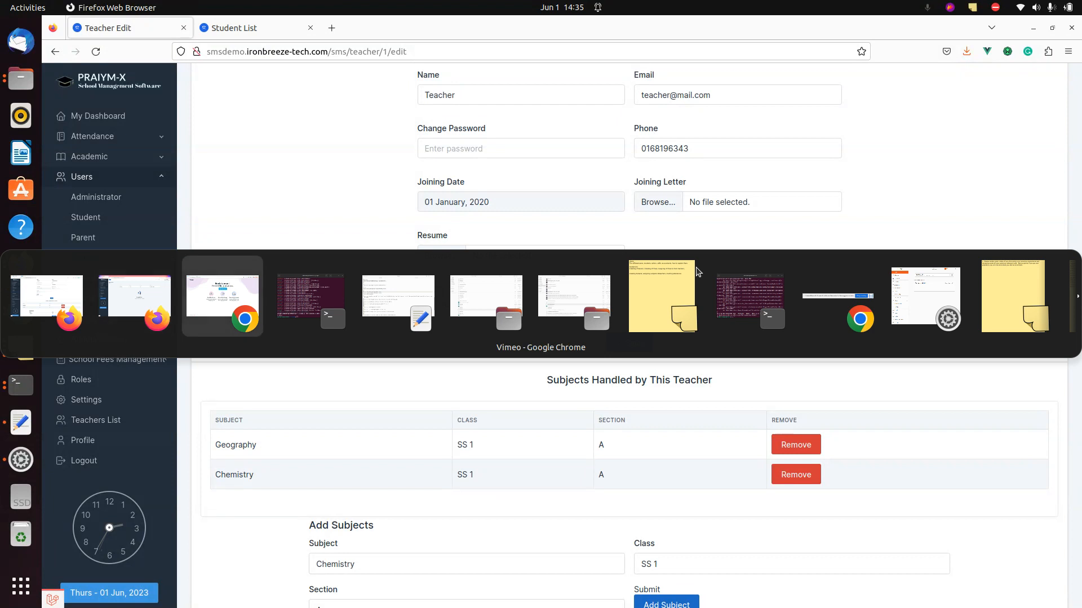